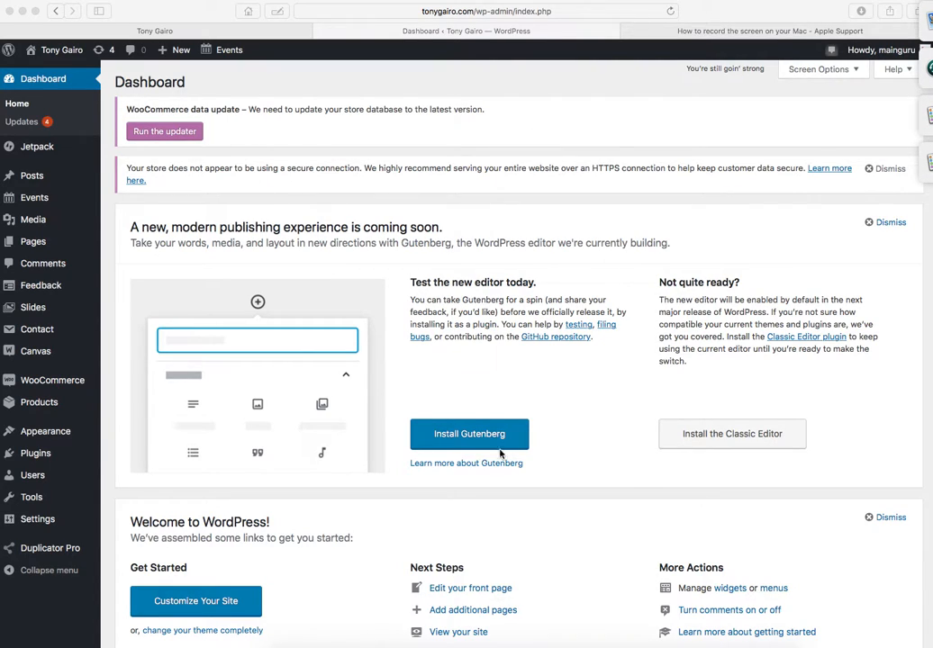
pyautogui.scroll(-5, 444, 560)
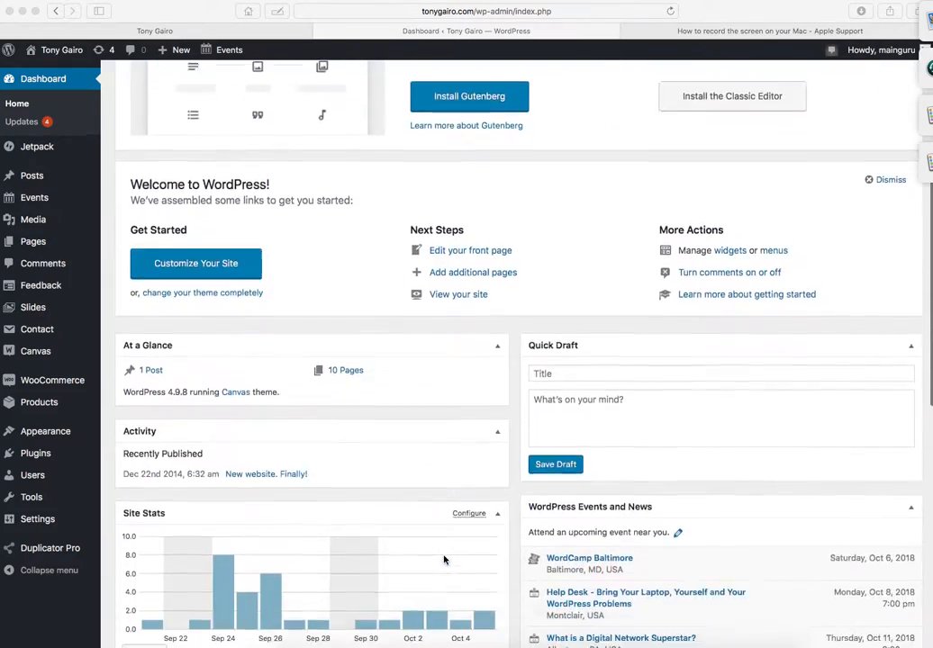
pyautogui.scroll(5, 444, 560)
pyautogui.scroll(-5, 444, 560)
pyautogui.scroll(-5, 444, 560)
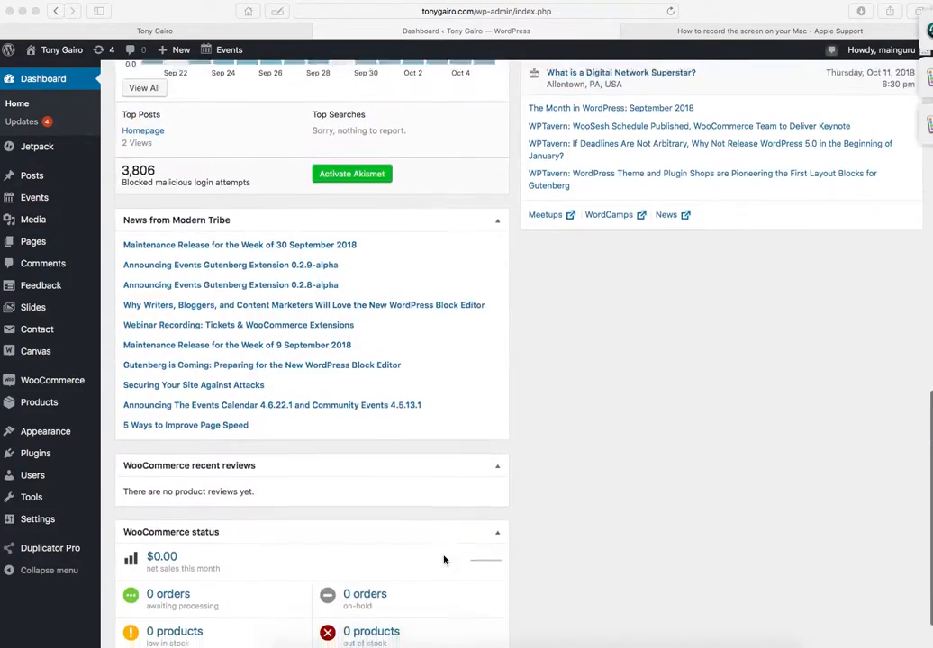
pyautogui.scroll(7, 444, 559)
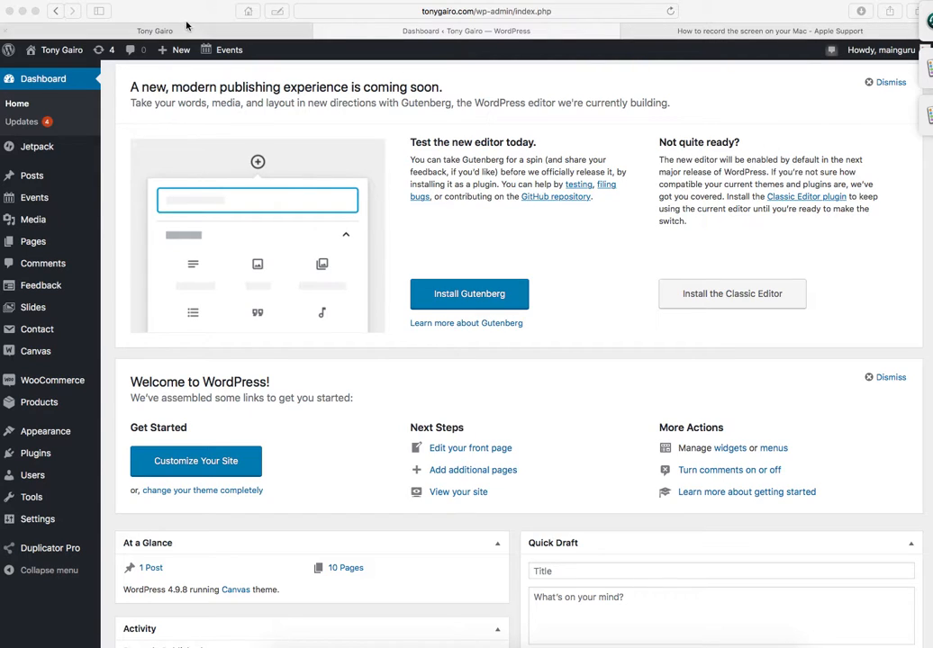
# Step: Open the Performance Dates page on the public site and look over the listed upcoming gigs
pyautogui.click(261, 35)
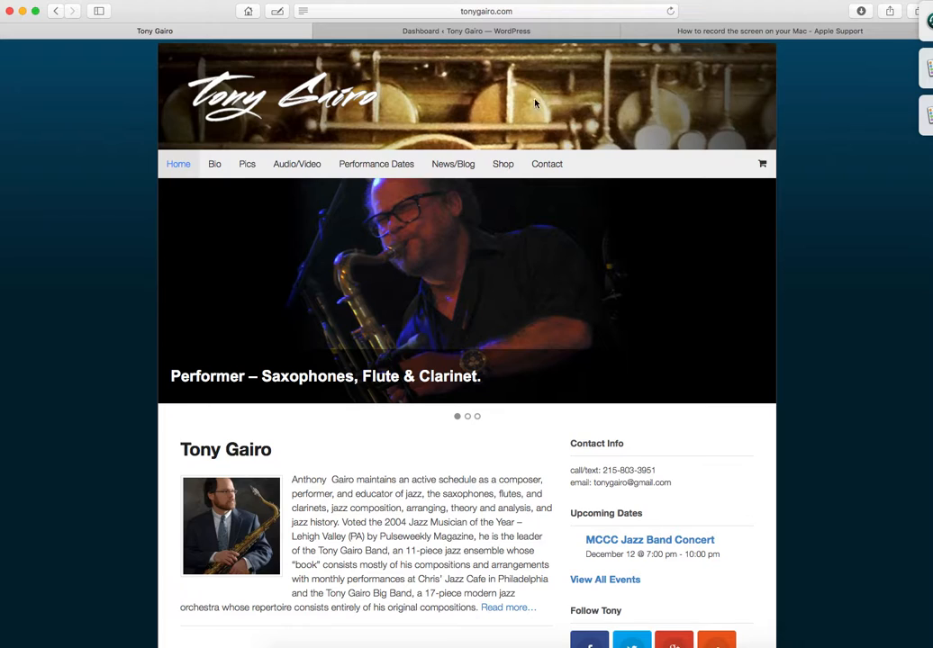
pyautogui.click(568, 35)
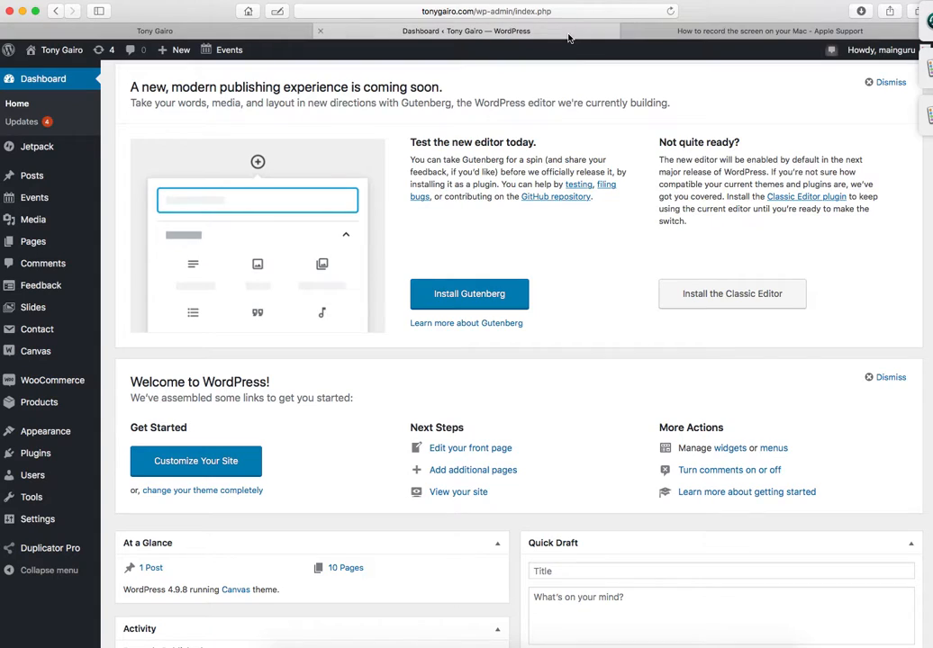
pyautogui.click(305, 31)
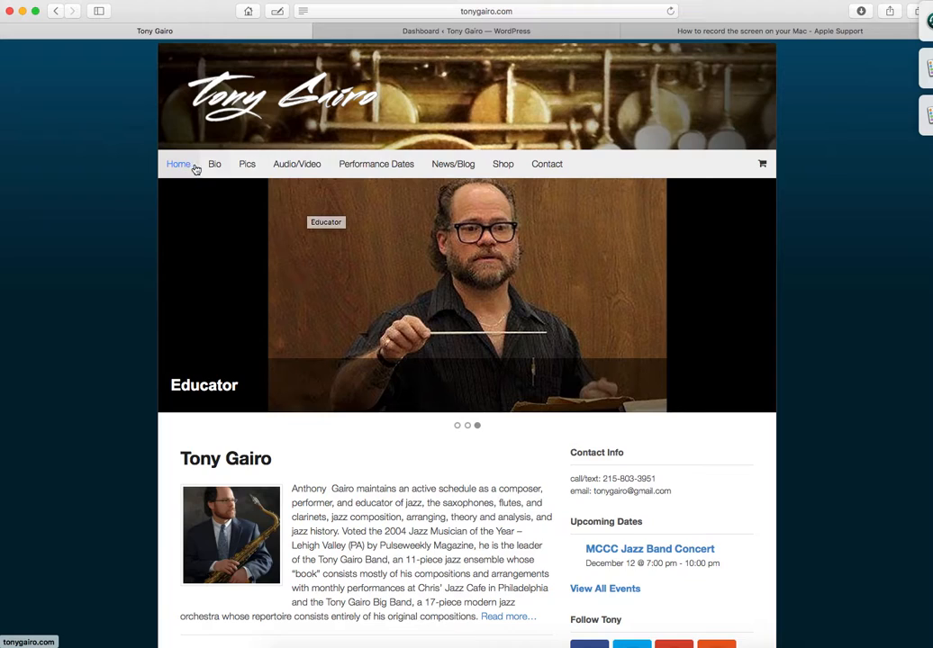
pyautogui.click(393, 166)
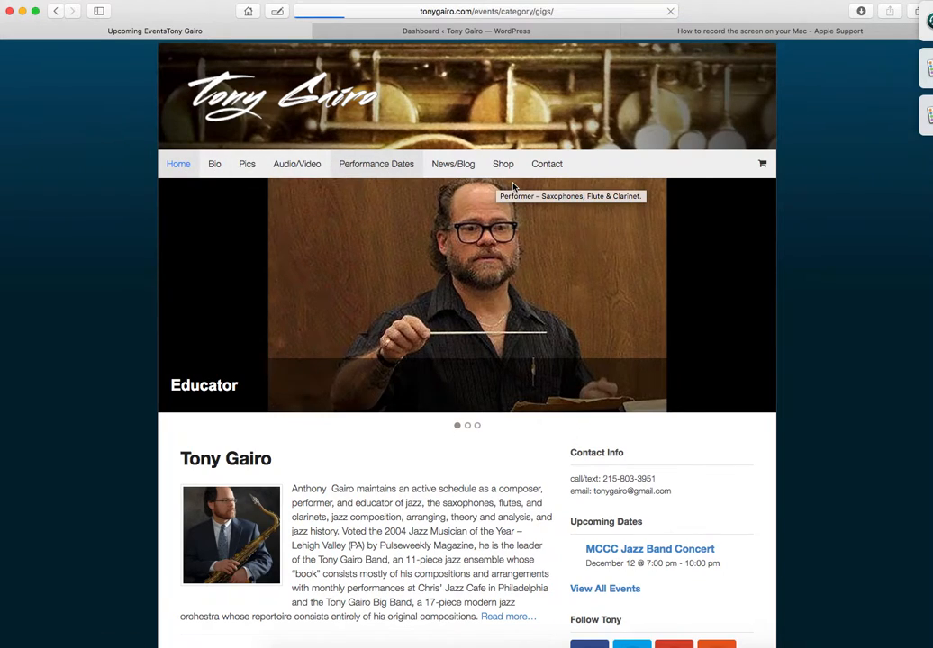
pyautogui.scroll(-3, 481, 383)
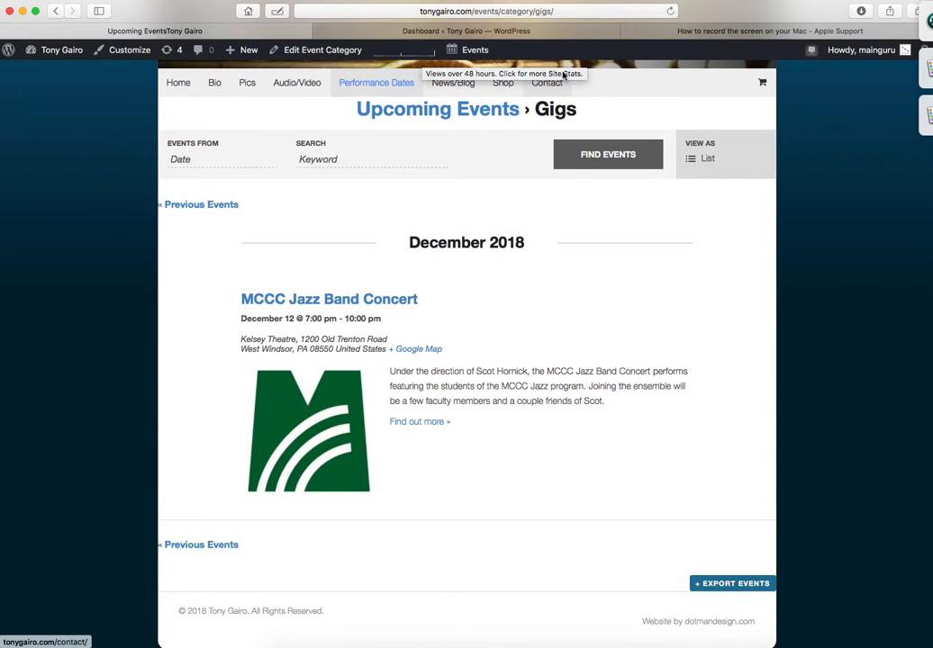
# Step: Return to the WordPress dashboard and start adding a new event
pyautogui.moveTo(486, 60)
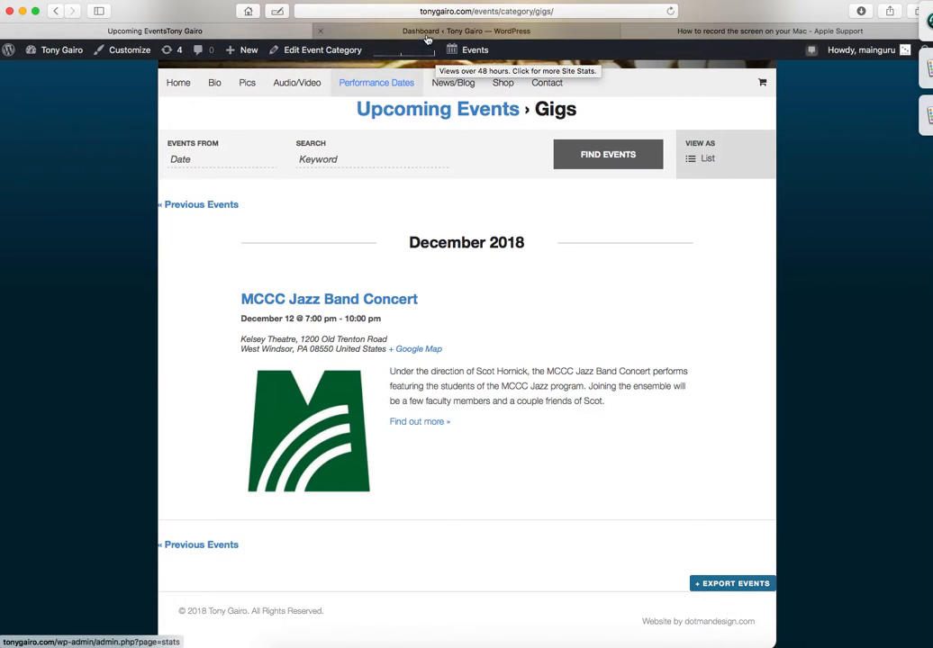
pyautogui.click(379, 30)
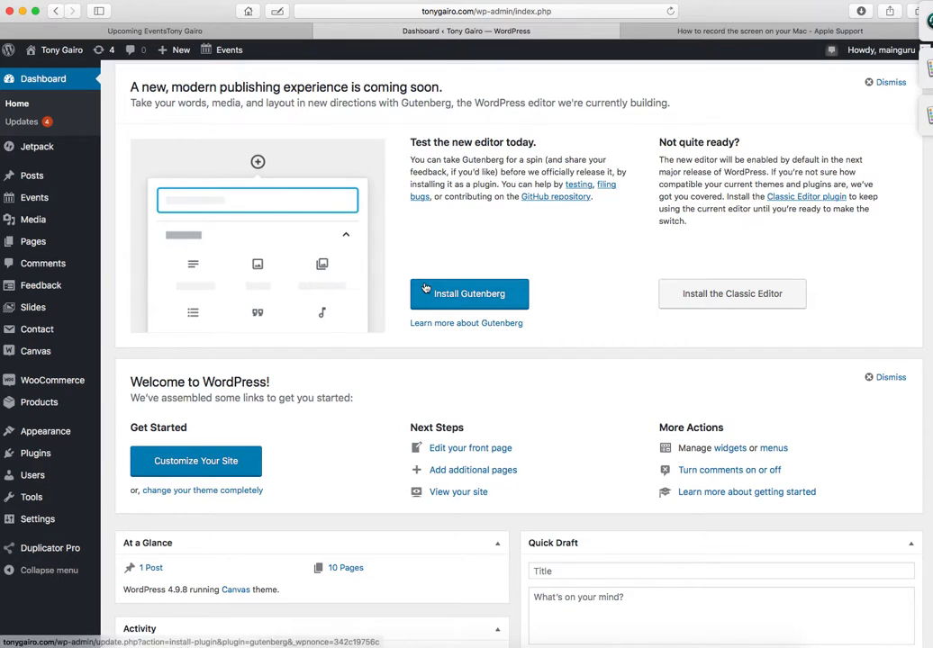
pyautogui.scroll(-2, 427, 287)
pyautogui.moveTo(36, 202)
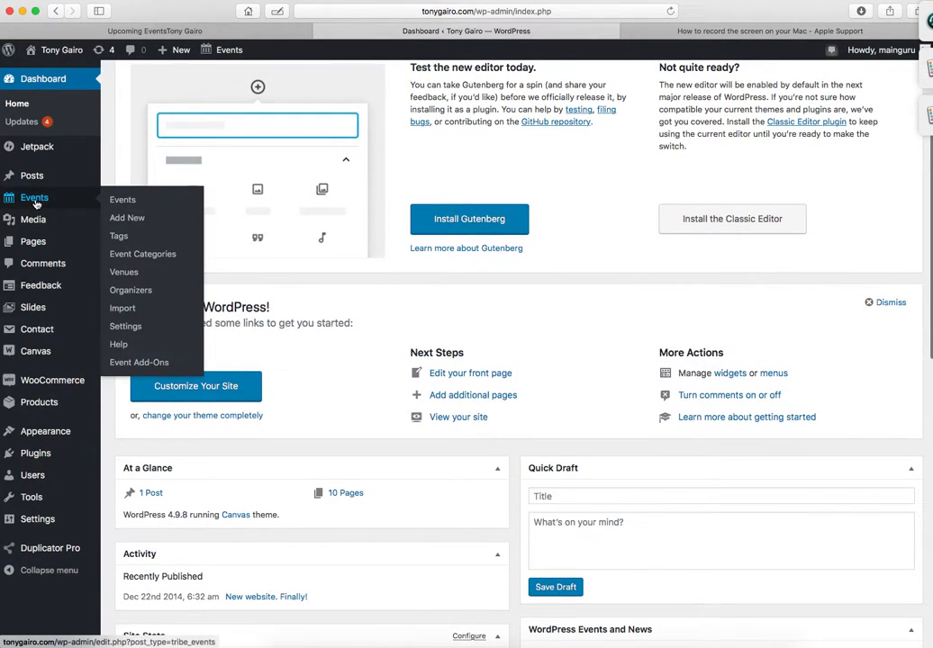
pyautogui.click(140, 221)
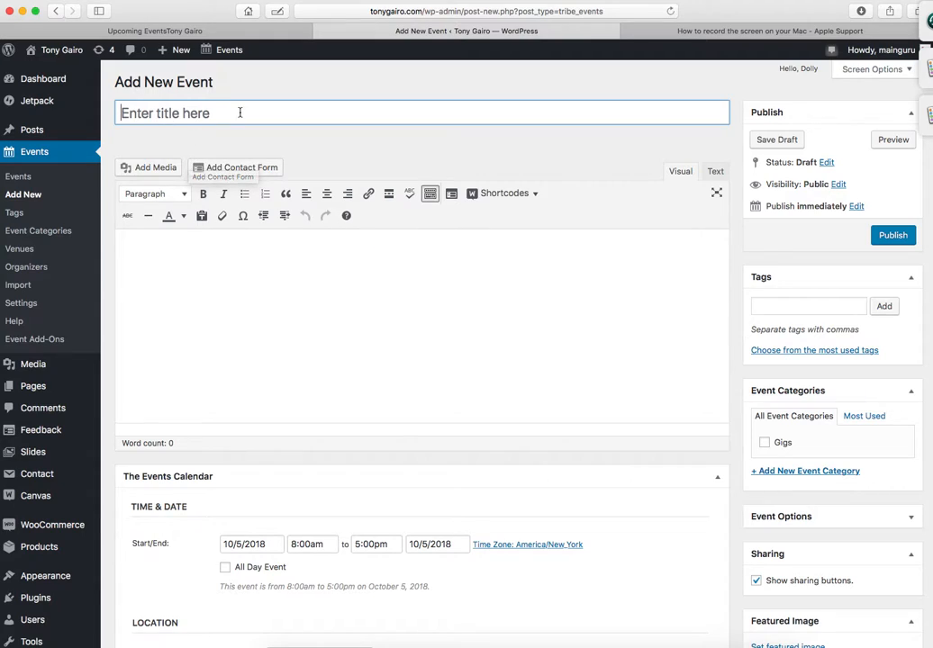
# Step: Title the event with the musician's first name followed by "'s new gig" and enter "add info here" as its description
pyautogui.click(239, 112)
pyautogui.write('T')
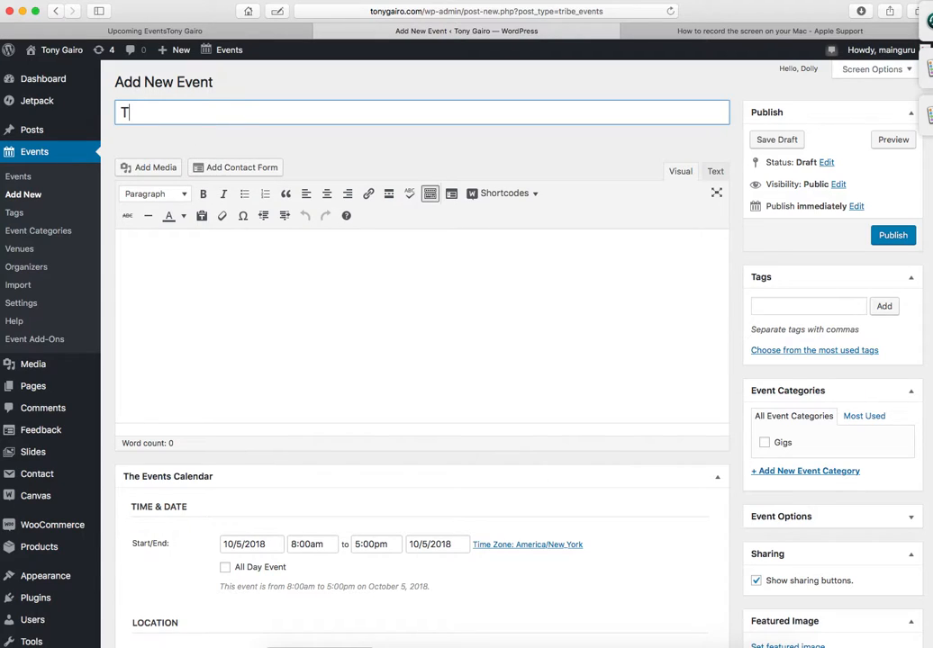
pyautogui.write("ony's new gig")
pyautogui.click(262, 236)
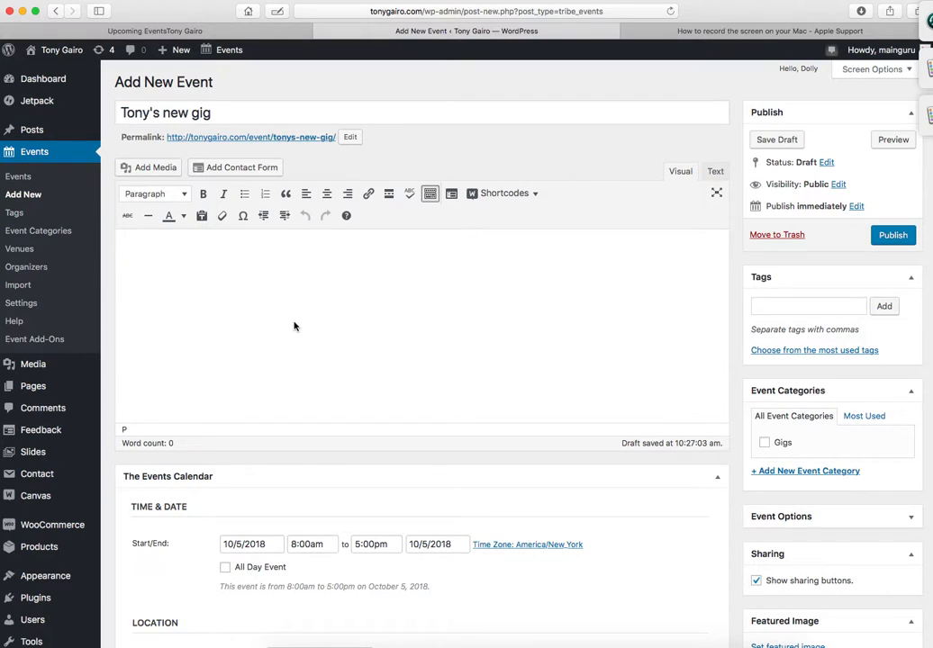
pyautogui.write('add info here')
# Step: Set the event's date to 10/19/2018 and its start time to 2:00pm
pyautogui.scroll(-3, 293, 450)
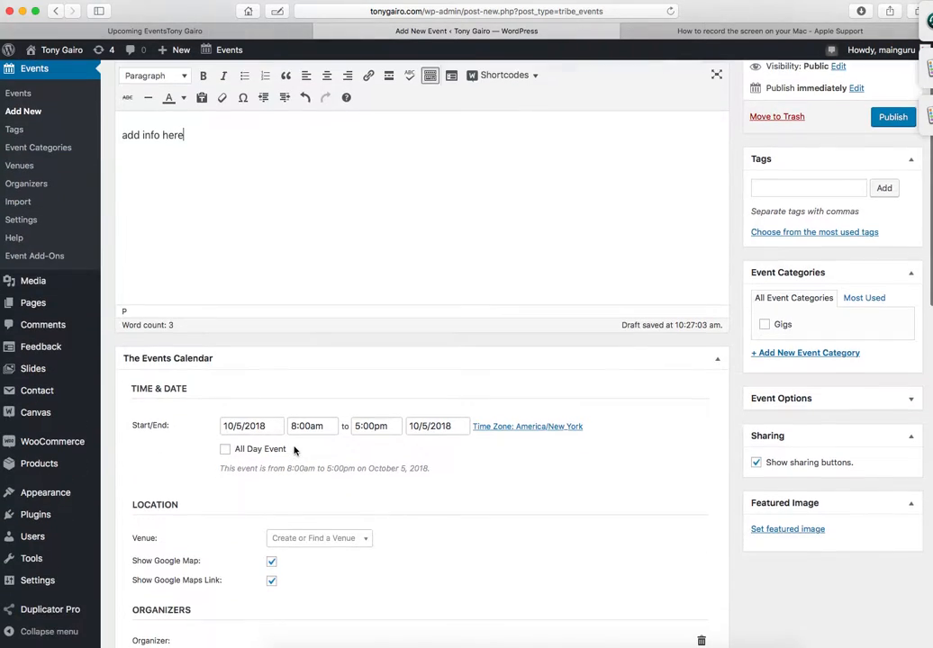
pyautogui.click(251, 426)
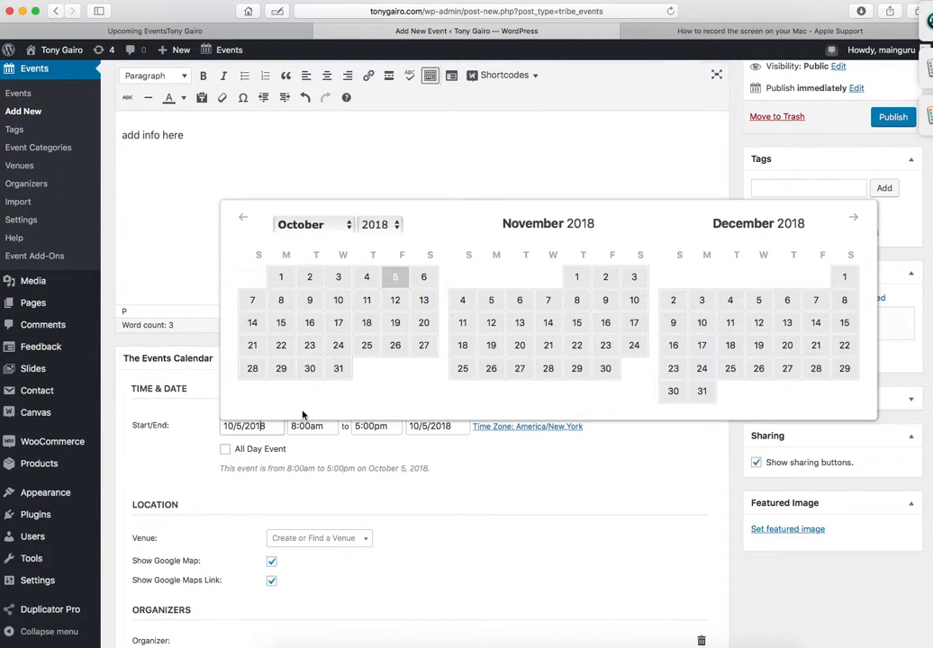
pyautogui.click(395, 324)
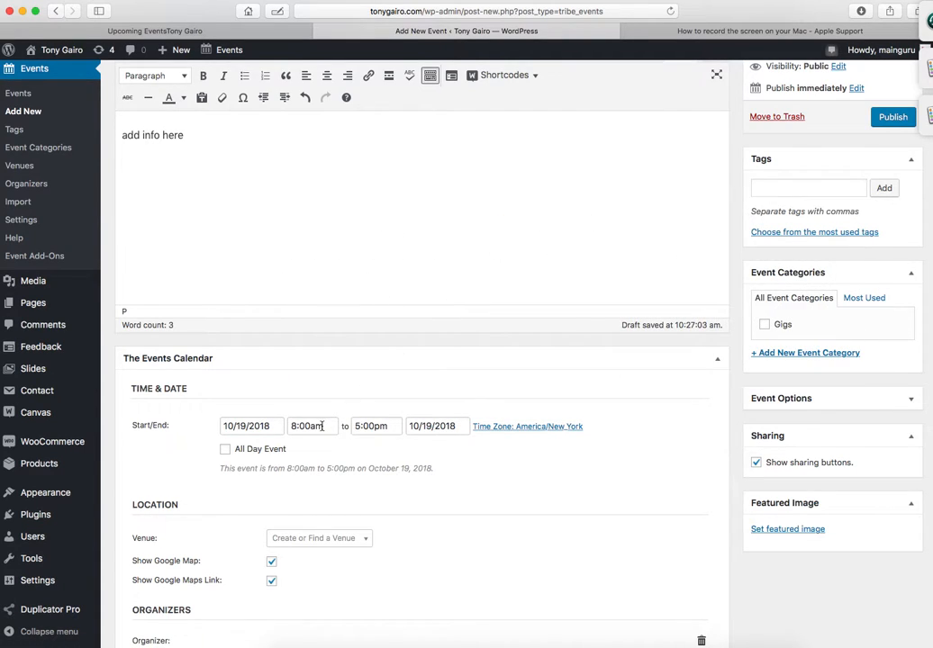
pyautogui.click(307, 426)
pyautogui.scroll(-5, 306, 495)
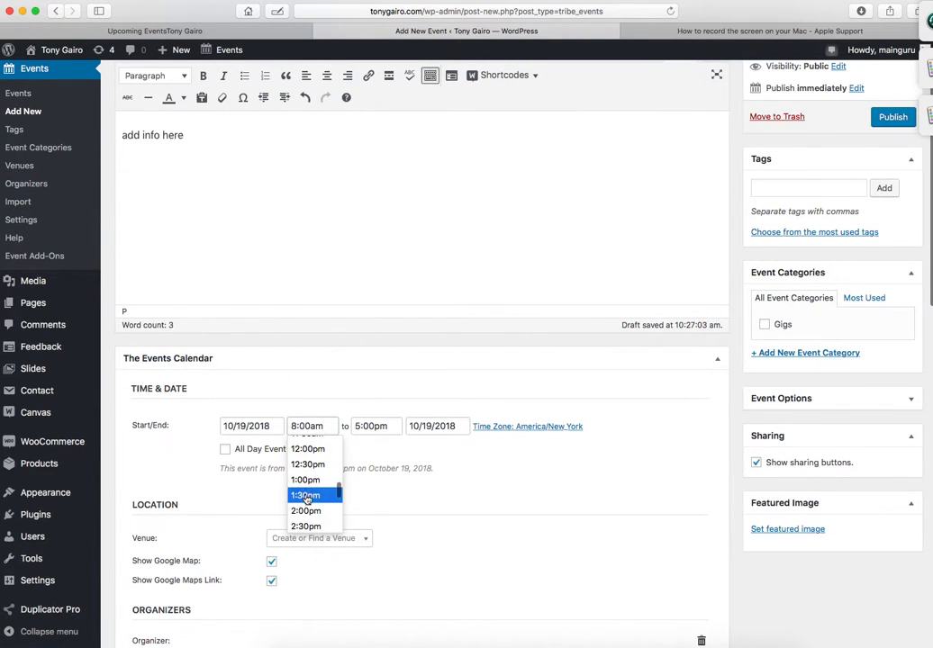
pyautogui.click(307, 510)
pyautogui.moveTo(309, 515); pyautogui.dragTo(317, 503)
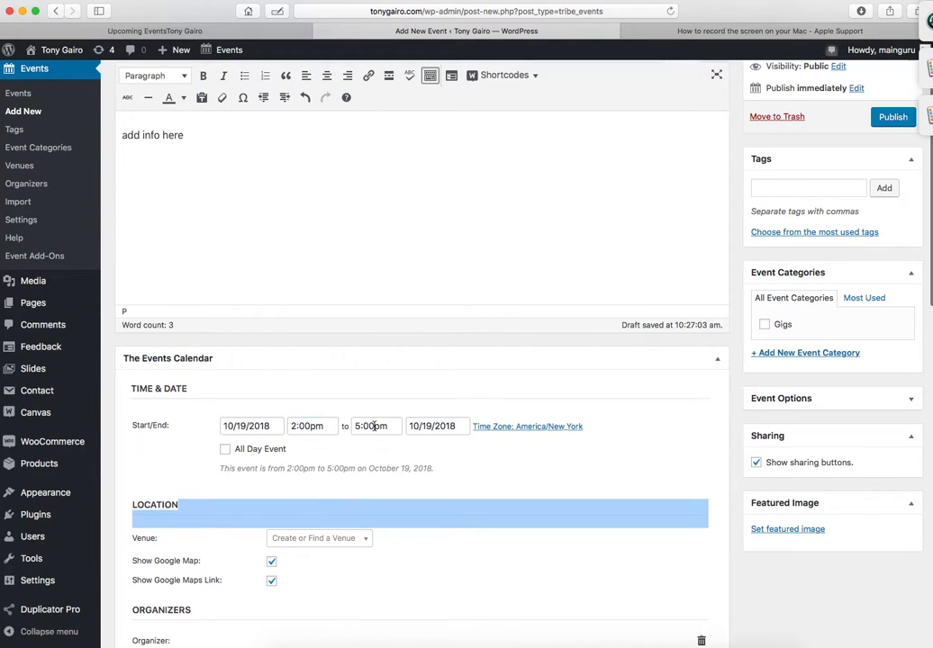
pyautogui.click(575, 462)
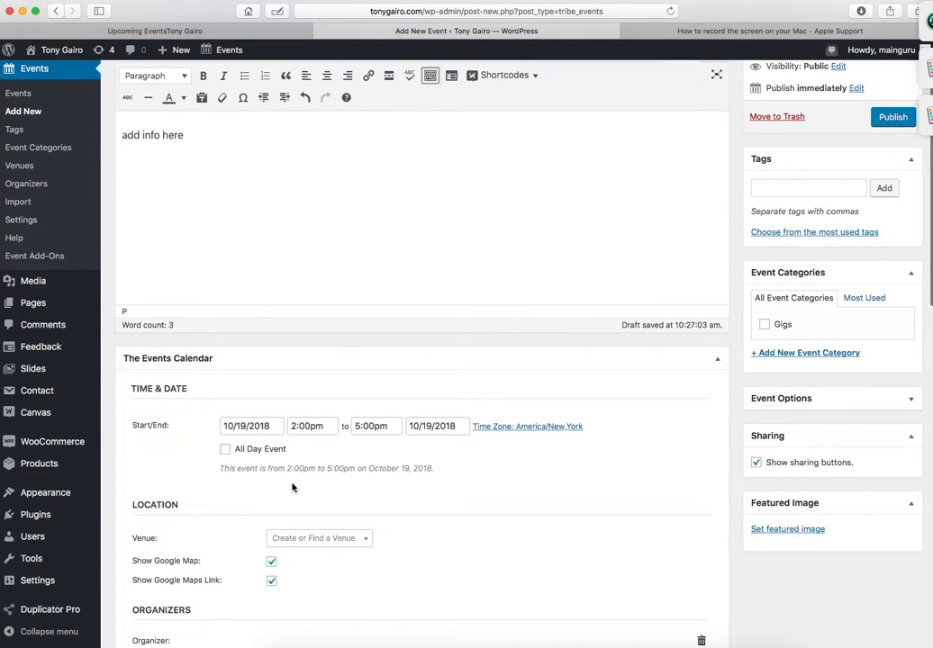
# Step: Create a new venue named "UArts" as the event's location
pyautogui.scroll(-5, 495, 532)
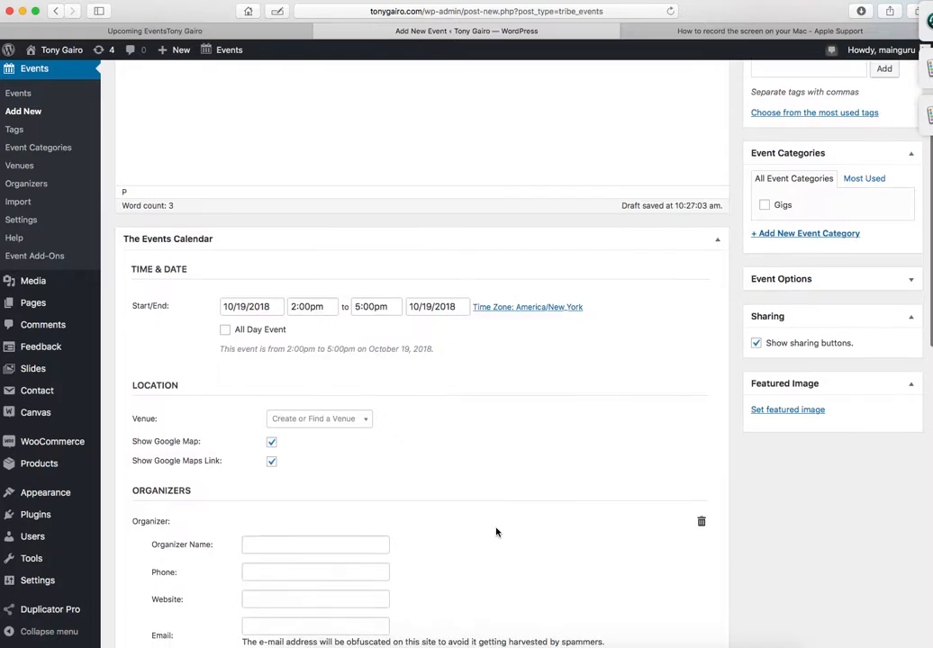
pyautogui.click(365, 335)
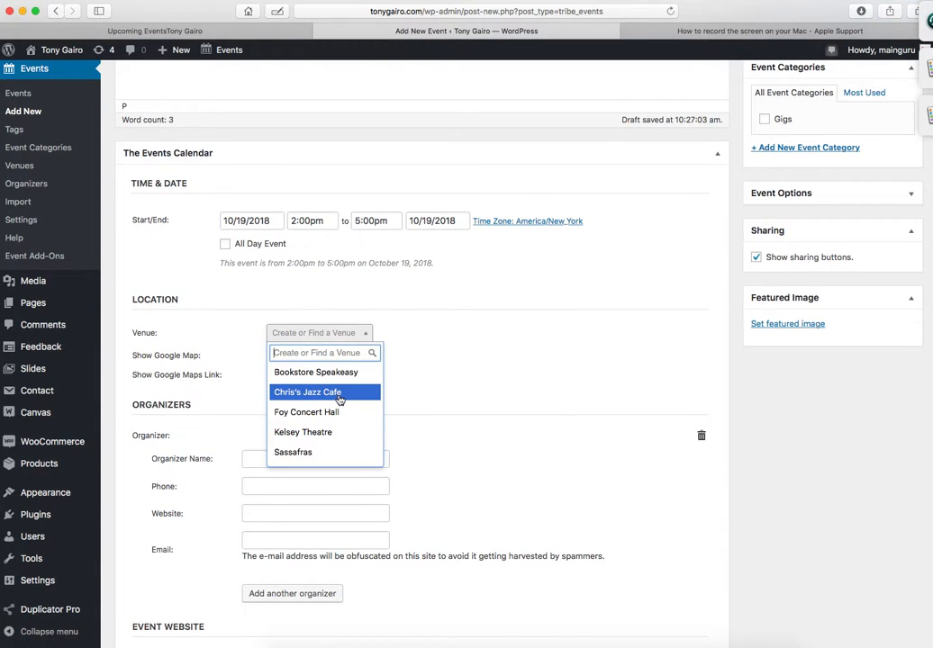
pyautogui.scroll(-2, 339, 398)
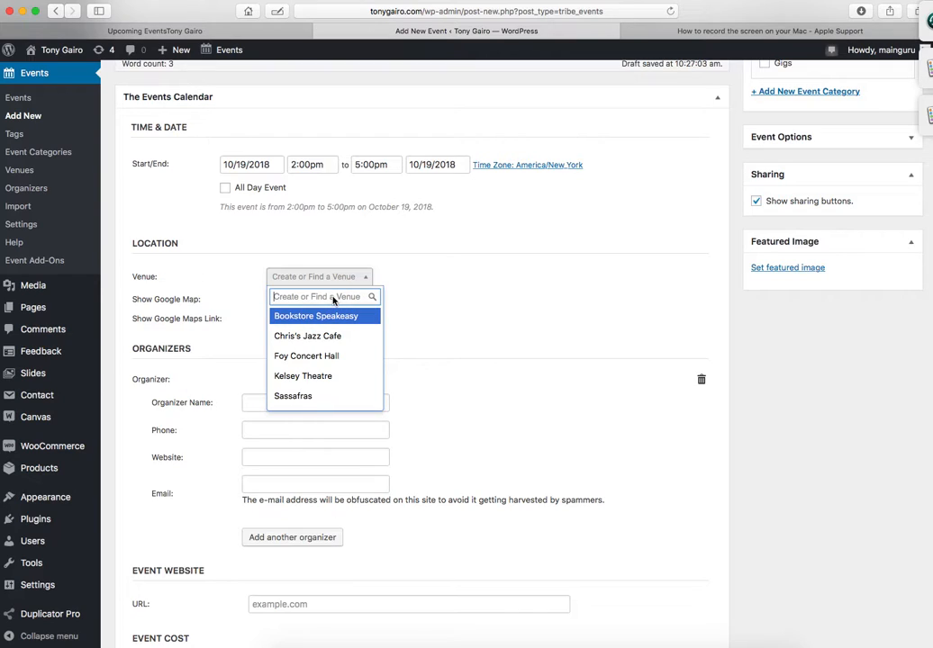
pyautogui.write('UArts')
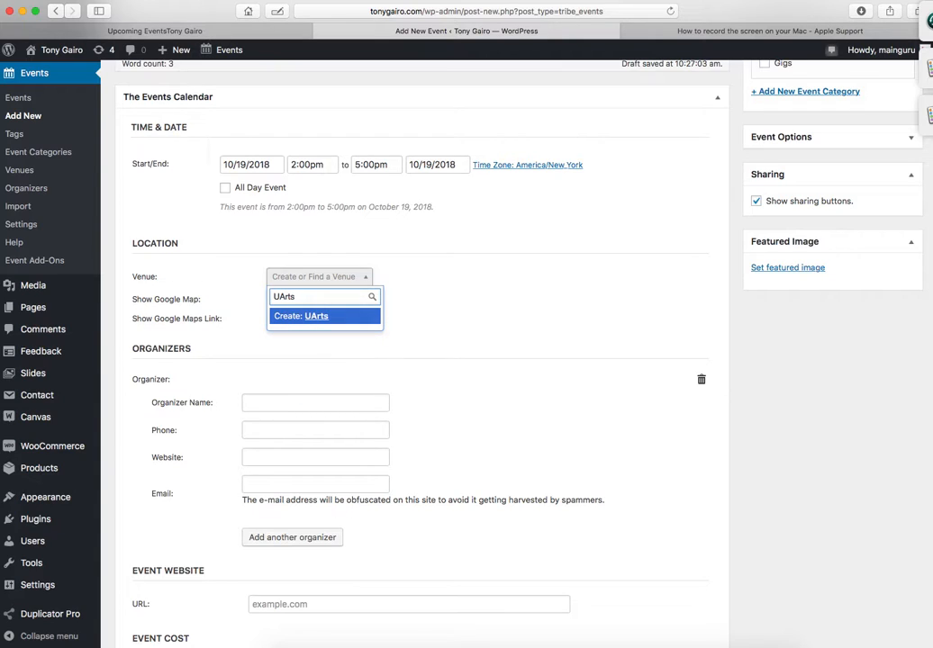
pyautogui.press('Return')
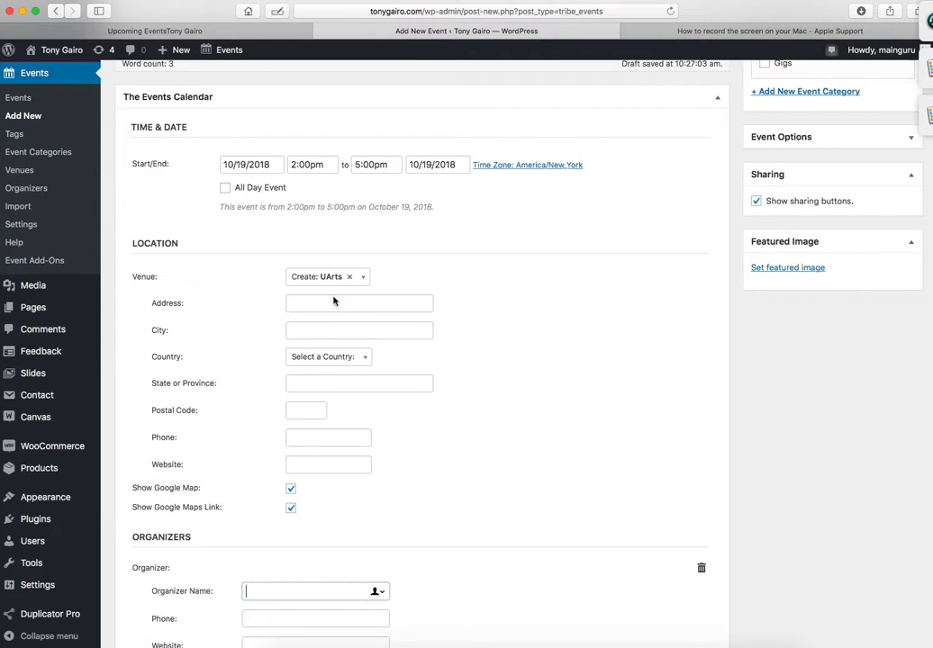
# Step: Fill in the new venue's street address and city
pyautogui.click(373, 304)
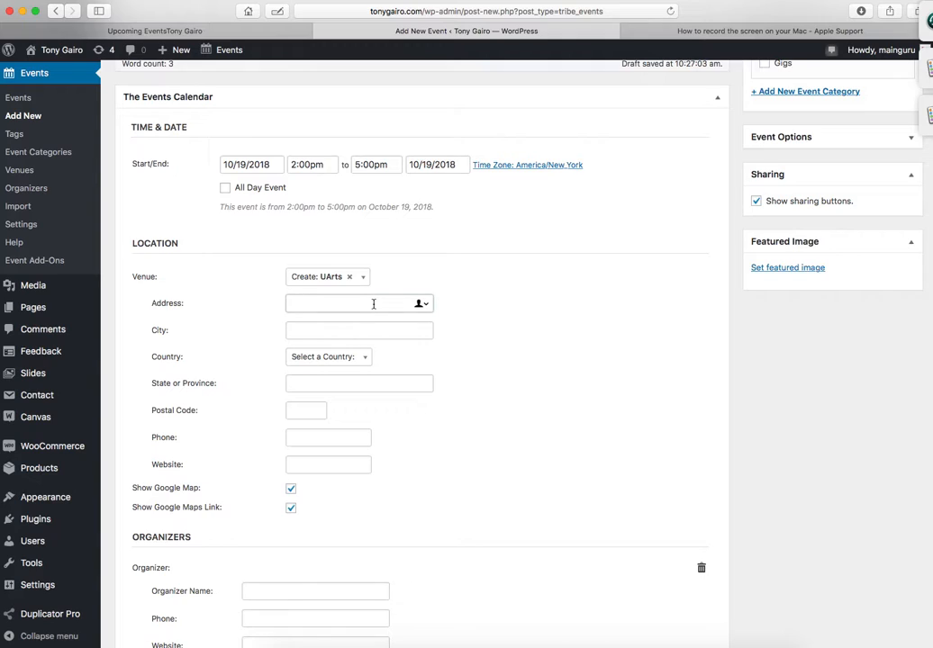
pyautogui.write('250 S Broad St')
pyautogui.press('Tab')
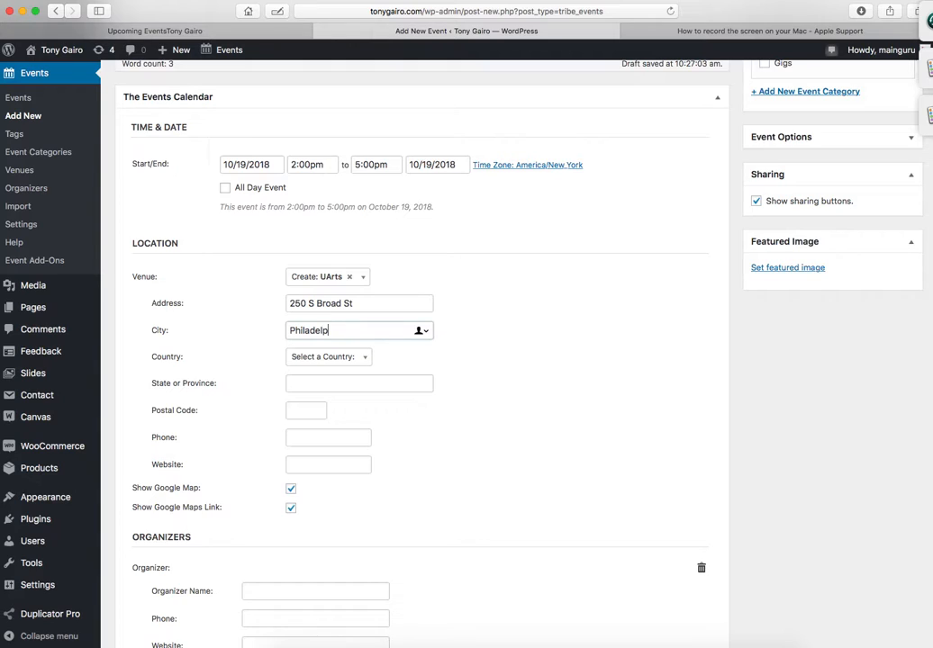
pyautogui.press('Tab')
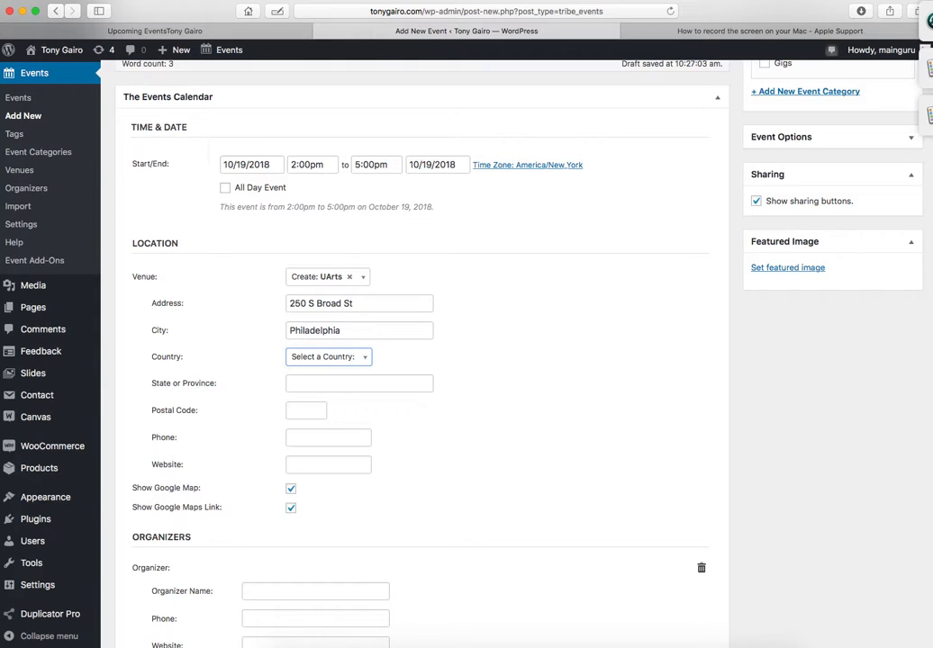
pyautogui.write('pen')
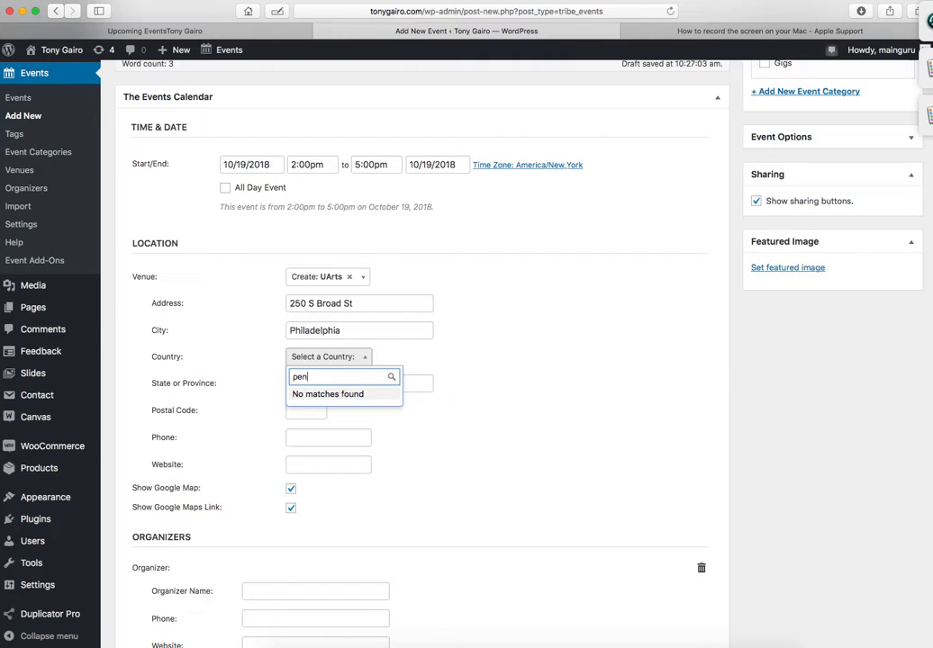
pyautogui.press('BackSpace')
pyautogui.press('BackSpace')
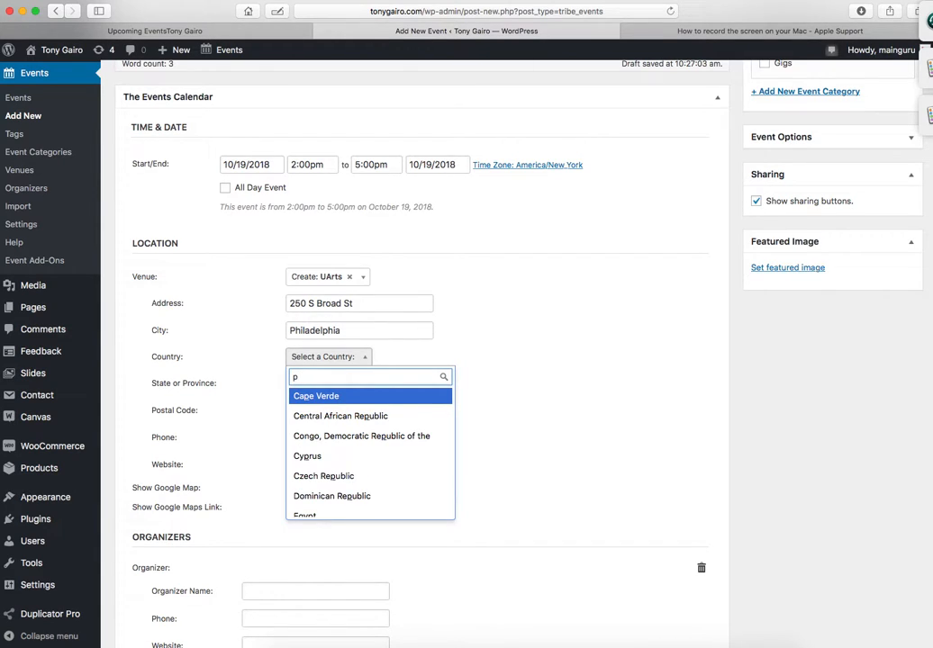
pyautogui.press('BackSpace')
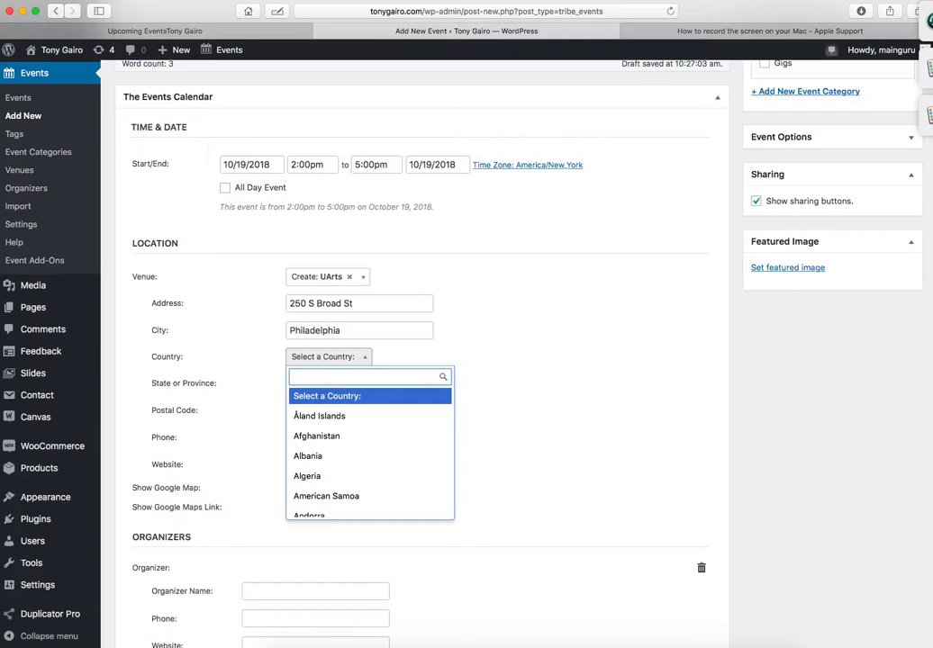
pyautogui.click(356, 357)
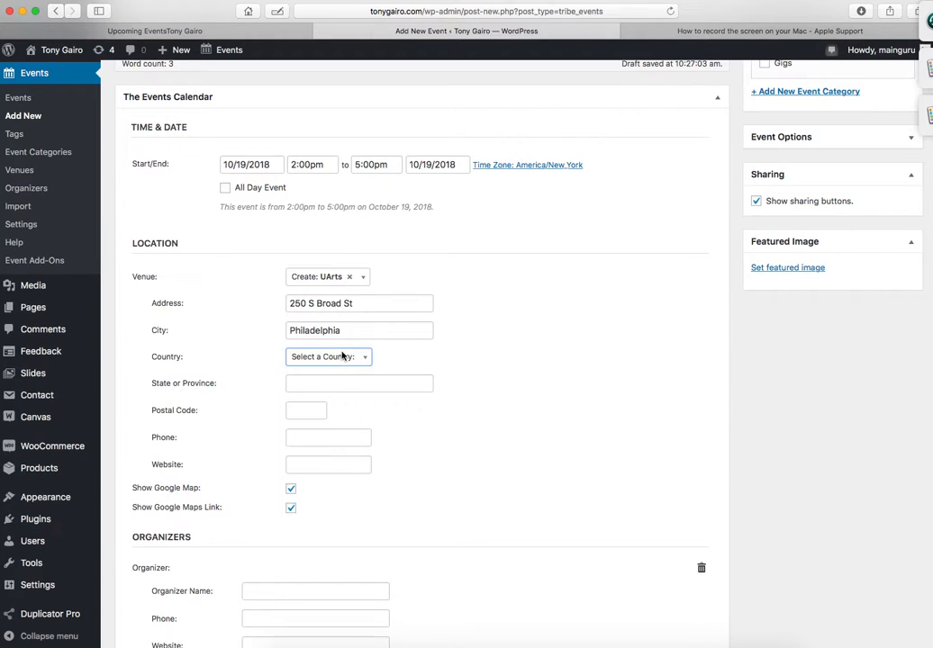
# Step: Search the country list for "unit" and set the venue's country to United States
pyautogui.click(363, 358)
pyautogui.write('unt')
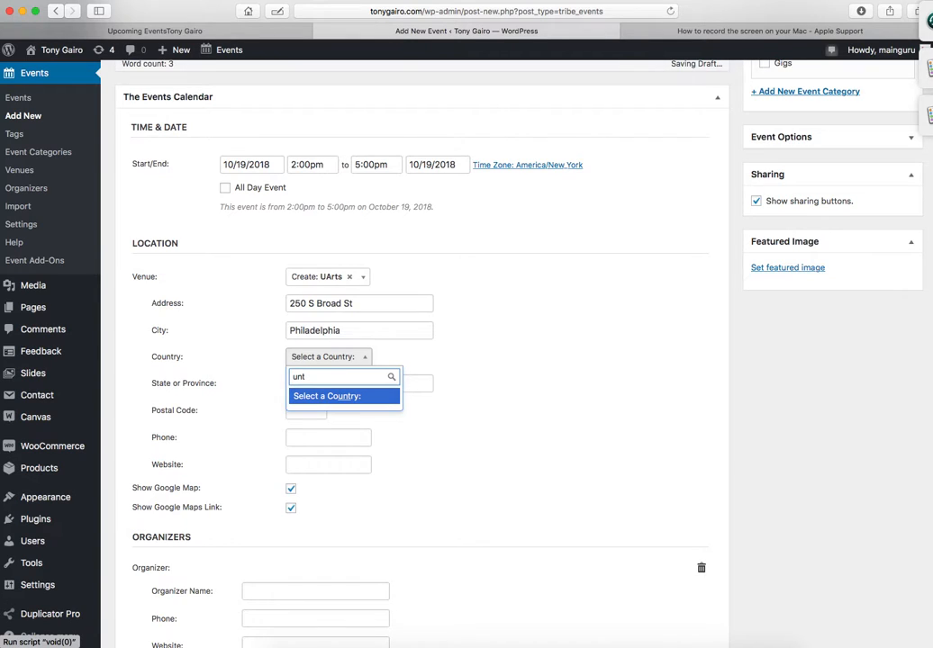
pyautogui.press('BackSpace')
pyautogui.write('it')
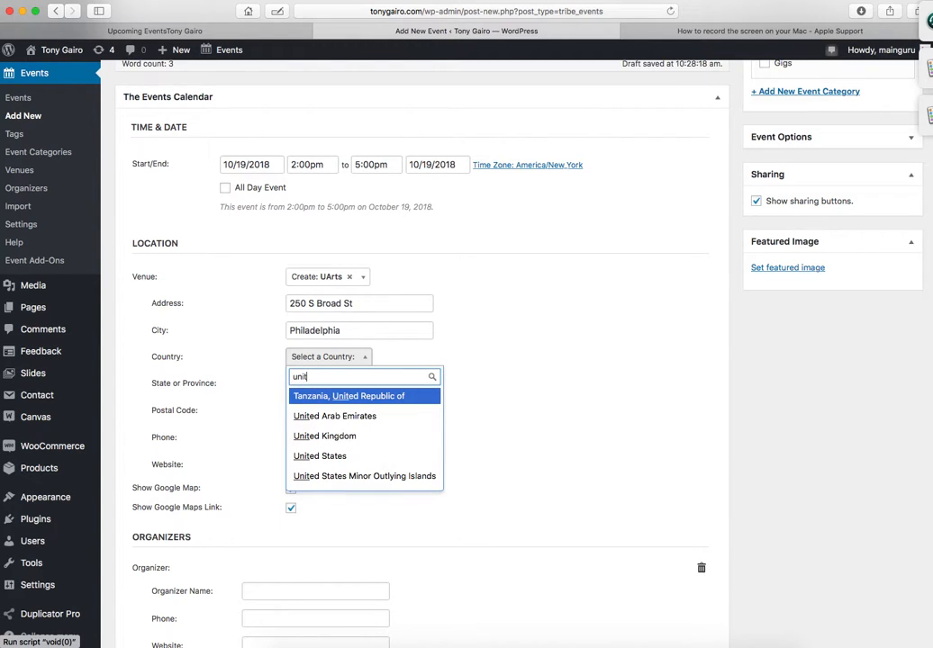
pyautogui.click(346, 456)
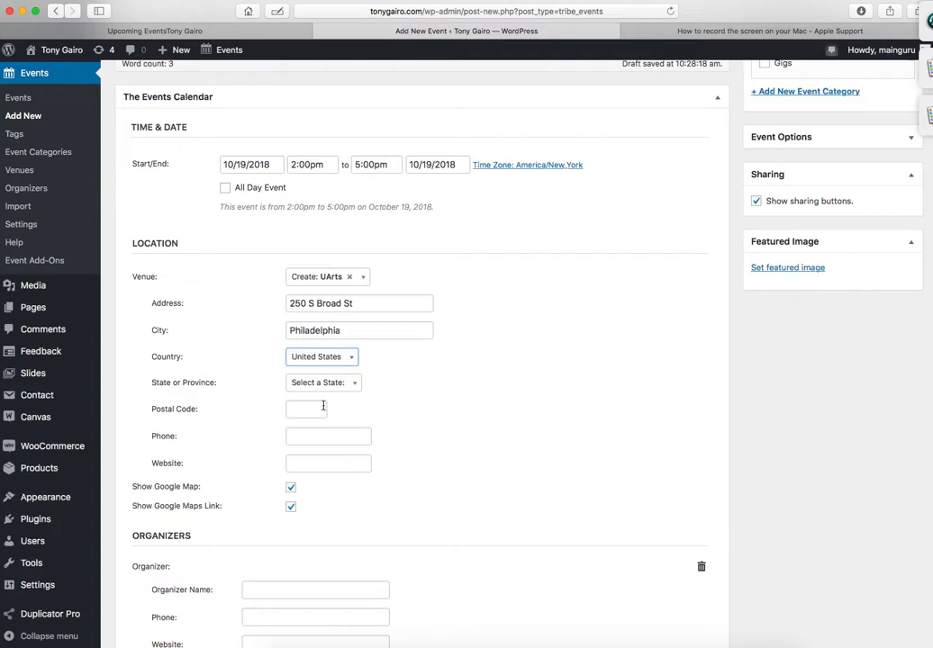
# Step: Search the state list for "penn" and set the venue's state to Pennsylvania
pyautogui.click(341, 383)
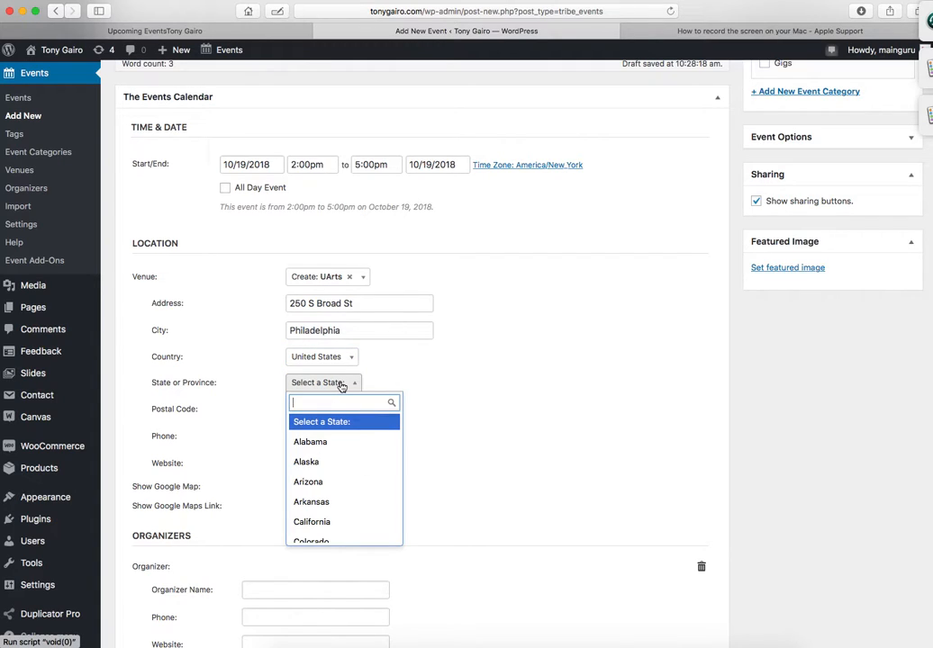
pyautogui.write('penn')
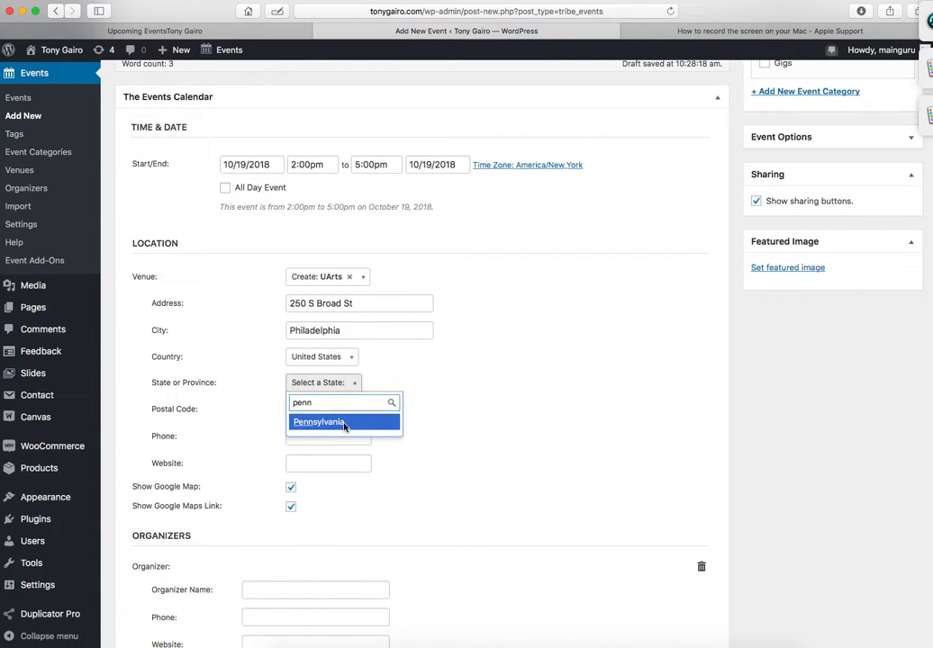
pyautogui.click(342, 423)
# Step: Load the uarts.edu website in place of the Apple Support page to look up the venue's postal code
pyautogui.click(311, 409)
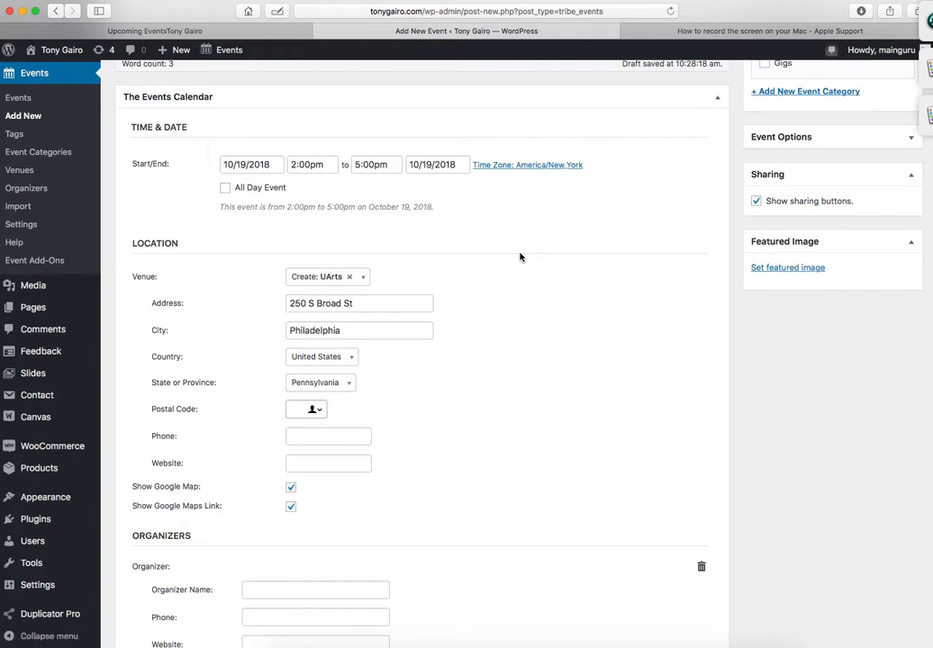
pyautogui.click(770, 34)
pyautogui.click(525, 12)
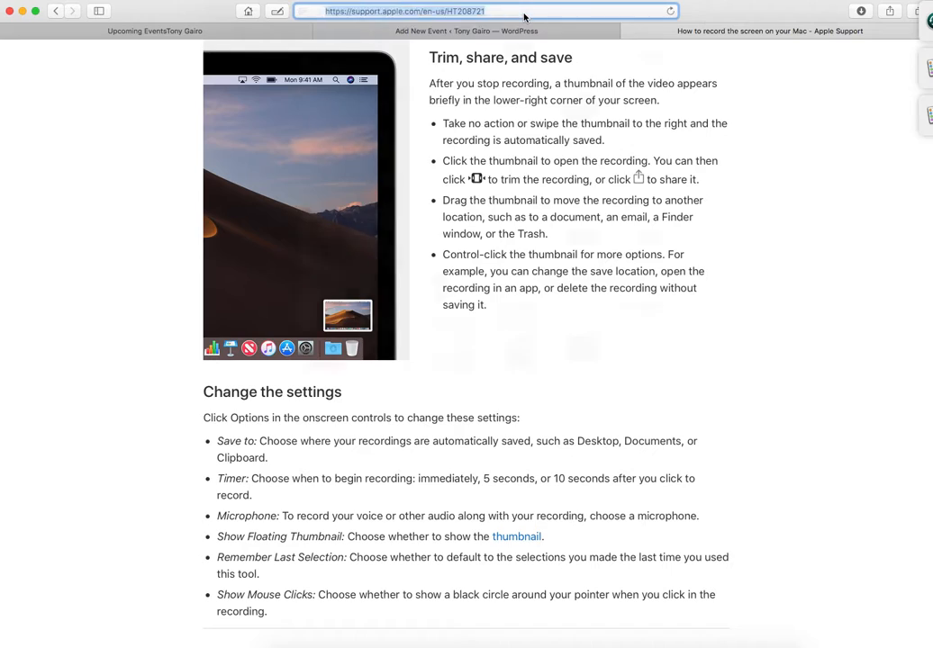
pyautogui.press('BackSpace')
pyautogui.write('uarts.edu')
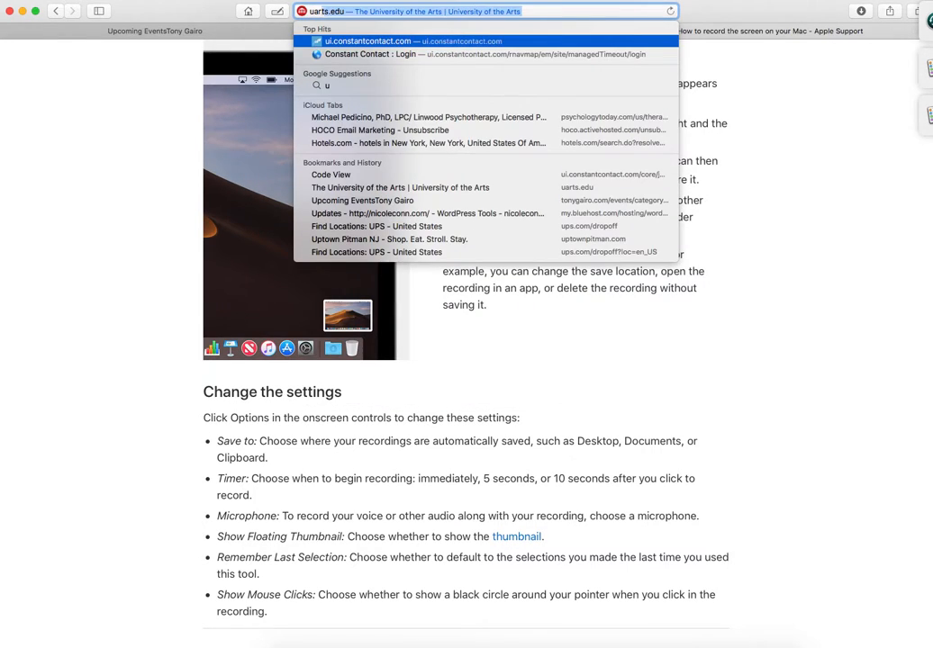
pyautogui.press('Return')
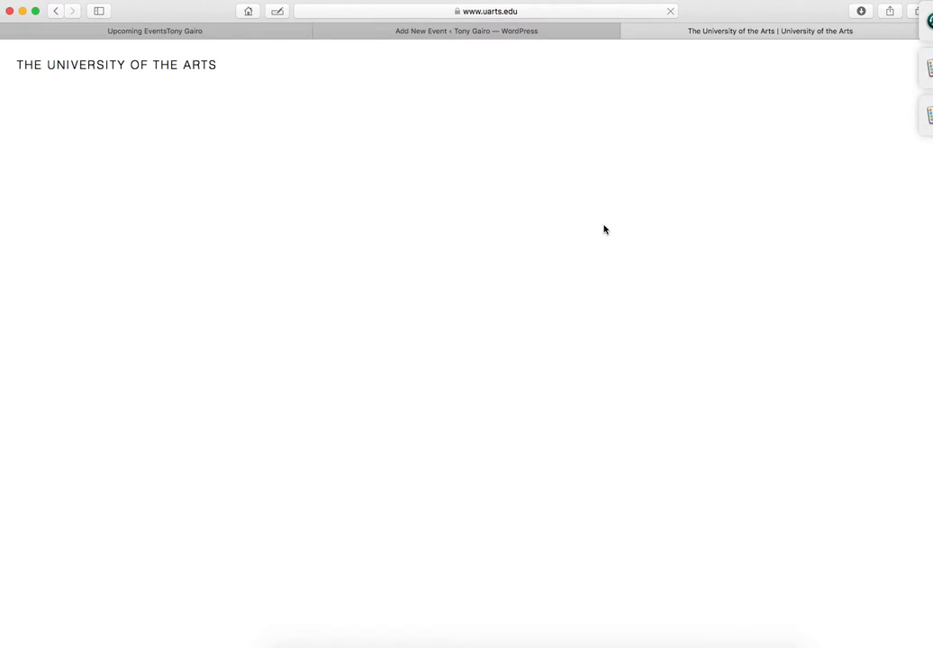
# Step: Find the postal code in the university website's footer and enter it as the new venue's postal code
pyautogui.scroll(-20, 604, 228)
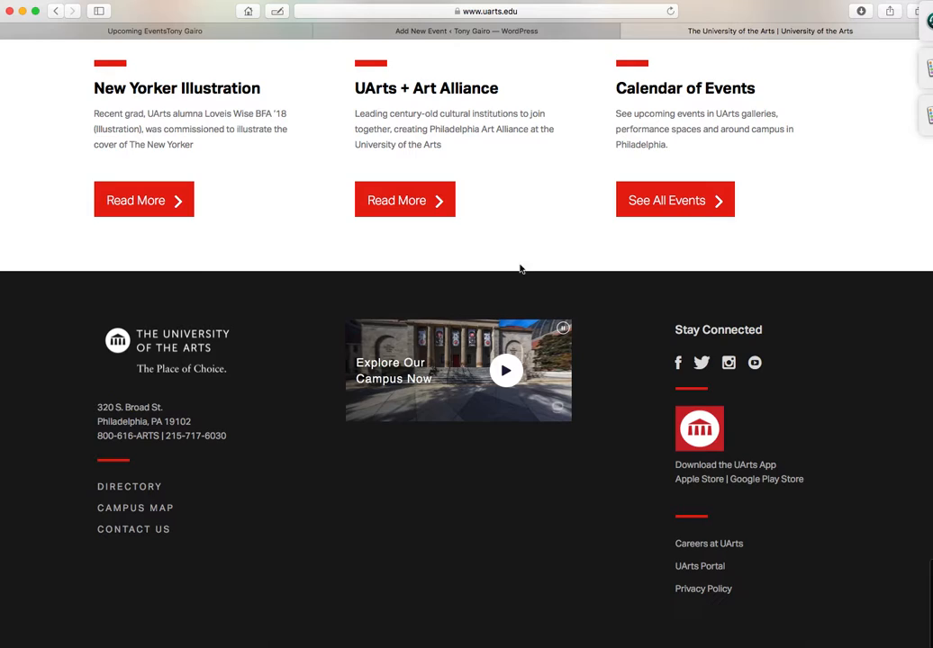
pyautogui.doubleClick(179, 423)
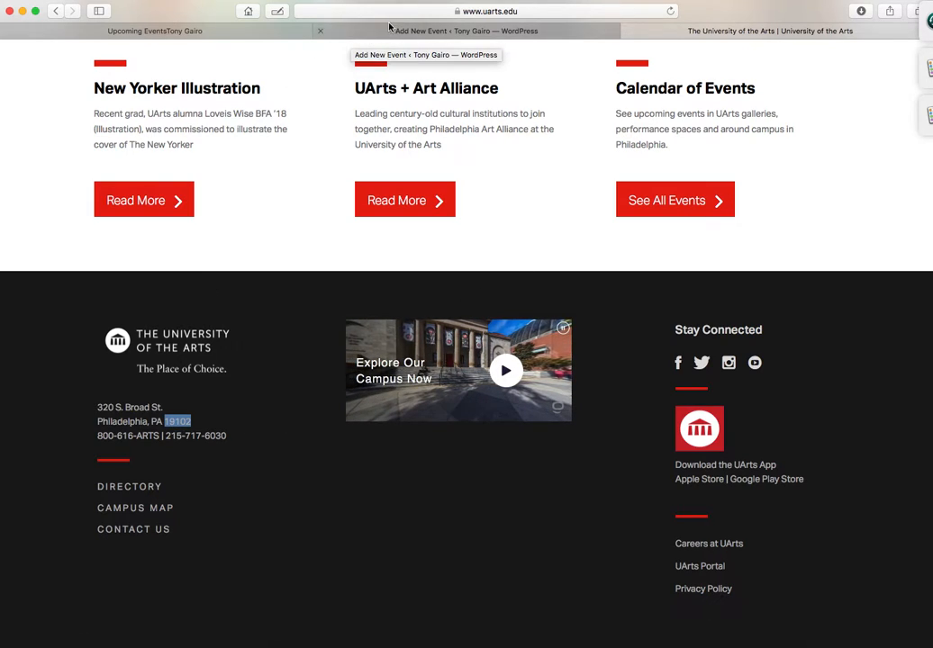
pyautogui.click(360, 30)
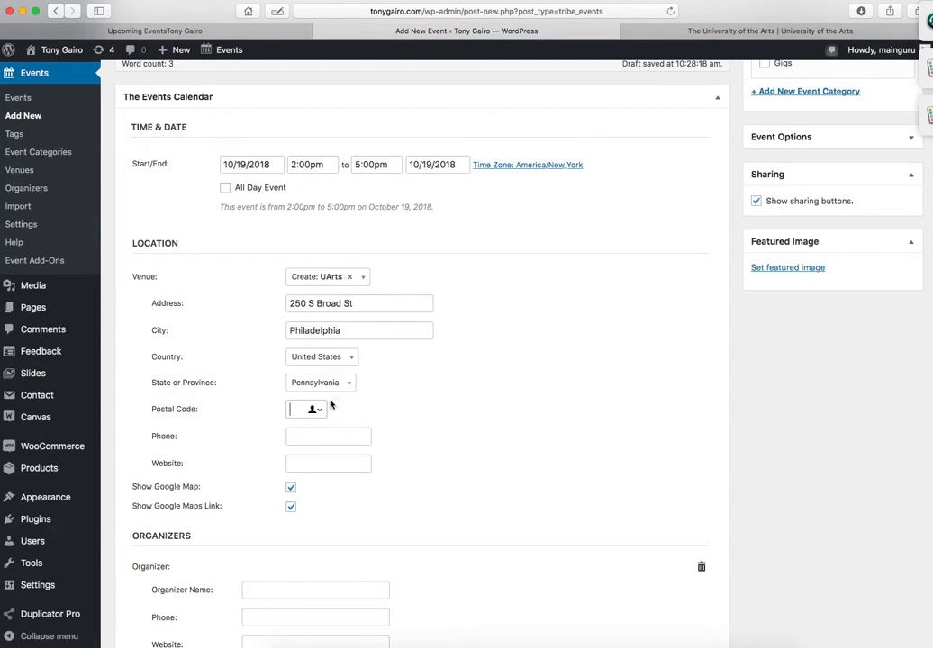
pyautogui.click(338, 468)
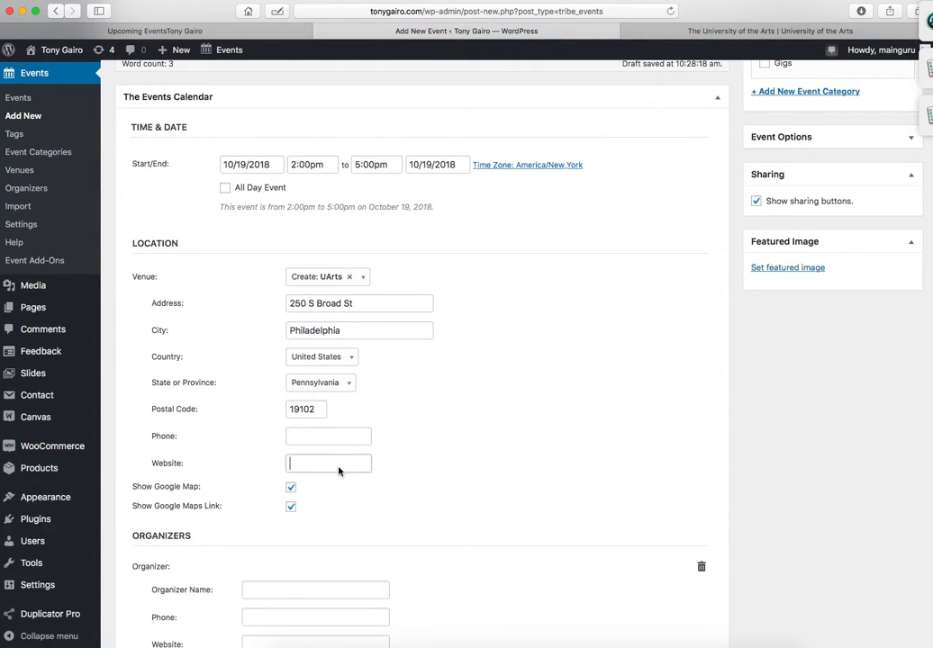
pyautogui.write('www')
pyautogui.click(660, 29)
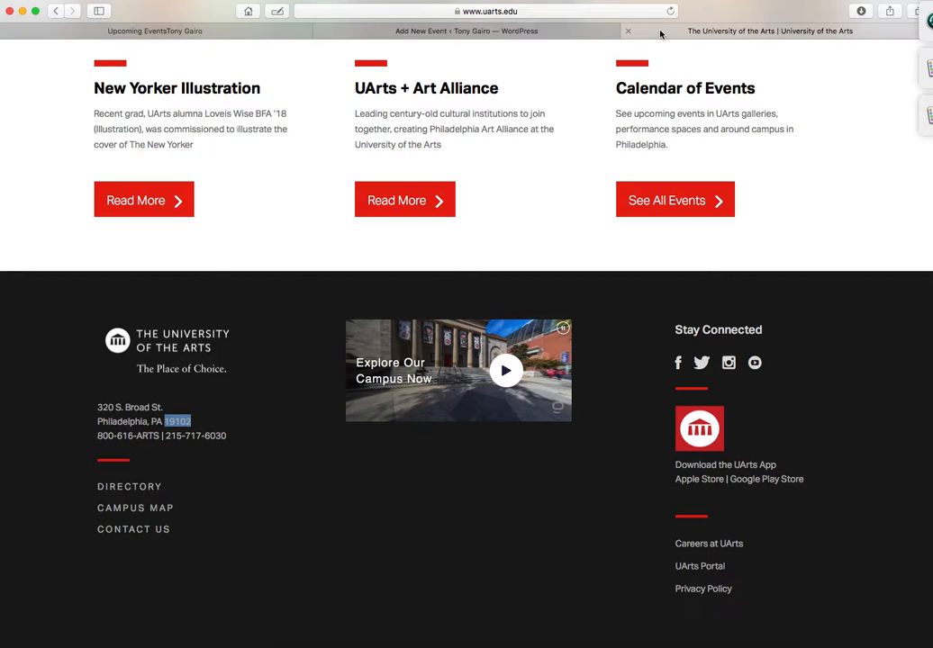
pyautogui.click(517, 11)
pyautogui.press('super+c')
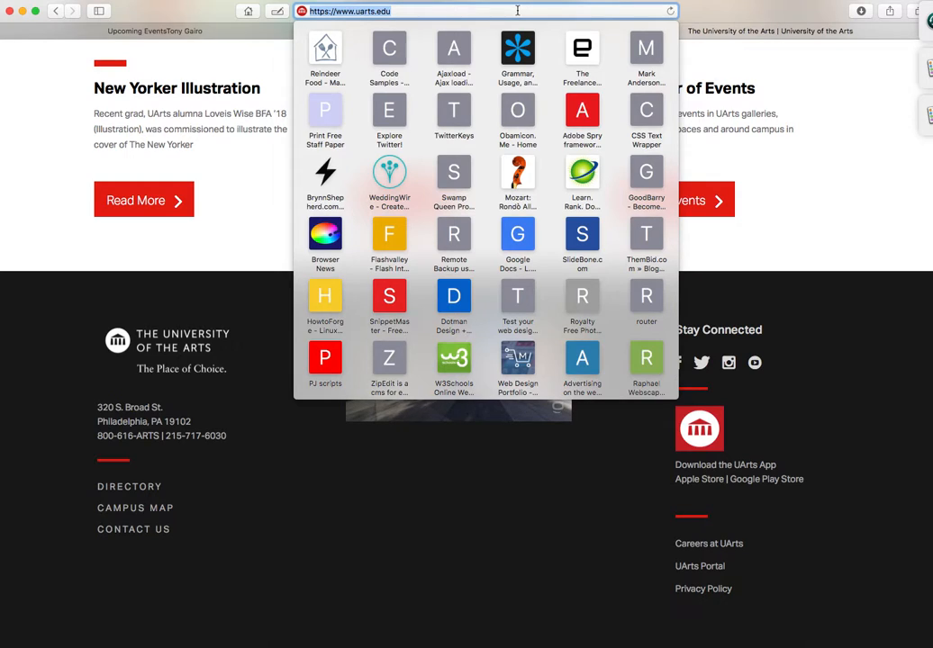
pyautogui.click(748, 9)
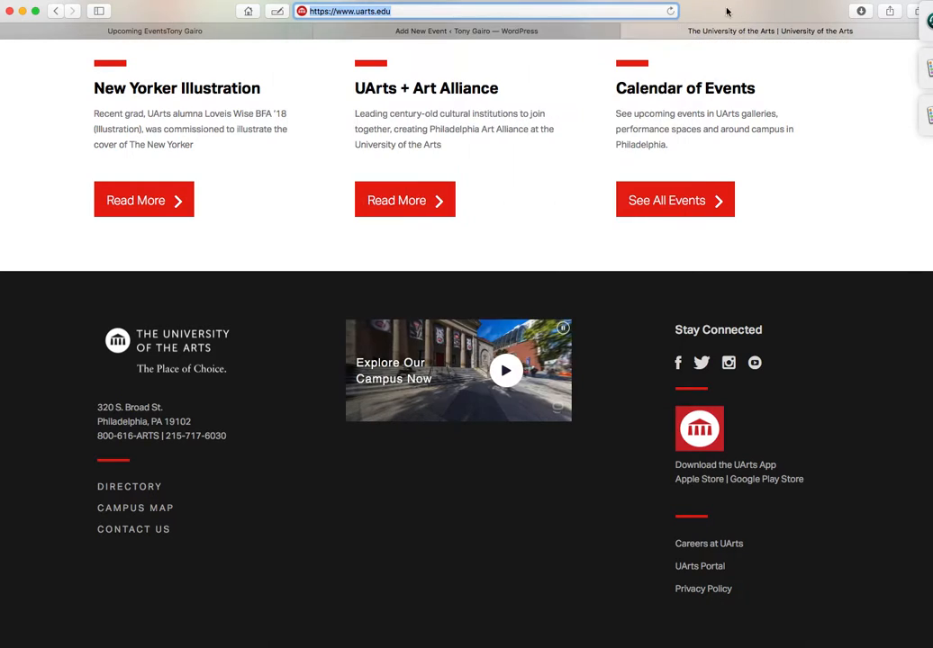
pyautogui.click(574, 34)
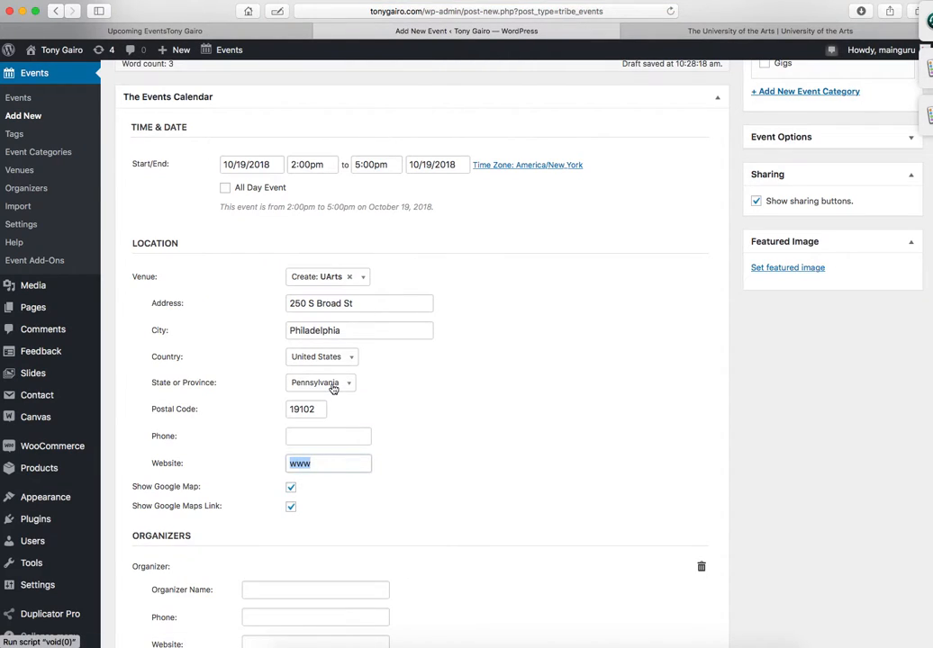
pyautogui.press('super+v')
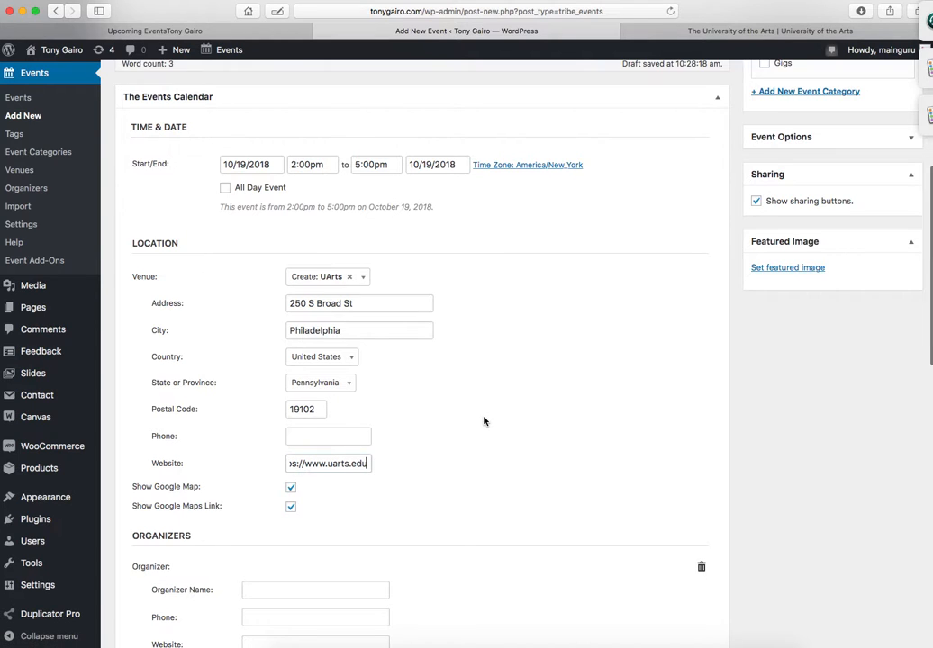
# Step: Review the remaining event form sections, including organizers, event website and event cost
pyautogui.scroll(-2, 484, 421)
pyautogui.scroll(-3, 468, 392)
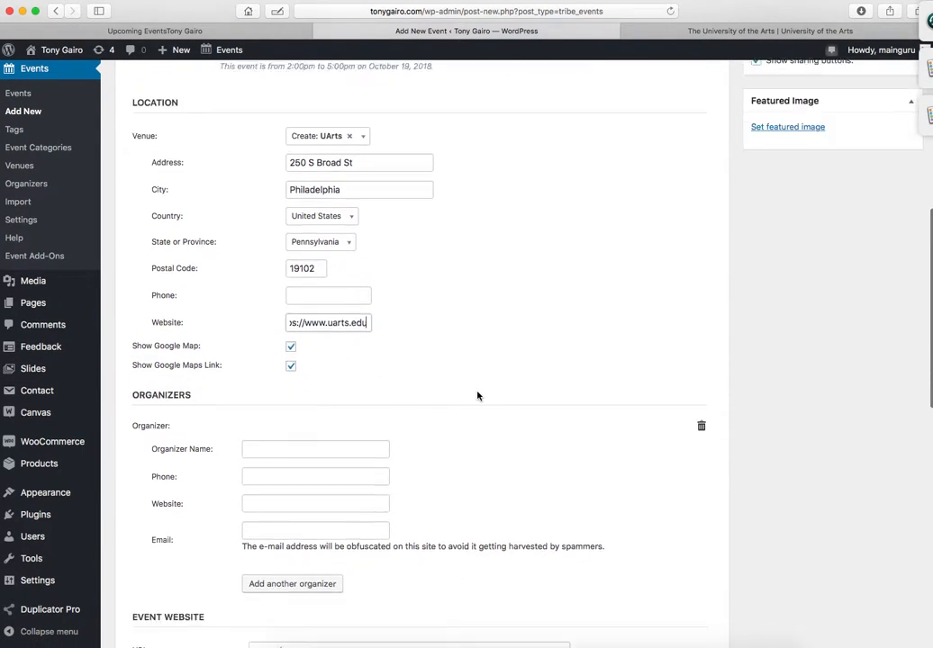
pyautogui.scroll(-3, 473, 400)
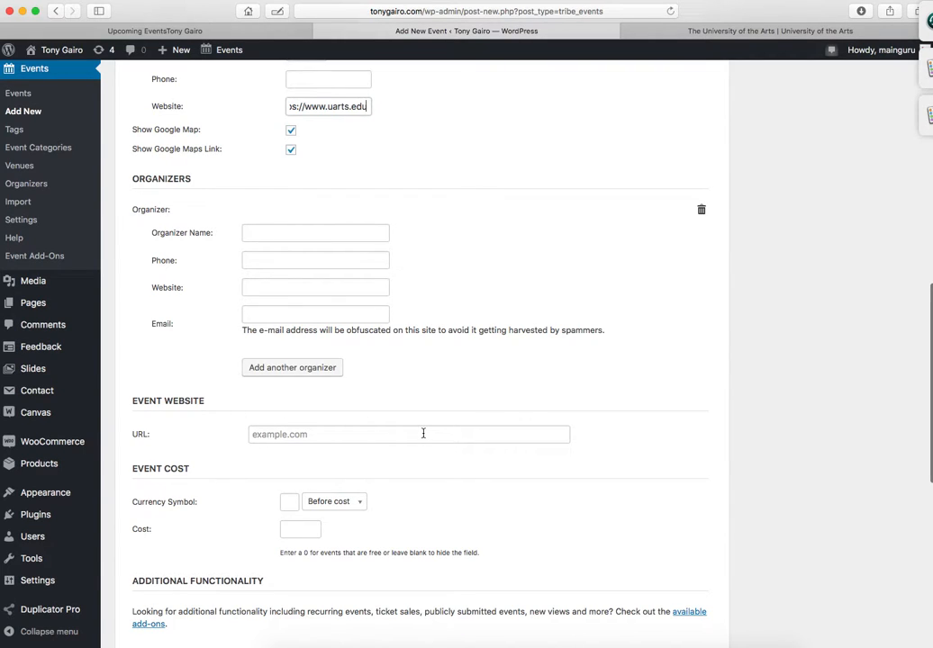
pyautogui.scroll(-3, 424, 436)
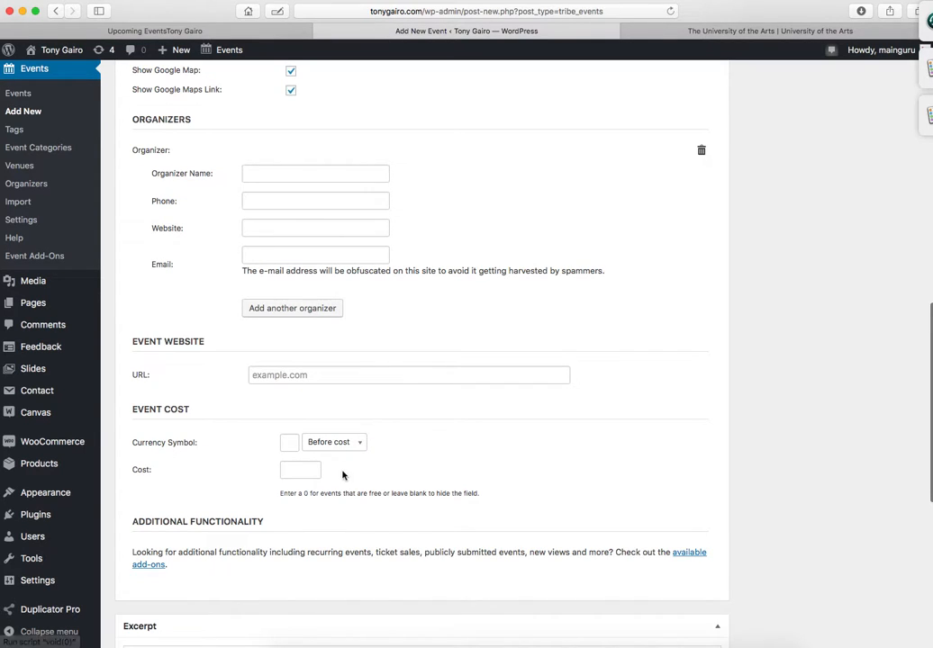
pyautogui.scroll(5, 404, 468)
pyautogui.scroll(4, 340, 485)
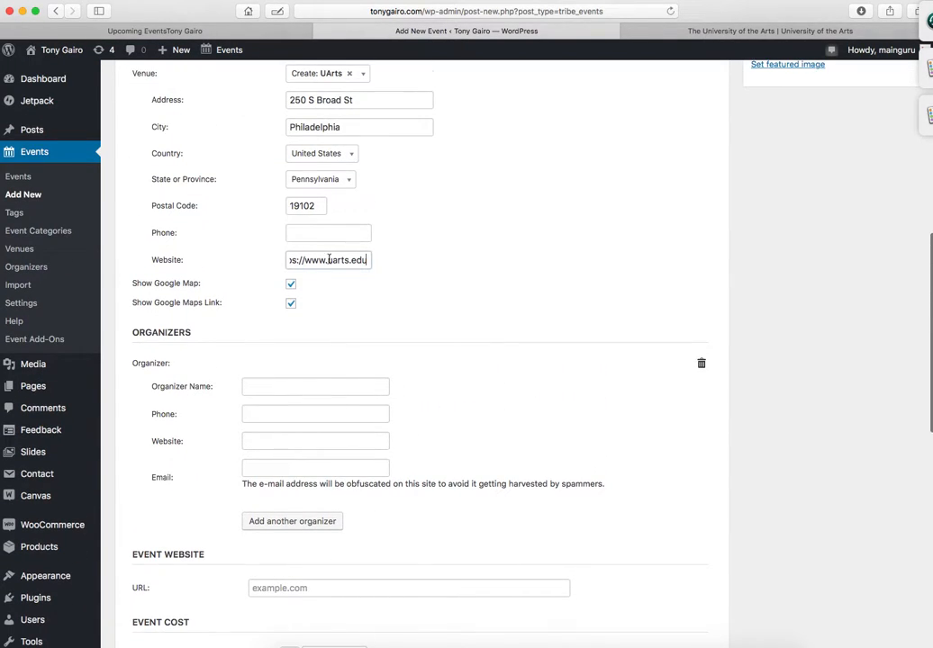
pyautogui.scroll(-15, 521, 377)
pyautogui.scroll(-12, 521, 379)
pyautogui.scroll(20, 522, 379)
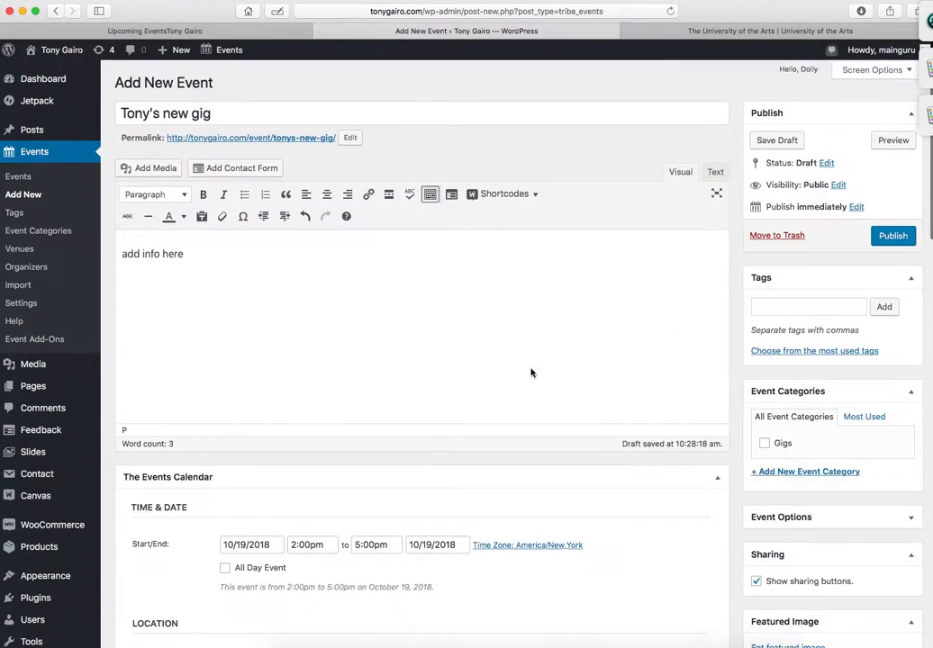
# Step: Open the media library for choosing the event's featured image
pyautogui.scroll(-5, 540, 360)
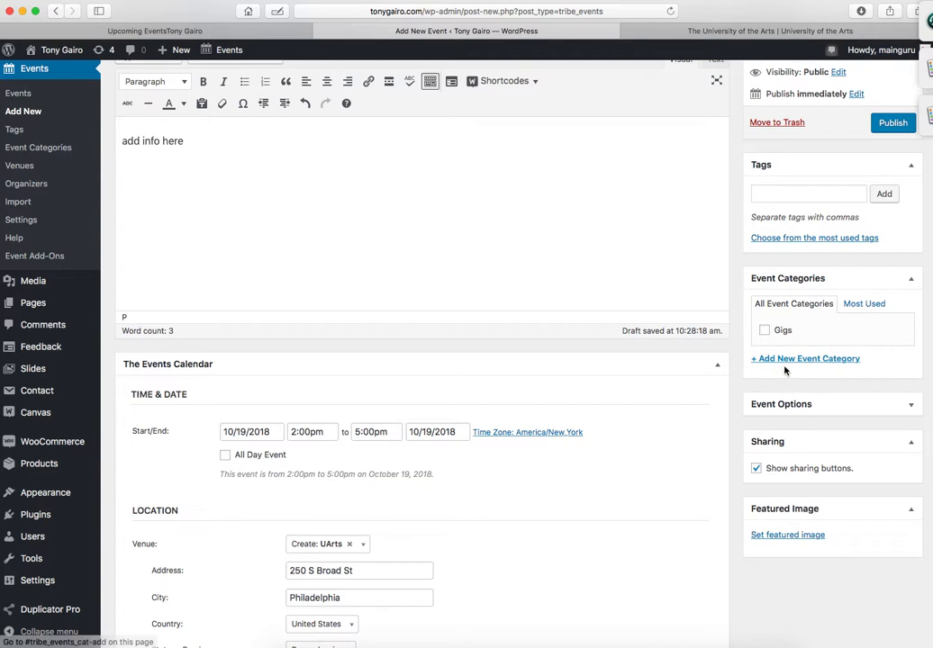
pyautogui.click(788, 535)
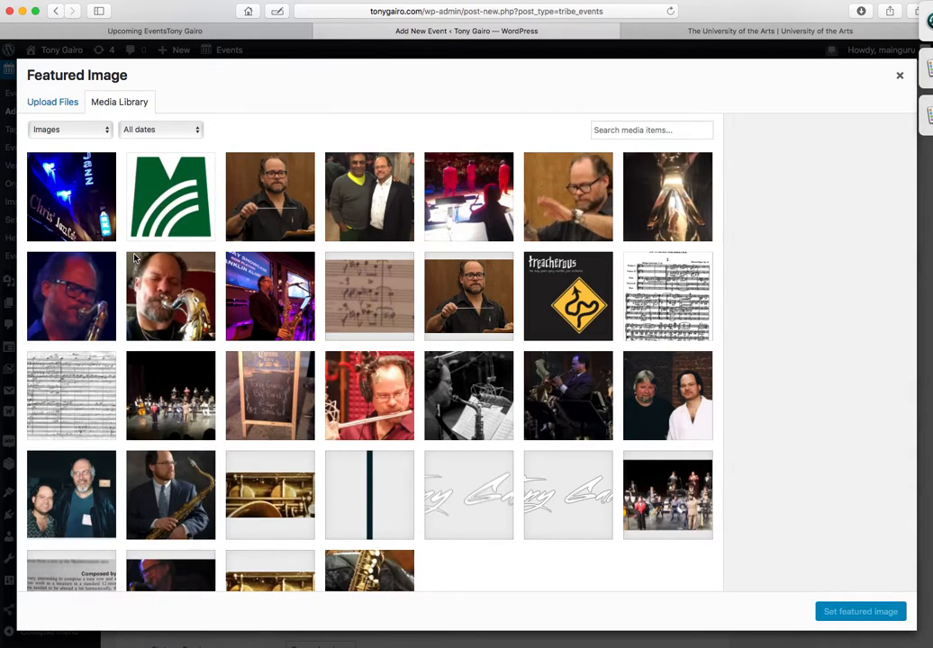
# Step: Examine how the featured image appears in the Gigs listing and on the MCCC Jazz Band Concert page, and return to the new event
pyautogui.click(252, 33)
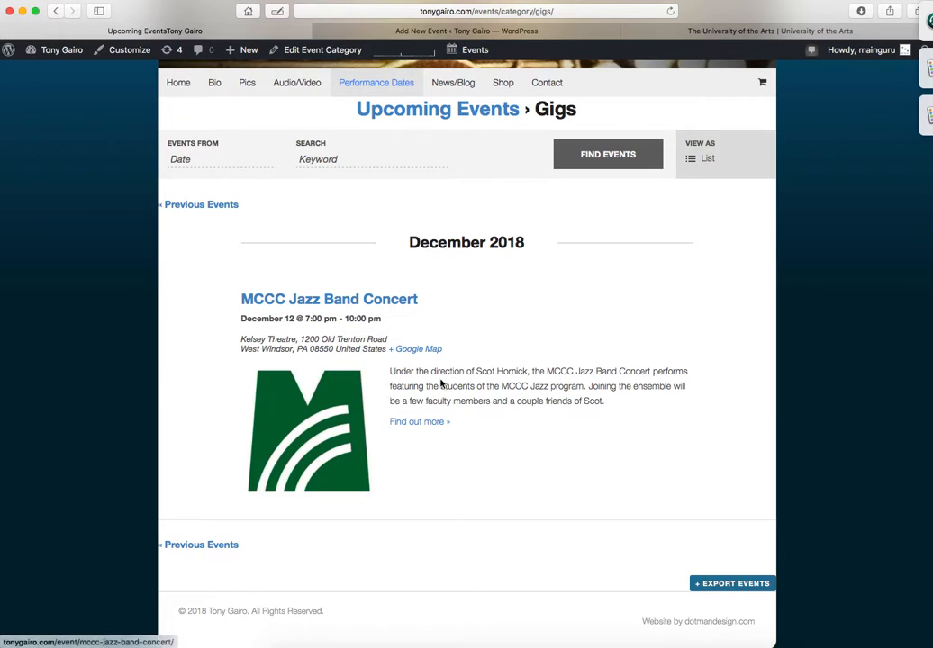
pyautogui.click(327, 301)
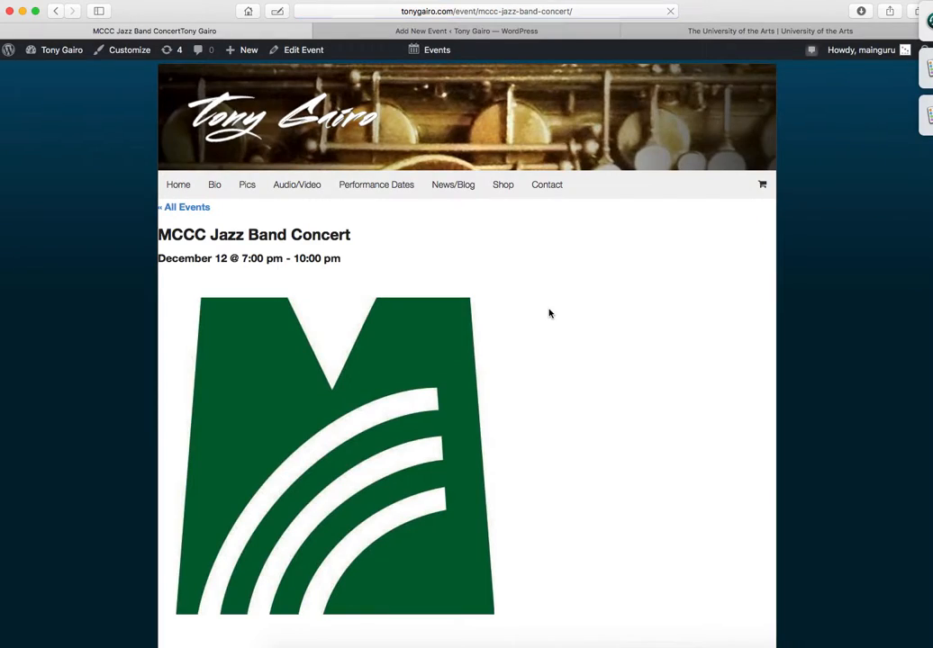
pyautogui.scroll(-3, 500, 395)
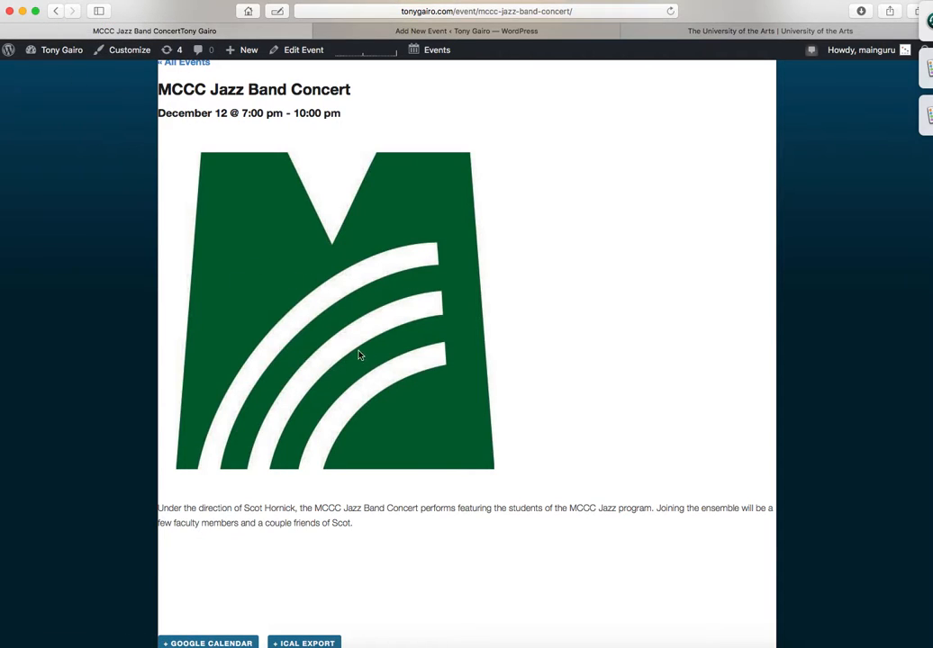
pyautogui.click(56, 11)
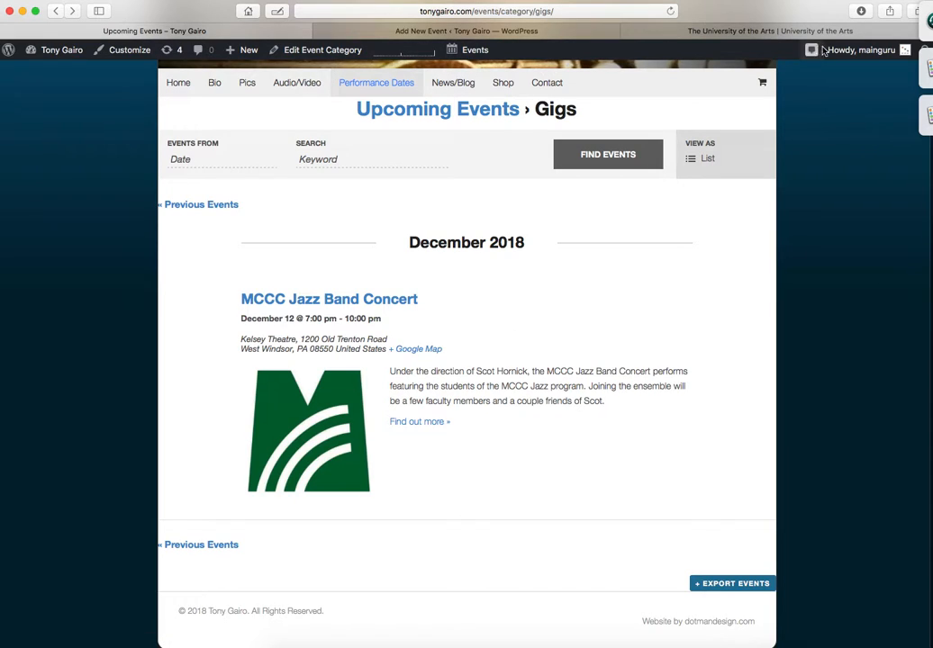
pyautogui.click(553, 35)
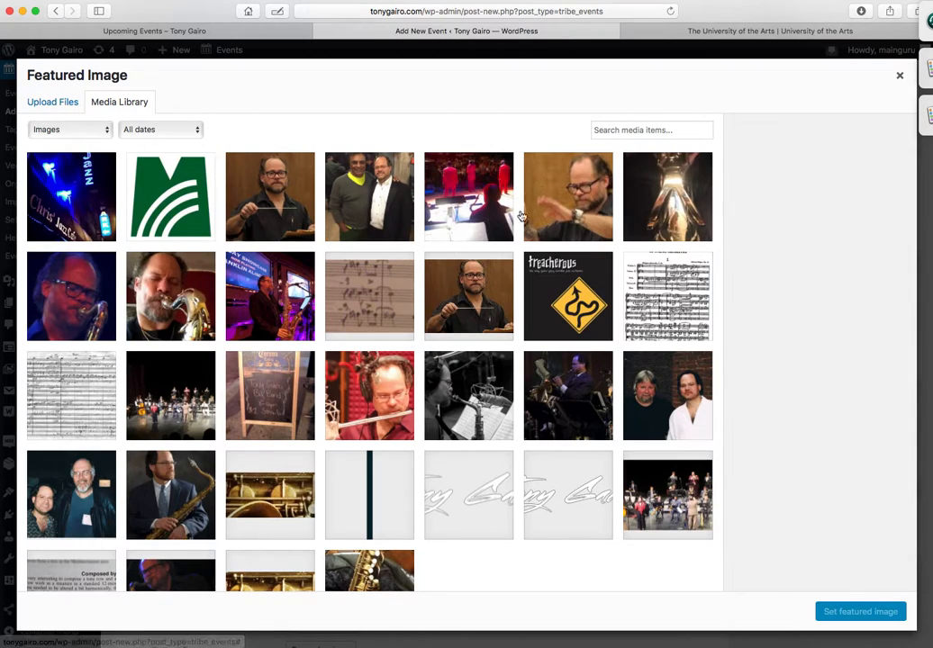
# Step: Upload uarts.gif as the event's image from the client folder's ims/venues subfolder under Web Projects in Finder
pyautogui.click(53, 103)
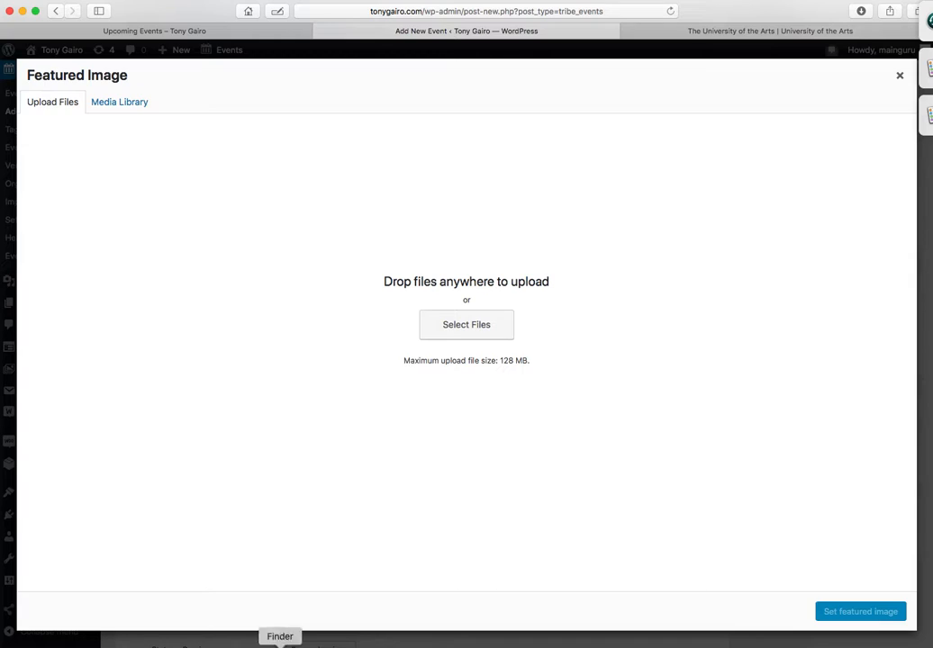
pyautogui.click(281, 641)
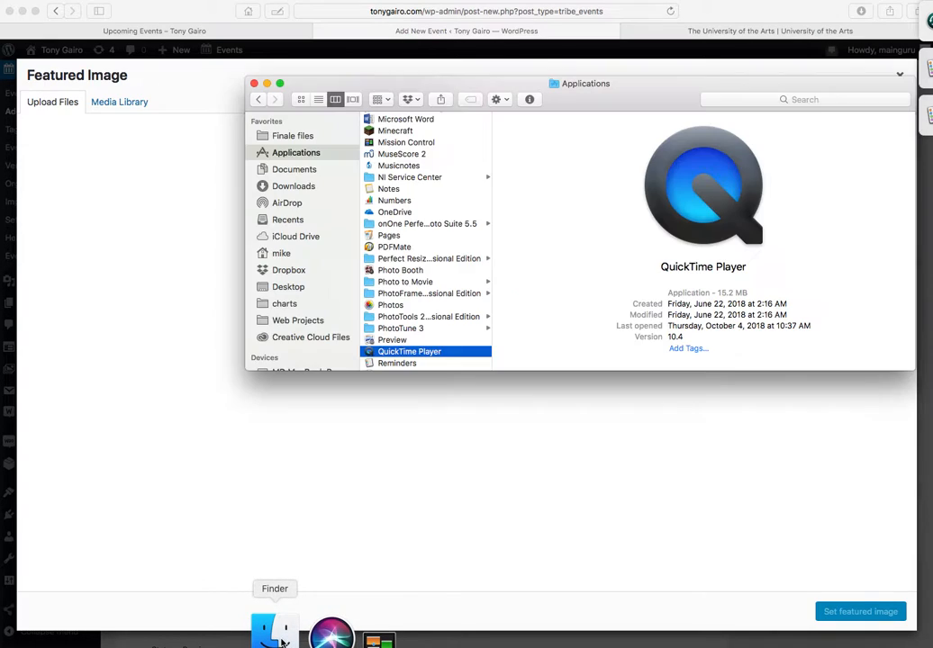
pyautogui.click(312, 321)
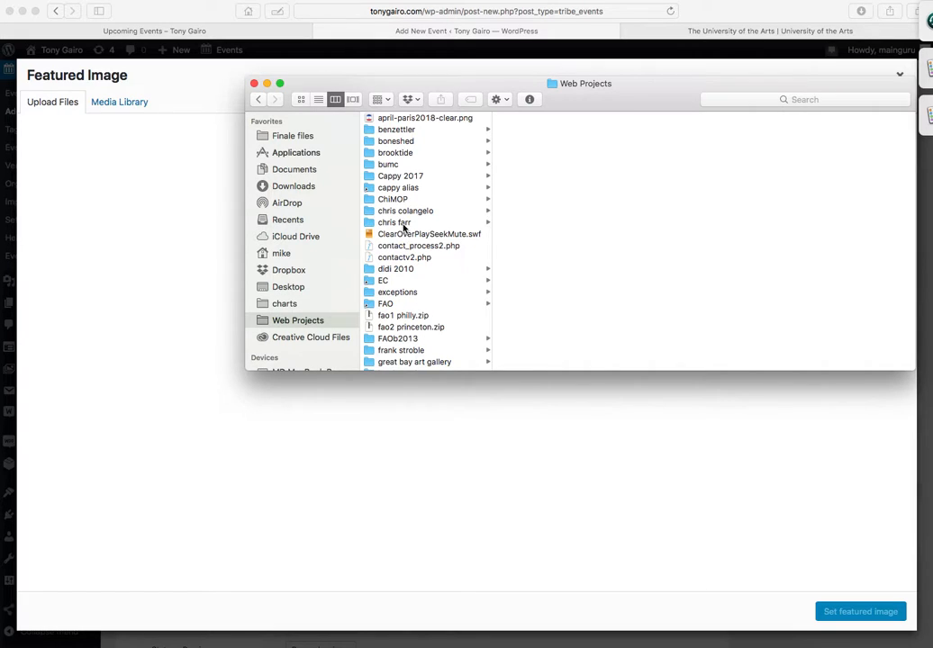
pyautogui.click(402, 223)
pyautogui.click(527, 164)
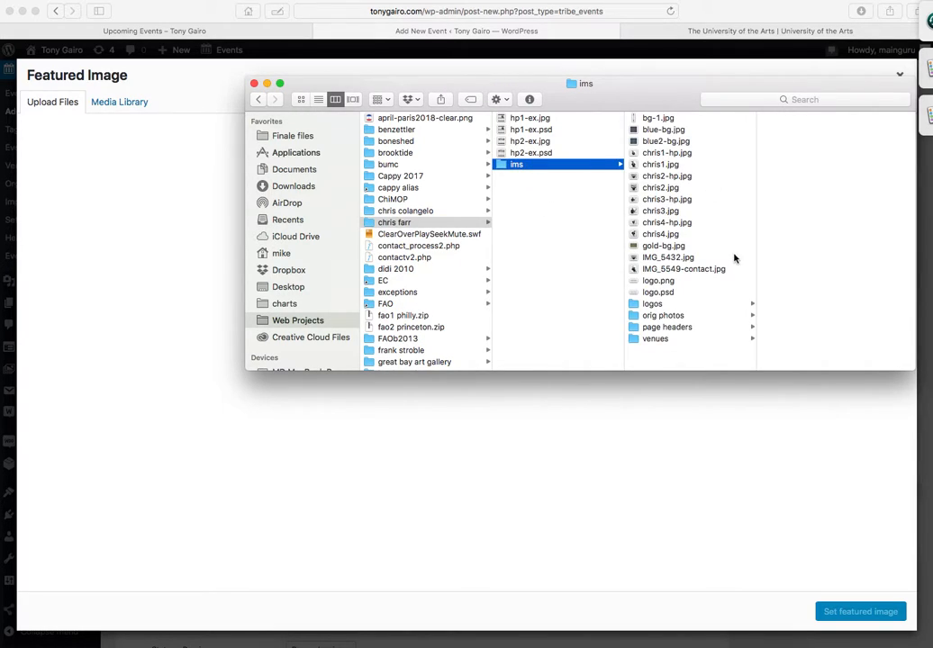
pyautogui.click(656, 339)
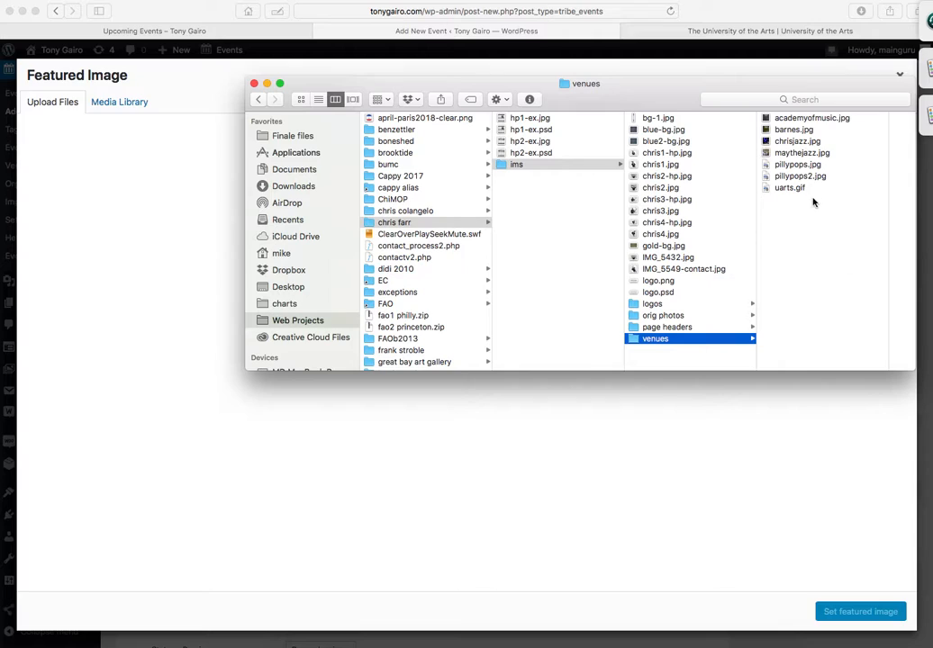
pyautogui.click(748, 187)
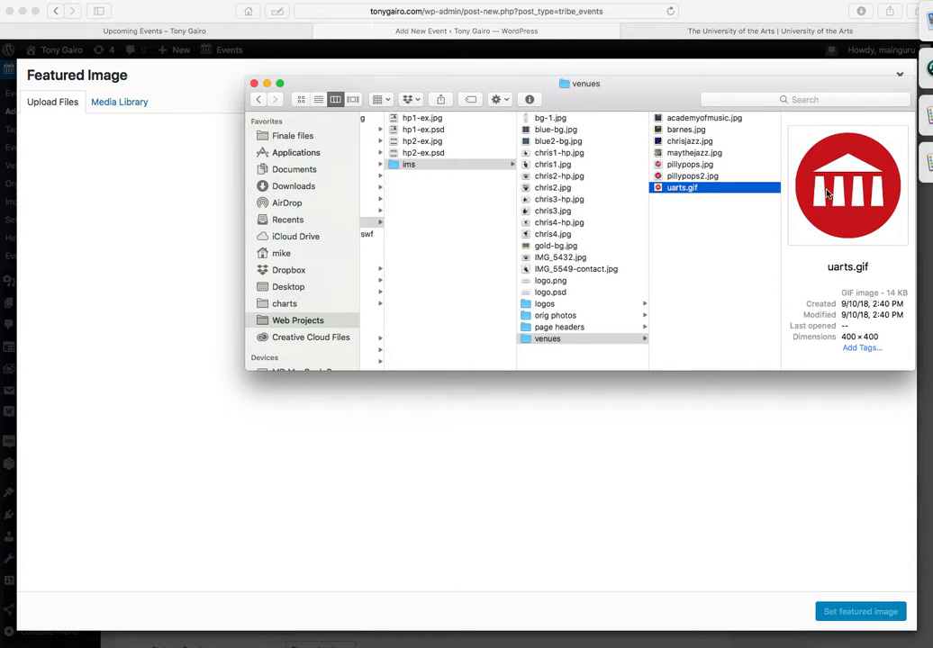
pyautogui.moveTo(658, 86); pyautogui.dragTo(512, 283)
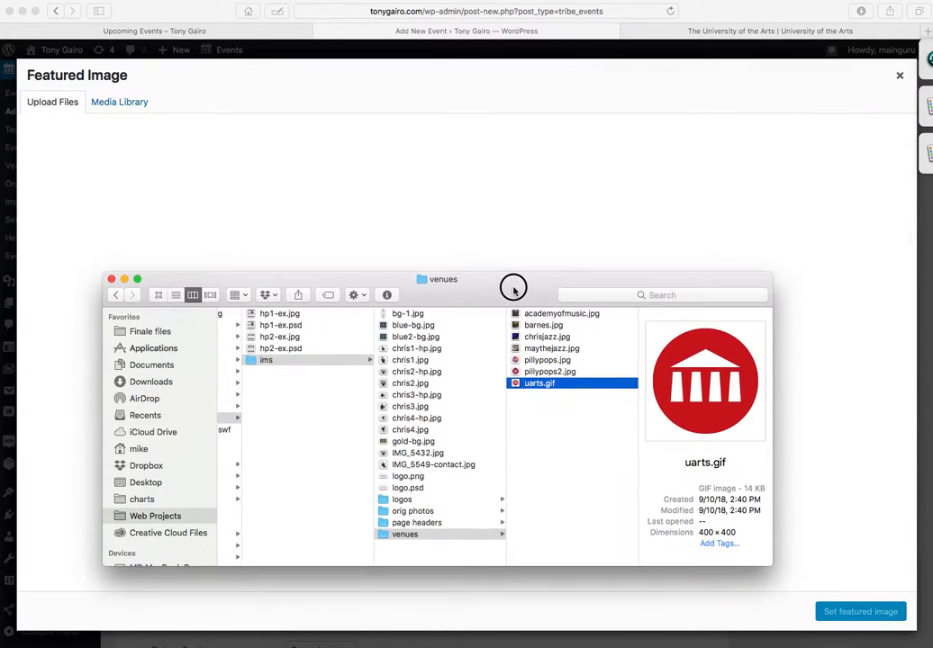
pyautogui.moveTo(738, 389); pyautogui.dragTo(698, 338)
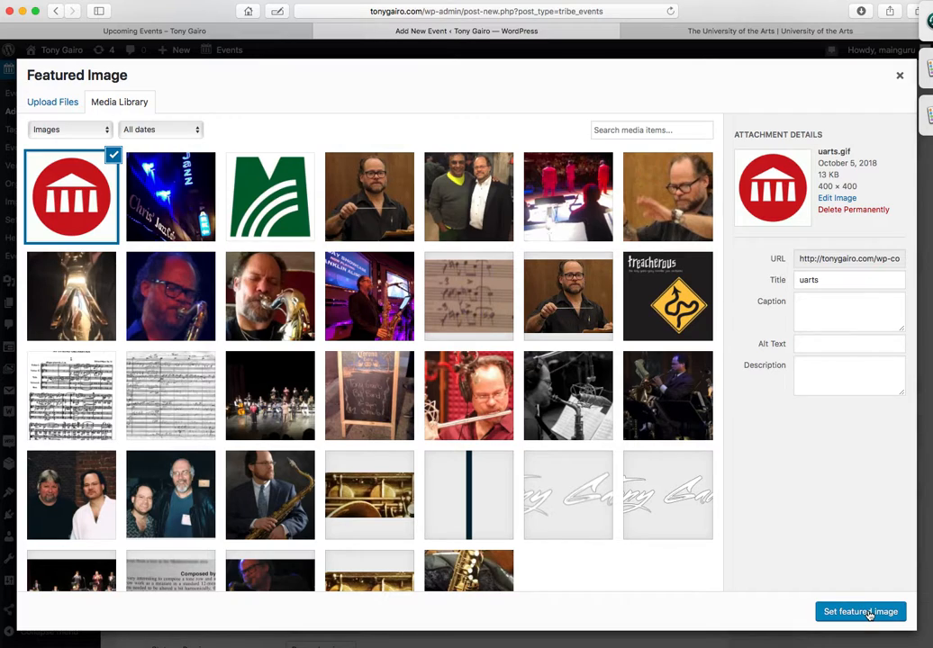
# Step: Set the uploaded uarts.gif as the new event's featured image
pyautogui.click(867, 612)
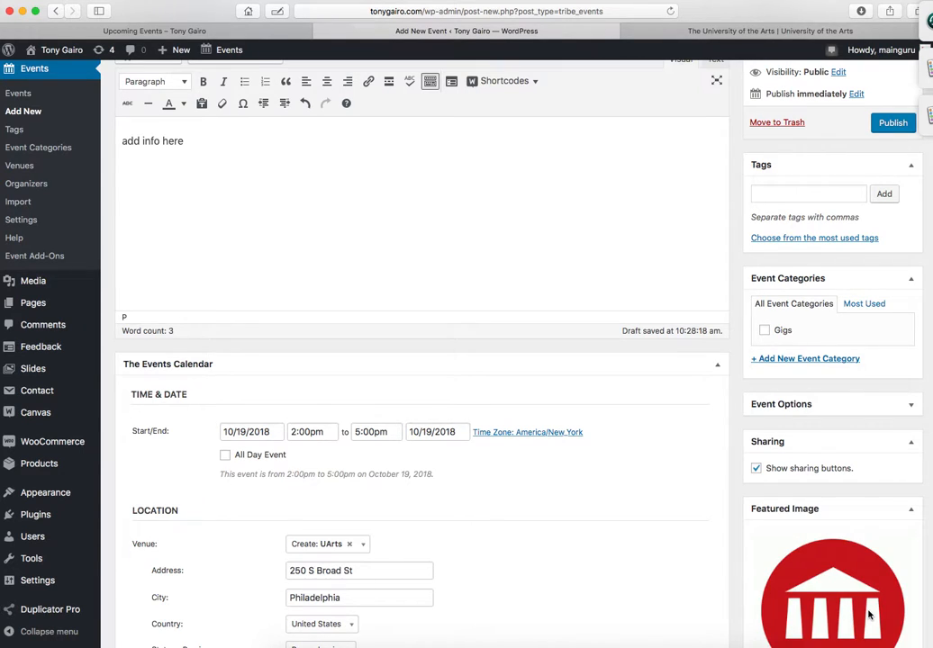
pyautogui.scroll(-4, 851, 586)
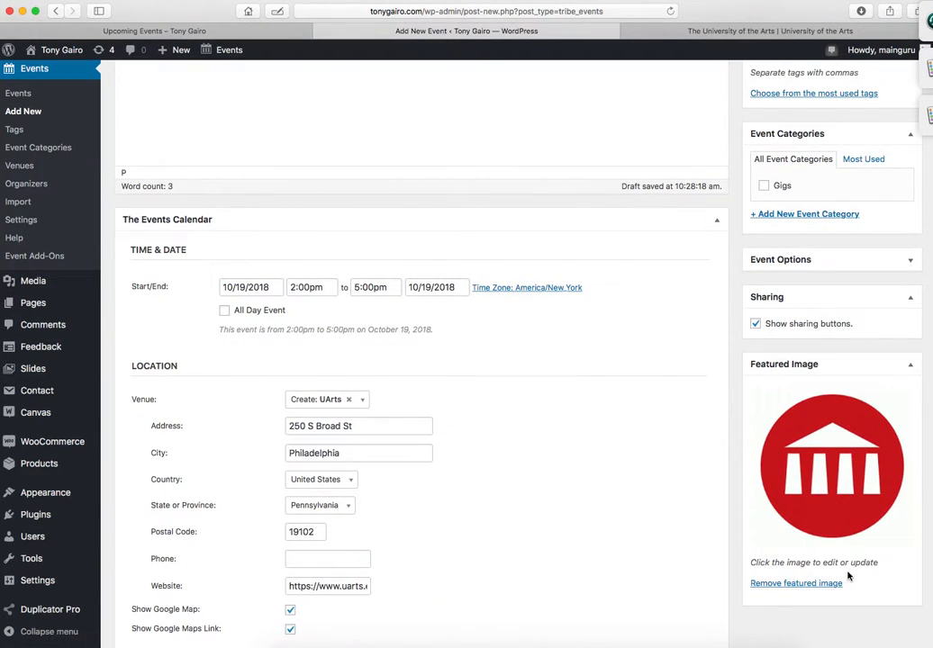
pyautogui.scroll(1, 851, 574)
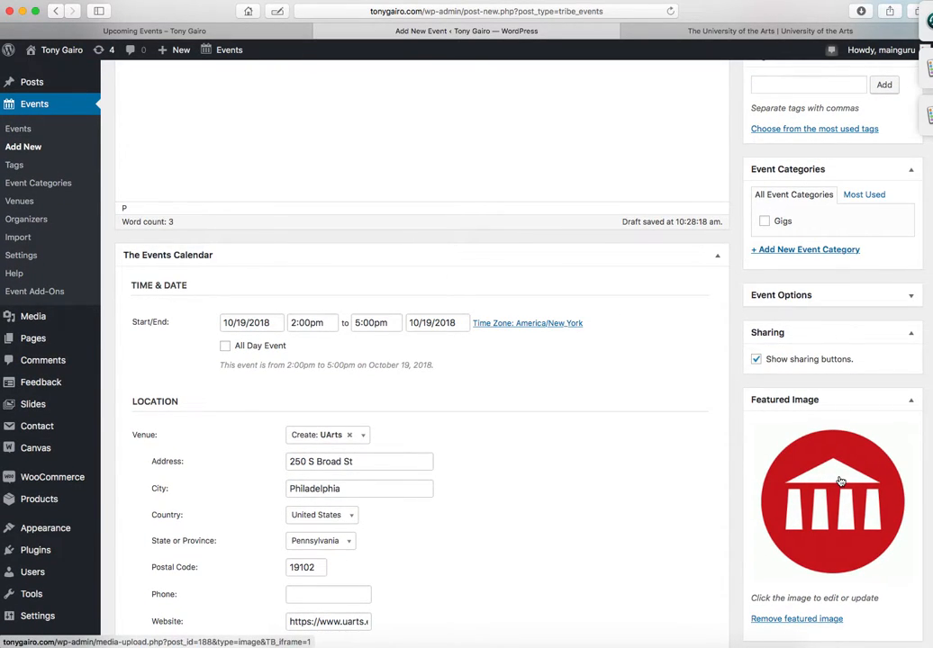
# Step: Remove the event's featured image and look at uploading a replacement from the computer, leaving without choosing a file
pyautogui.click(804, 619)
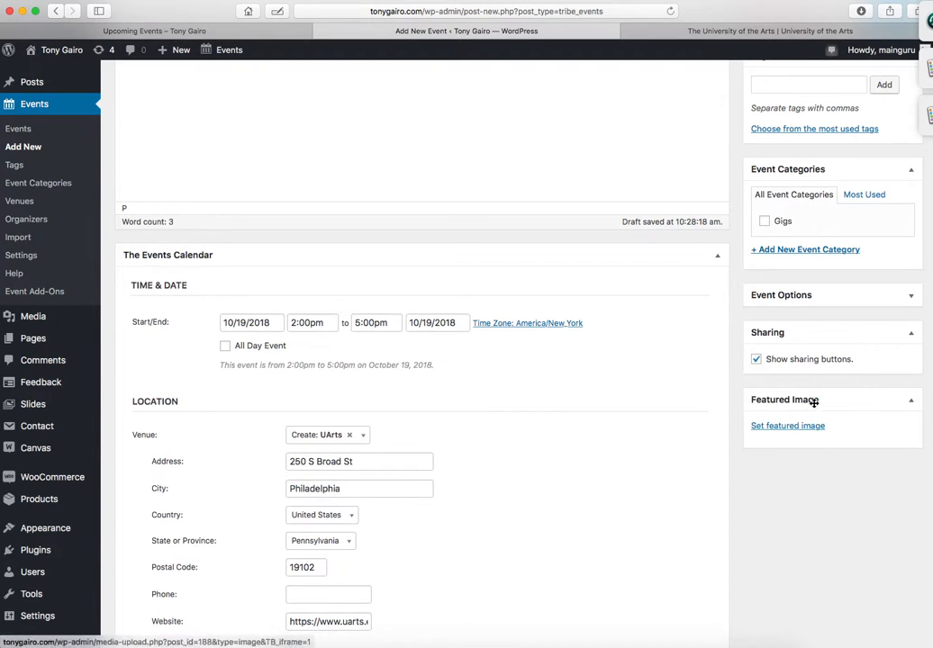
pyautogui.click(803, 430)
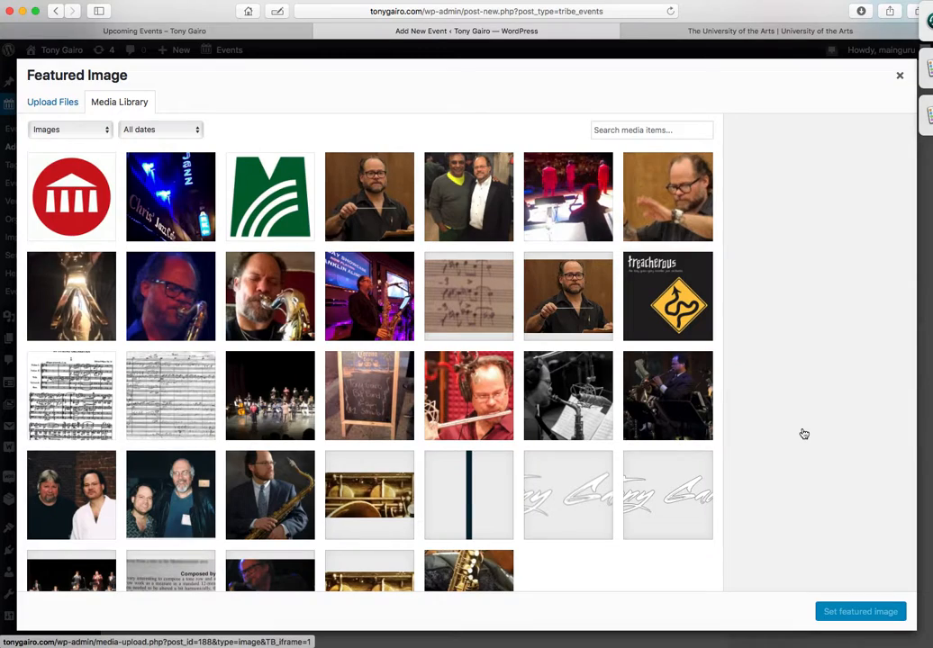
pyautogui.click(56, 102)
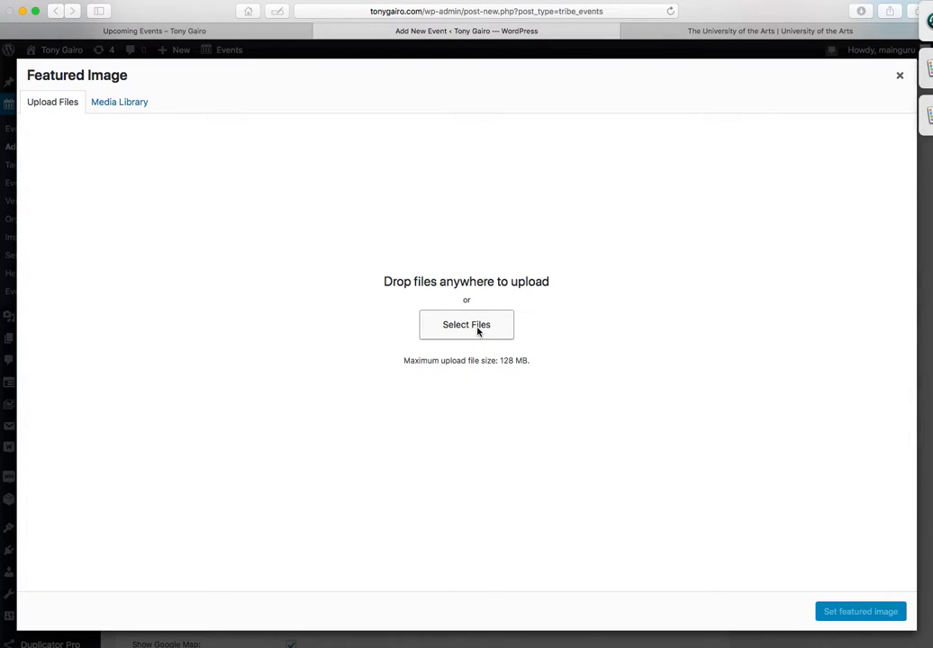
pyautogui.click(477, 331)
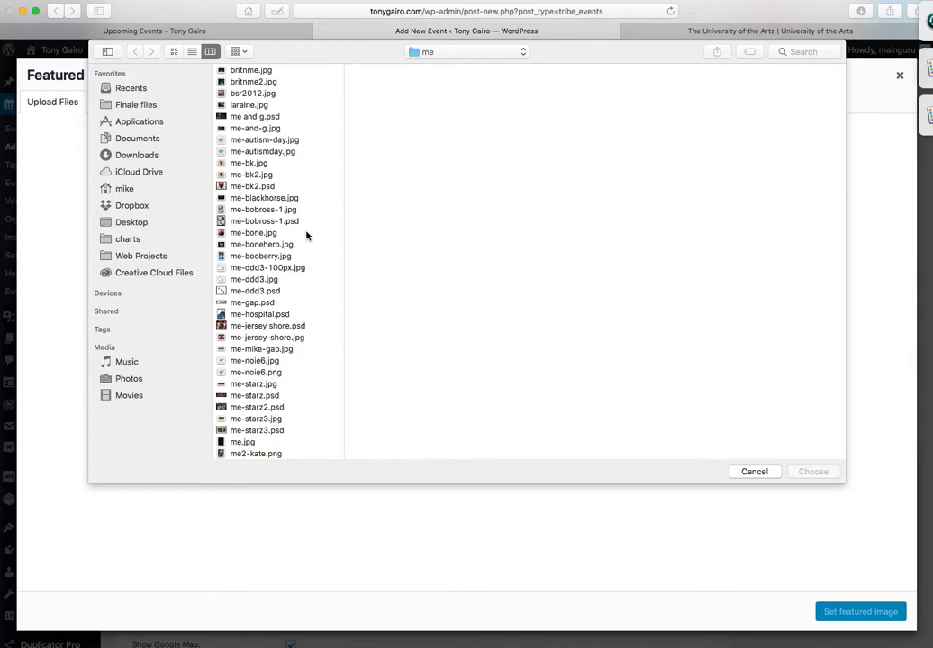
pyautogui.click(756, 472)
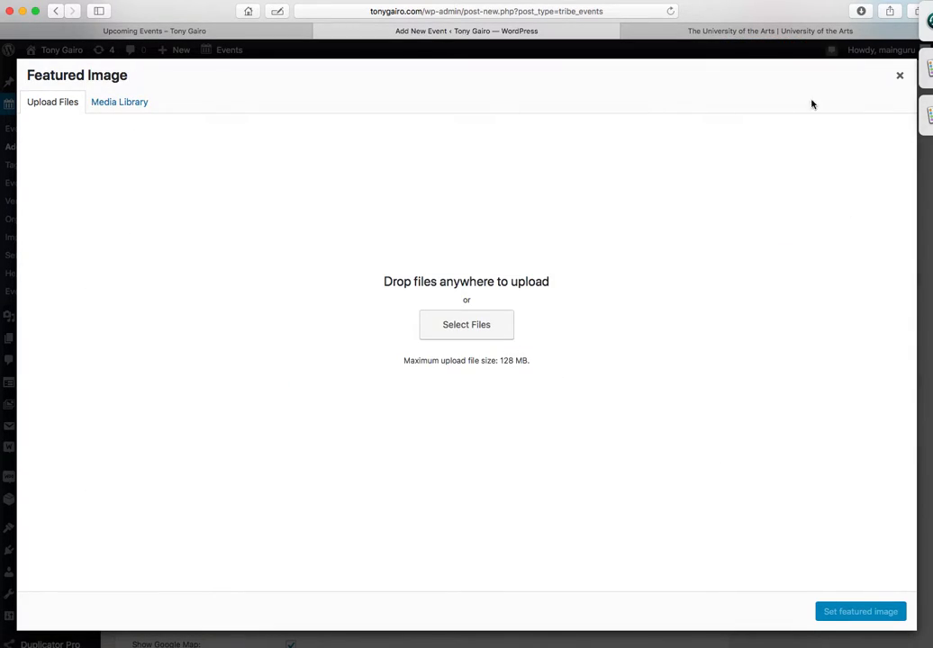
pyautogui.click(902, 77)
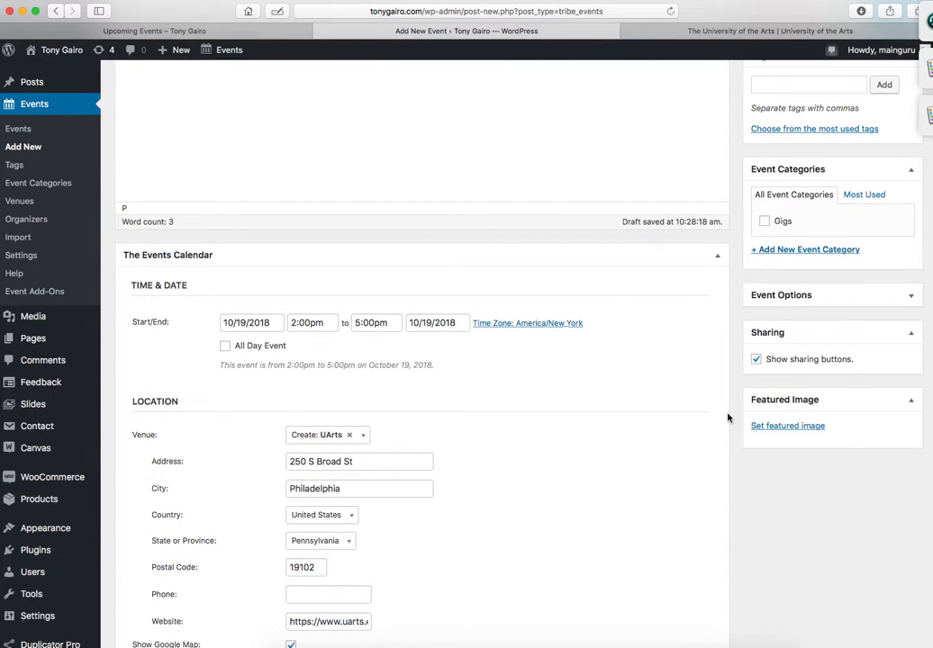
pyautogui.scroll(5, 446, 354)
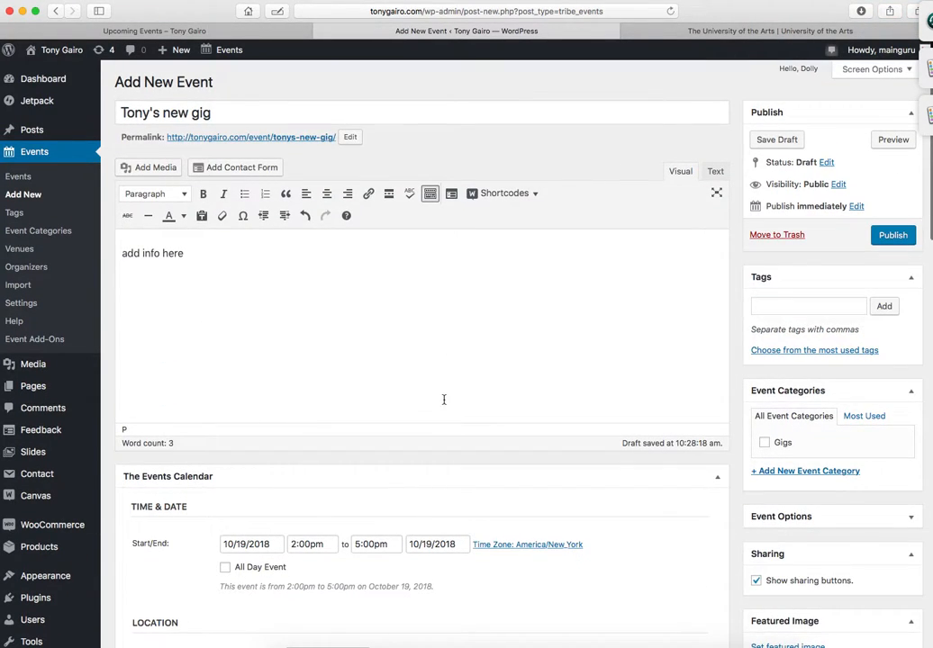
# Step: Choose uarts.gif from the existing media library images and set it as the event's featured image
pyautogui.scroll(-3, 444, 400)
pyautogui.click(816, 442)
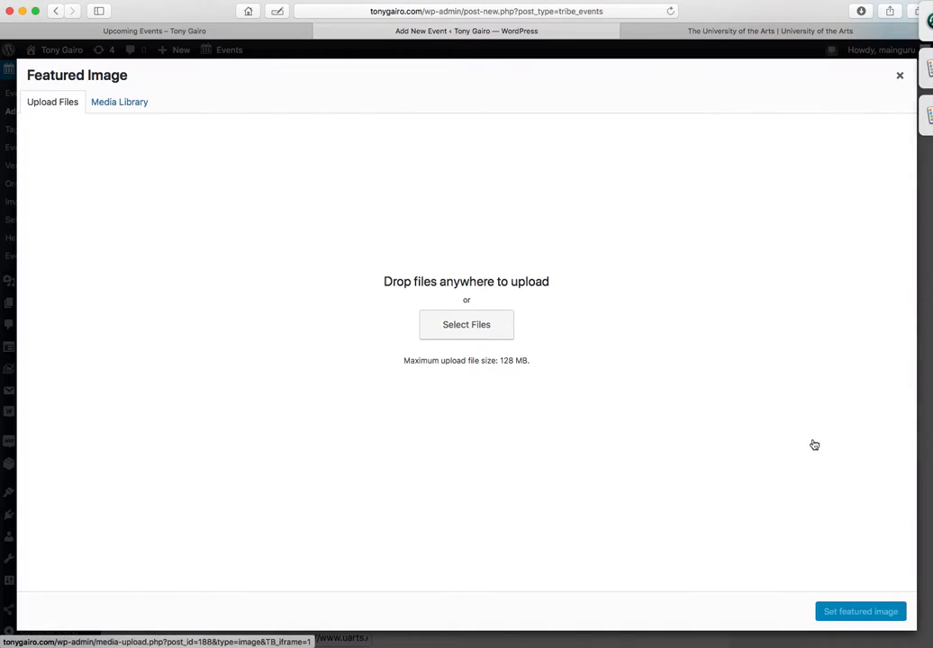
pyautogui.click(127, 102)
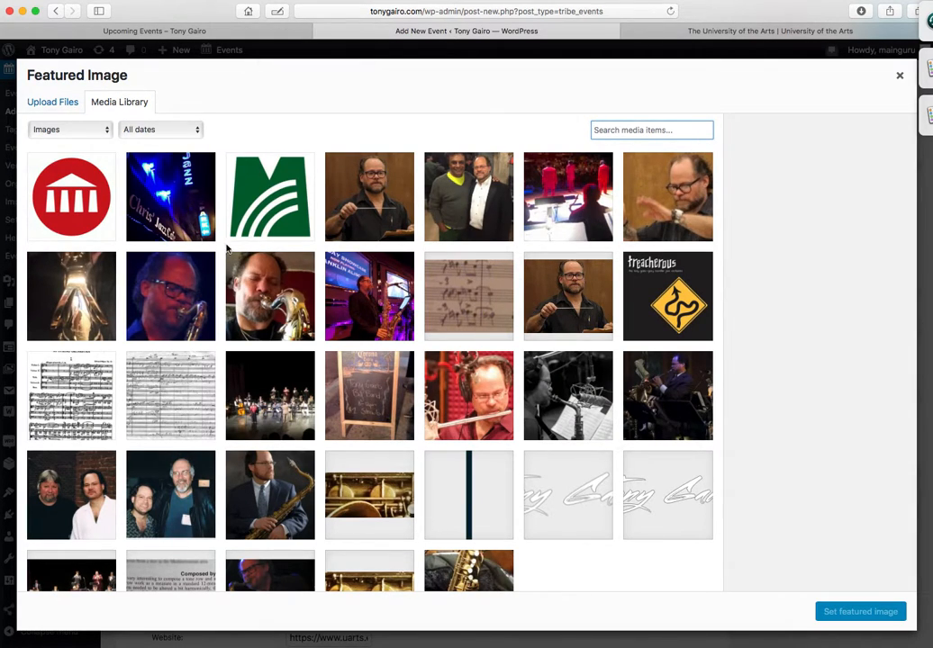
pyautogui.click(79, 204)
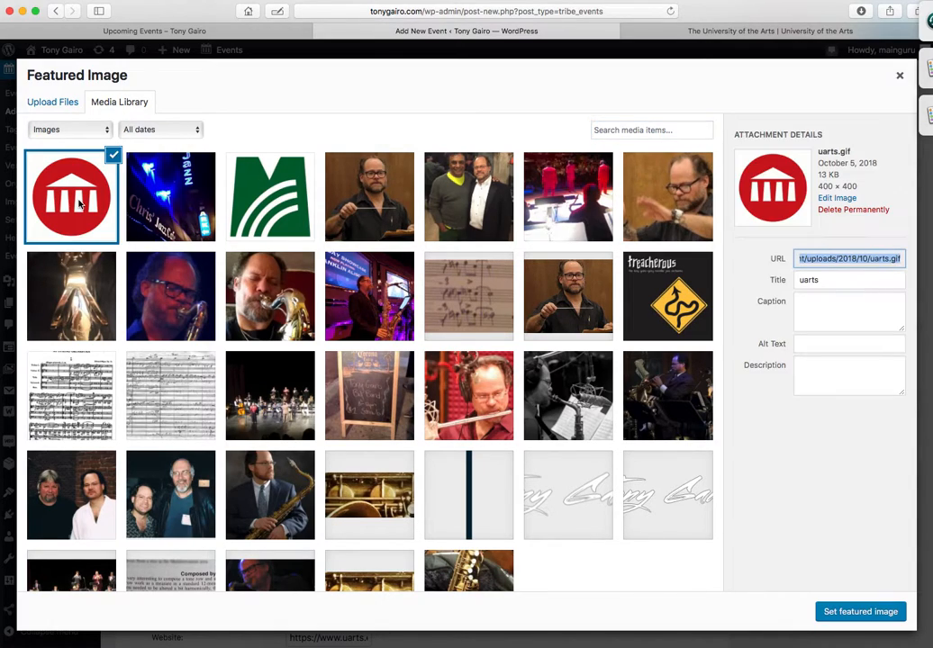
pyautogui.click(864, 614)
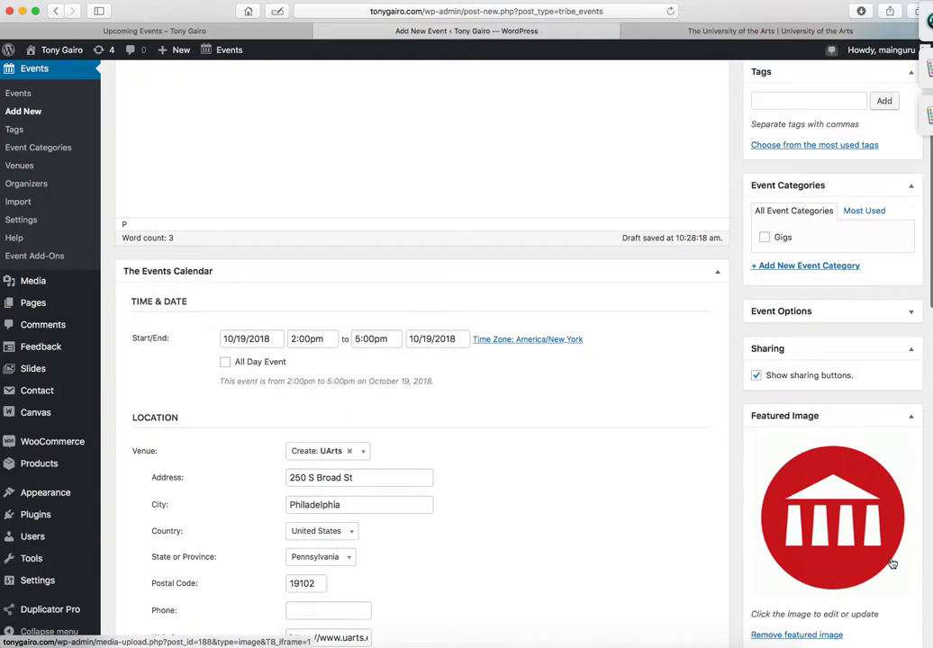
# Step: Assign the event to the Gigs category and publish it
pyautogui.scroll(3, 891, 564)
pyautogui.click(764, 291)
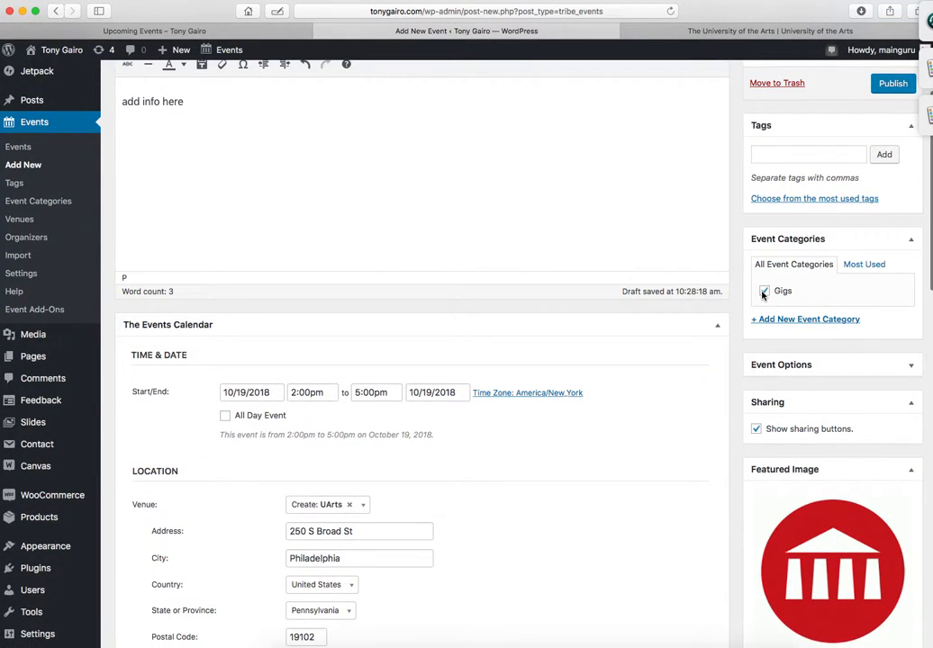
pyautogui.scroll(5, 763, 293)
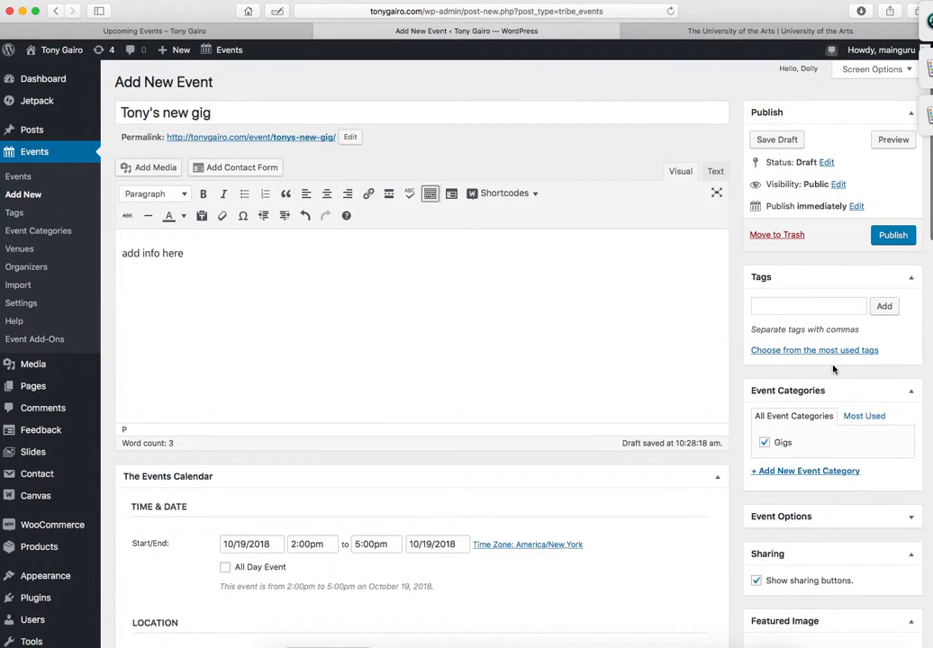
pyautogui.click(900, 237)
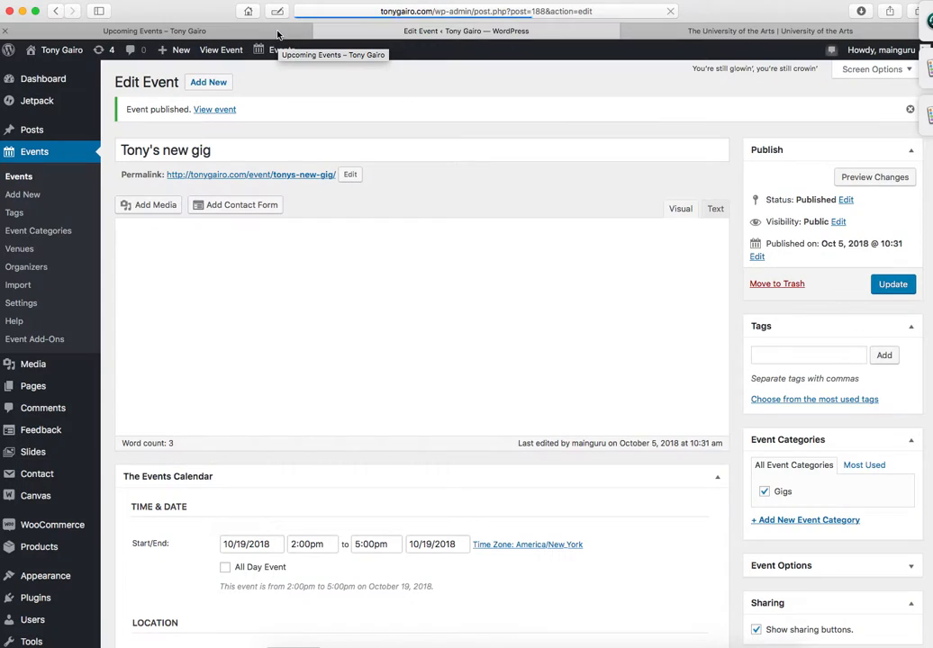
# Step: Reload the site's Performance Dates page and examine how the new event is listed among the gigs
pyautogui.click(278, 32)
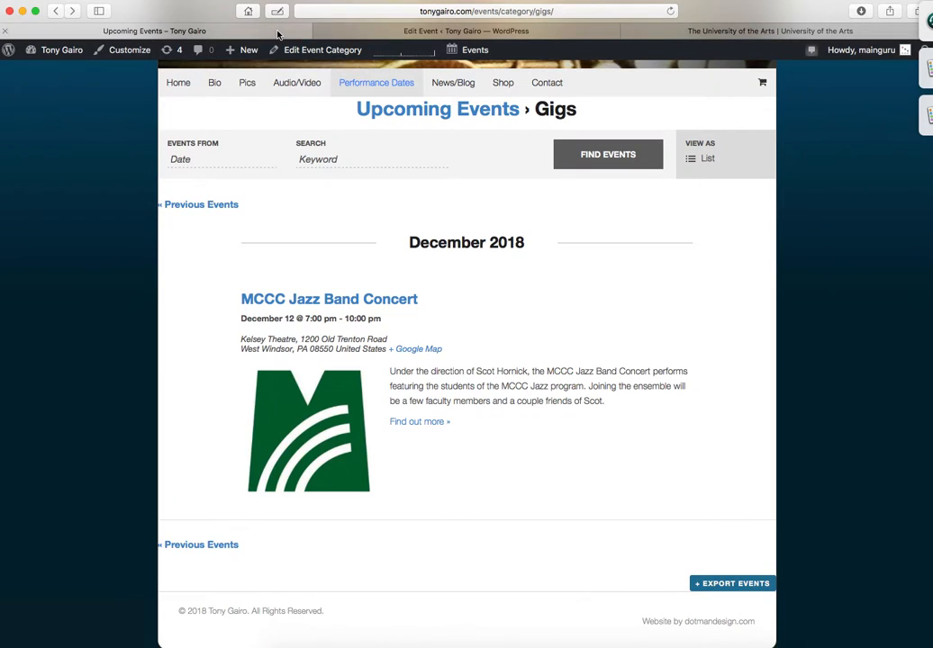
pyautogui.scroll(2, 455, 120)
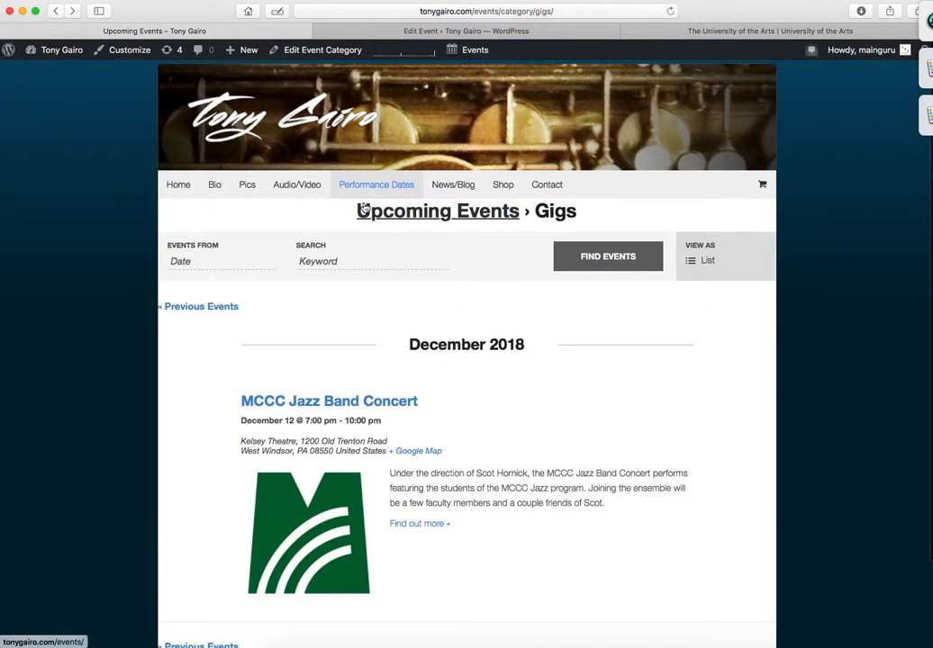
pyautogui.click(377, 185)
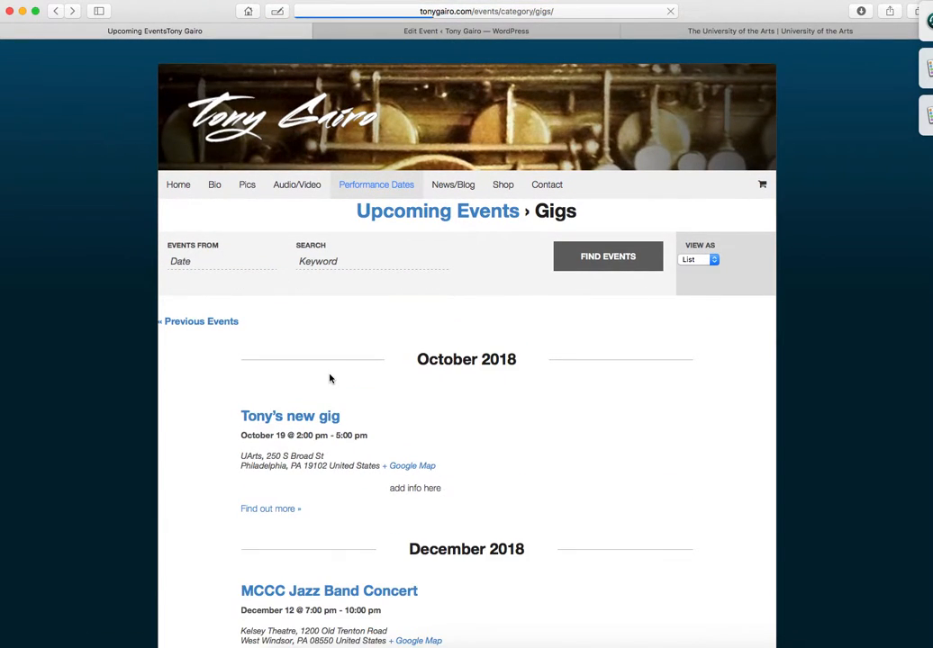
pyautogui.scroll(-5, 366, 396)
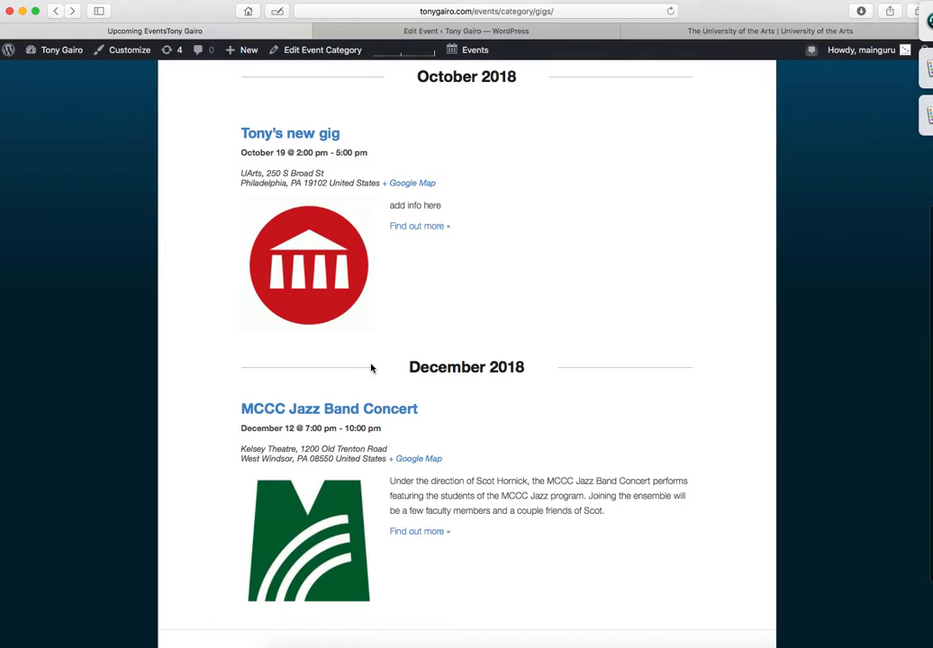
pyautogui.scroll(-2, 326, 322)
pyautogui.scroll(2, 326, 321)
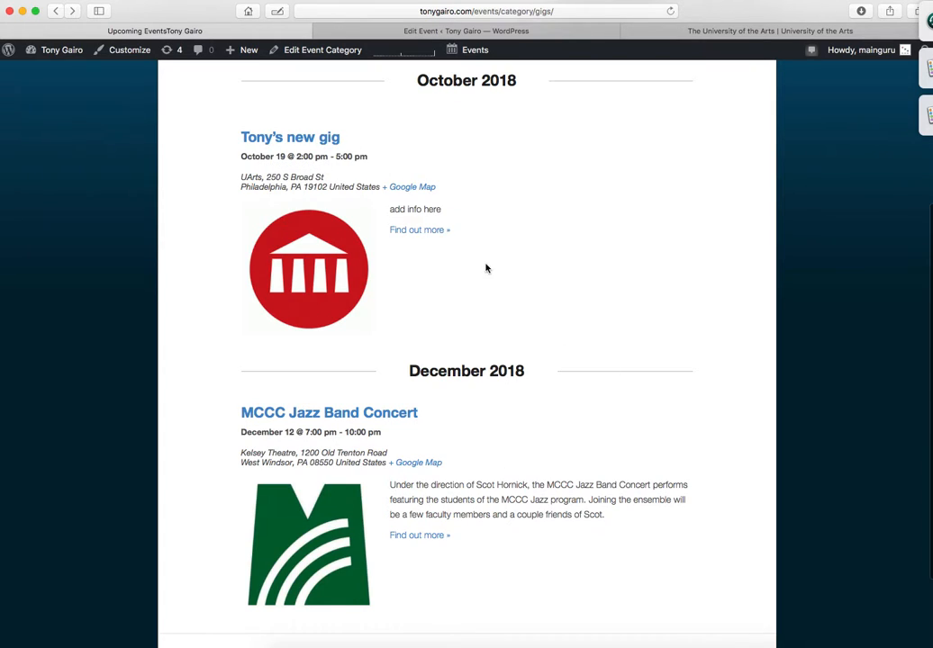
# Step: Open the new event's own page from the listing and review its image, description, details and venue
pyautogui.click(311, 261)
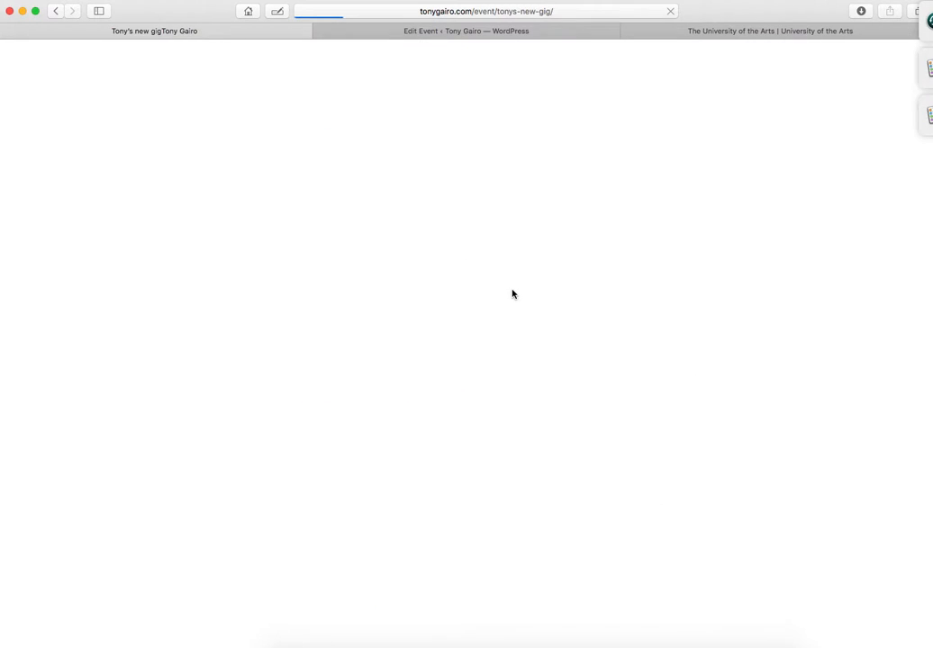
pyautogui.scroll(-5, 512, 290)
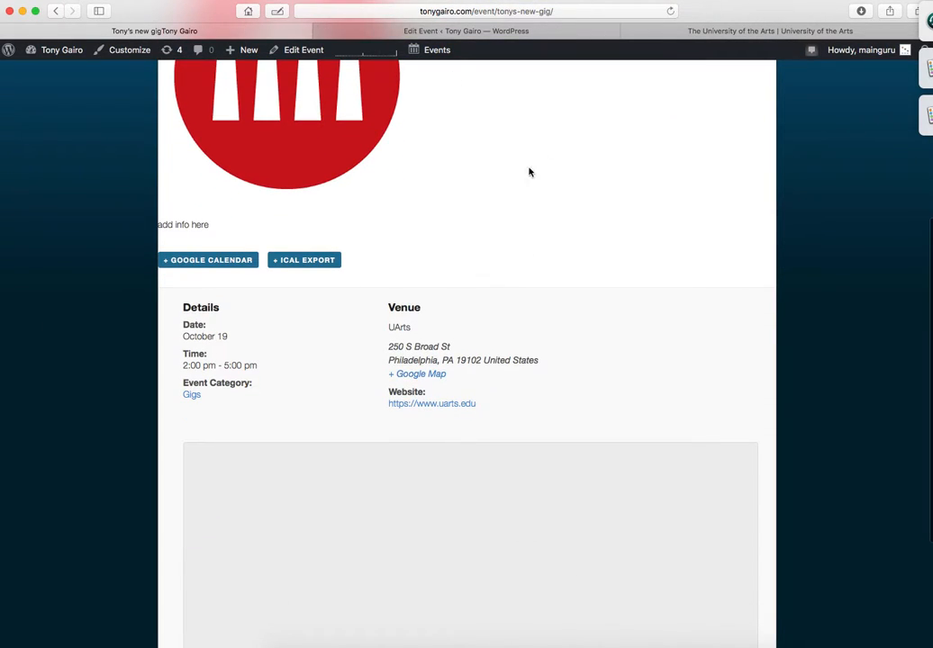
pyautogui.scroll(5, 541, 207)
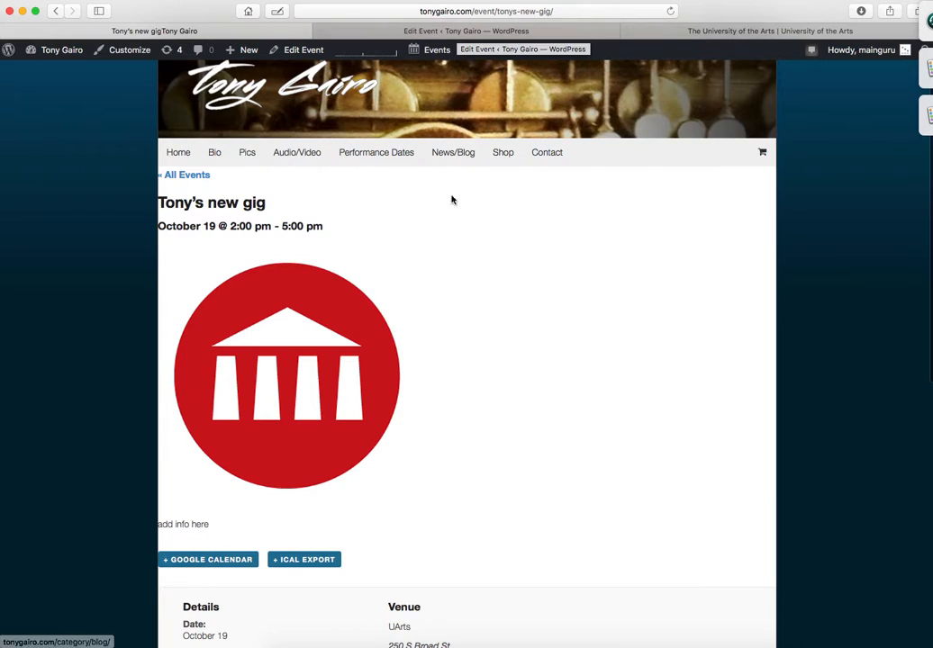
# Step: Return to editing the event and select the photo FullSizeRender-7.jpg from the media library for its description
pyautogui.click(384, 32)
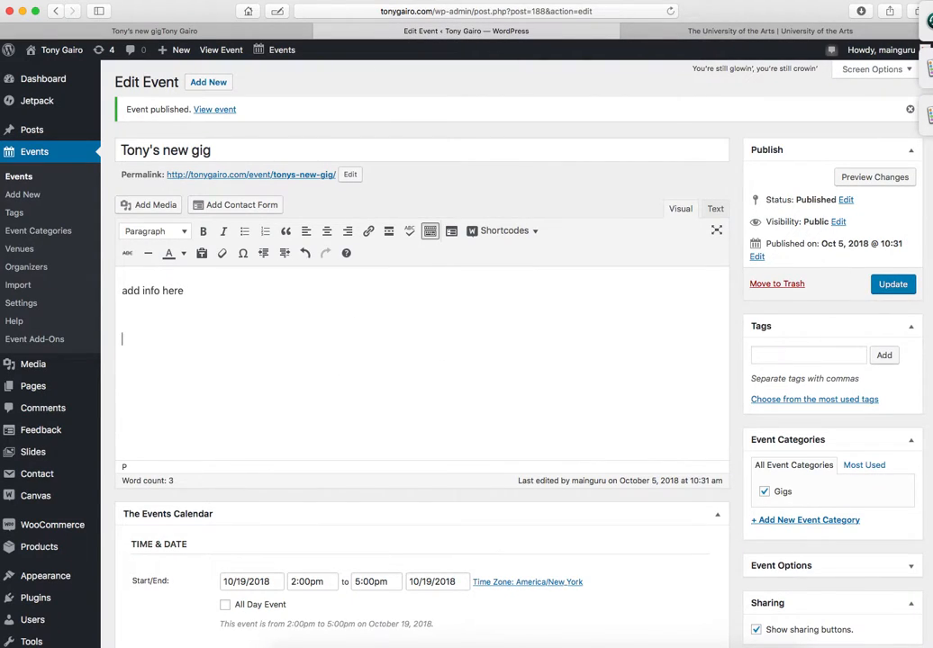
pyautogui.click(153, 206)
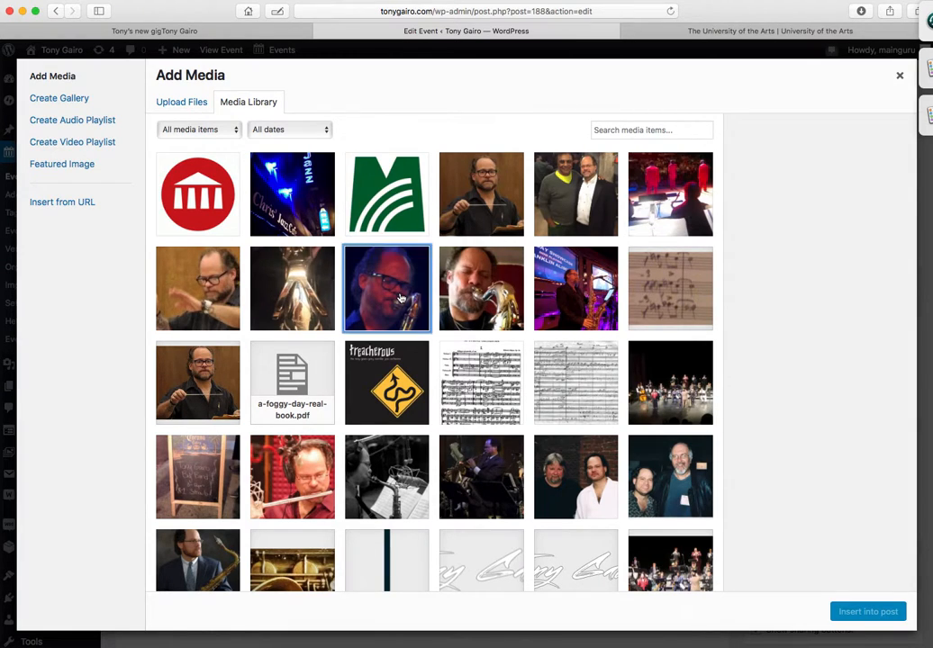
pyautogui.click(401, 298)
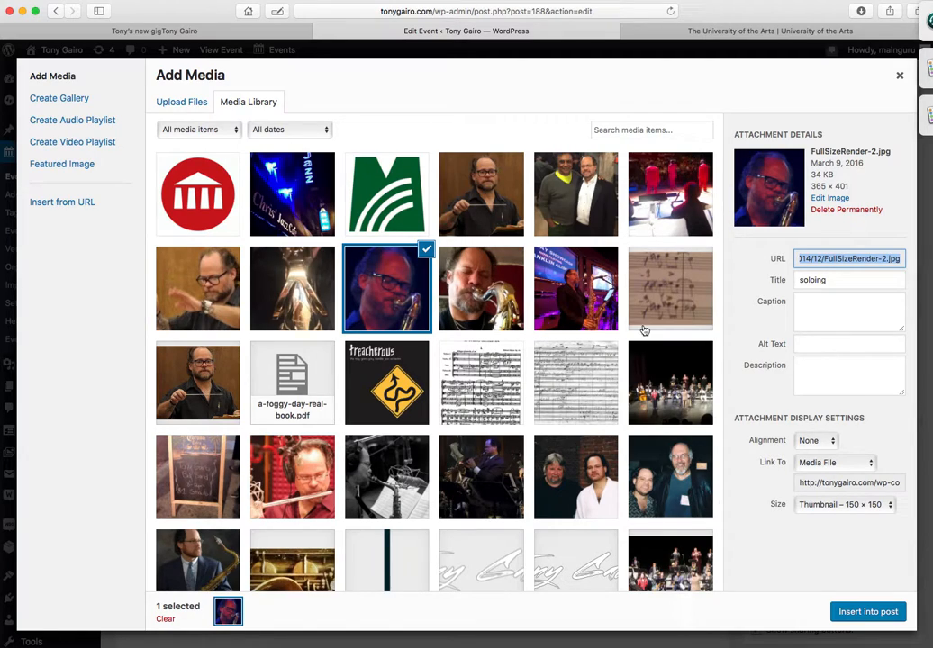
pyautogui.click(573, 186)
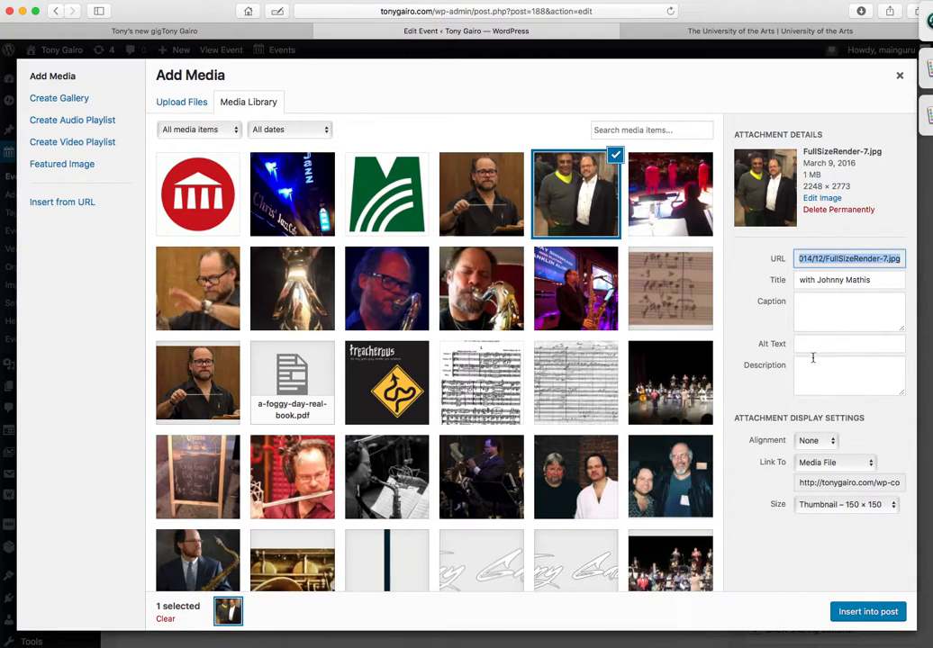
# Step: Insert the selected photo into the event description with Center alignment and Medium – 243 × 300 size
pyautogui.click(820, 440)
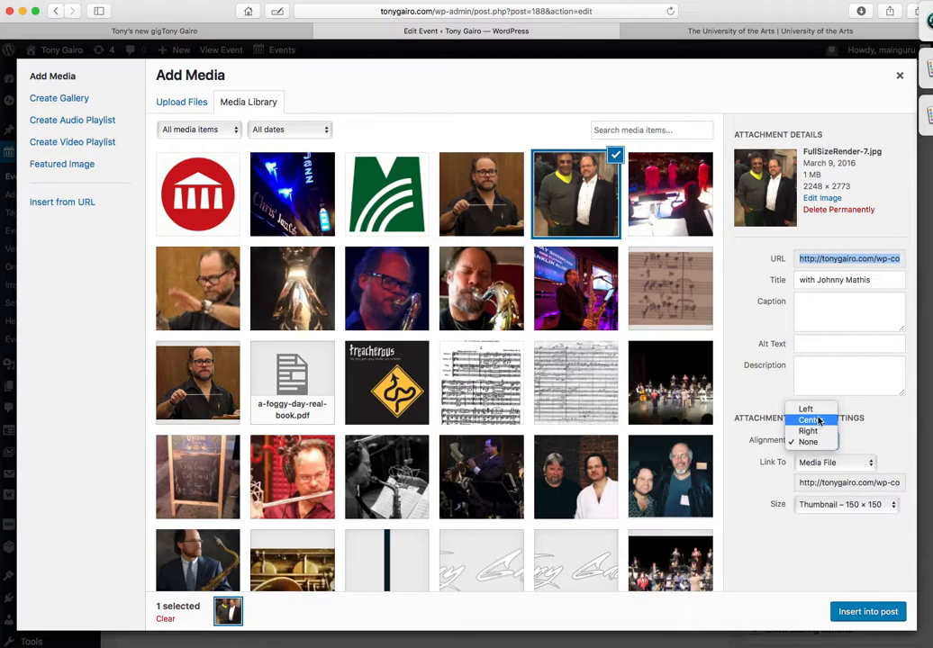
pyautogui.click(810, 418)
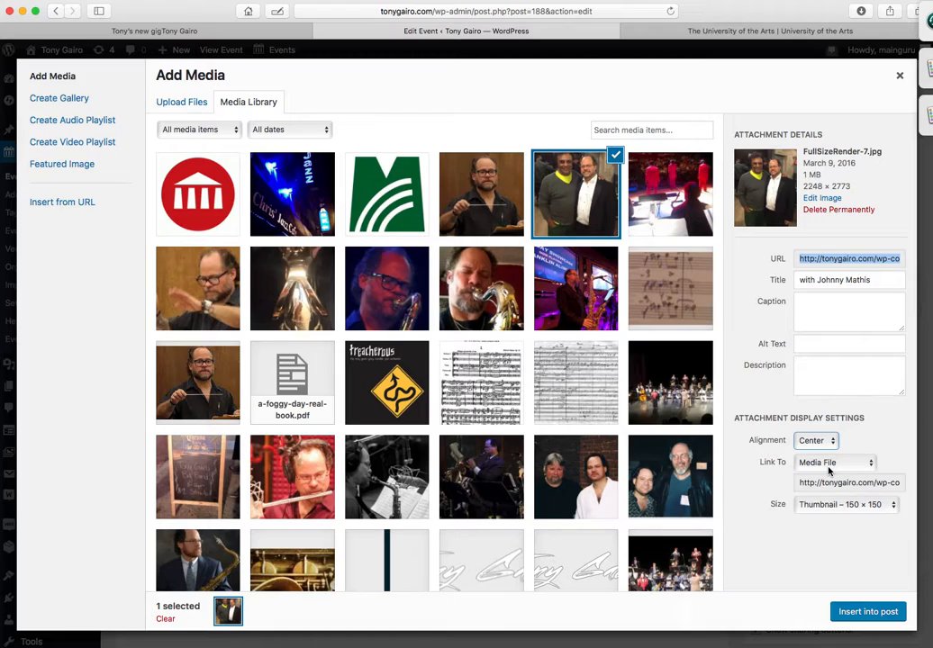
pyautogui.click(847, 506)
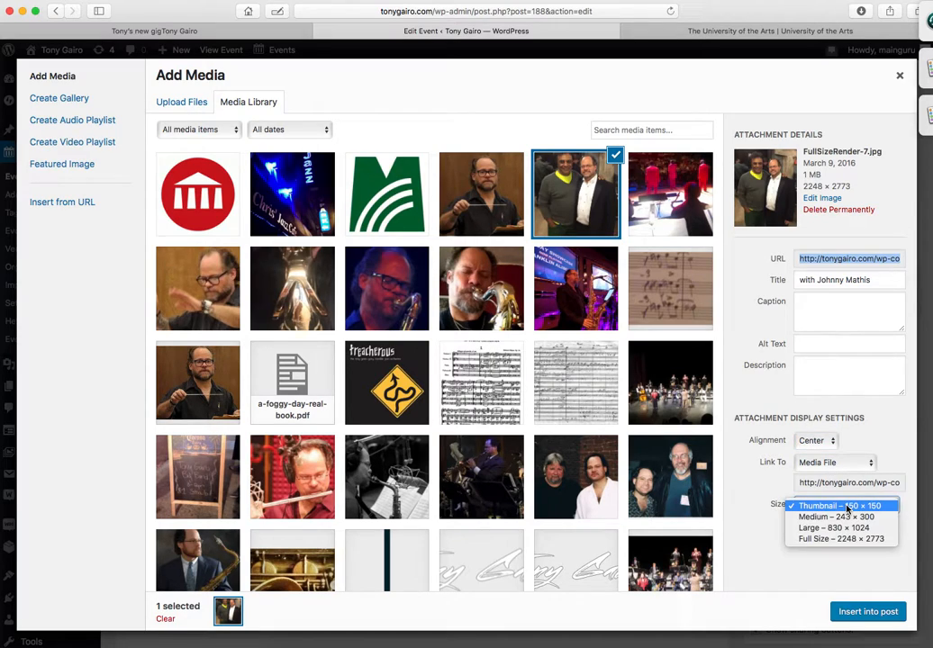
pyautogui.click(854, 516)
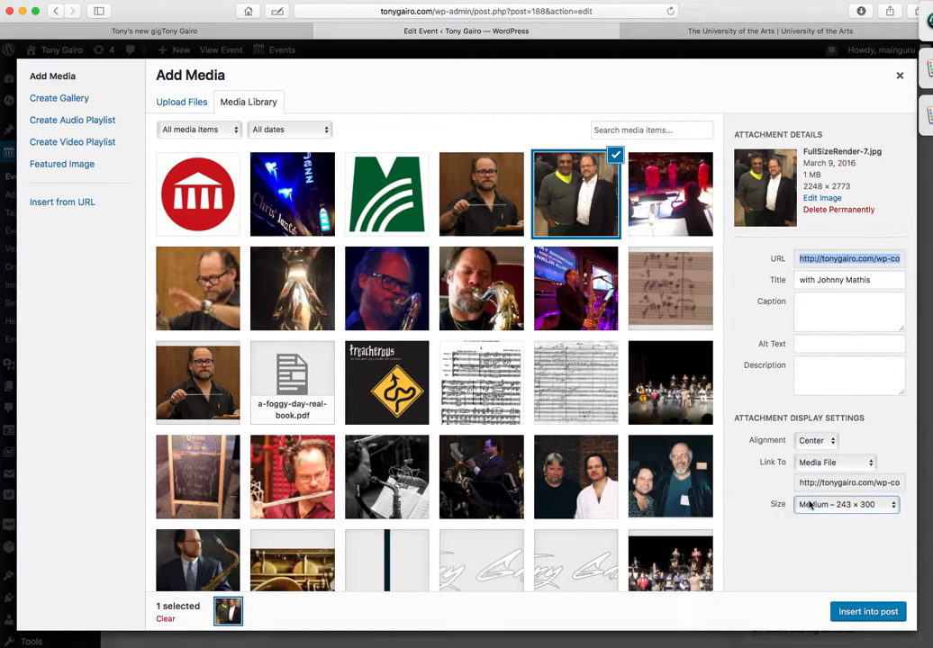
pyautogui.click(868, 614)
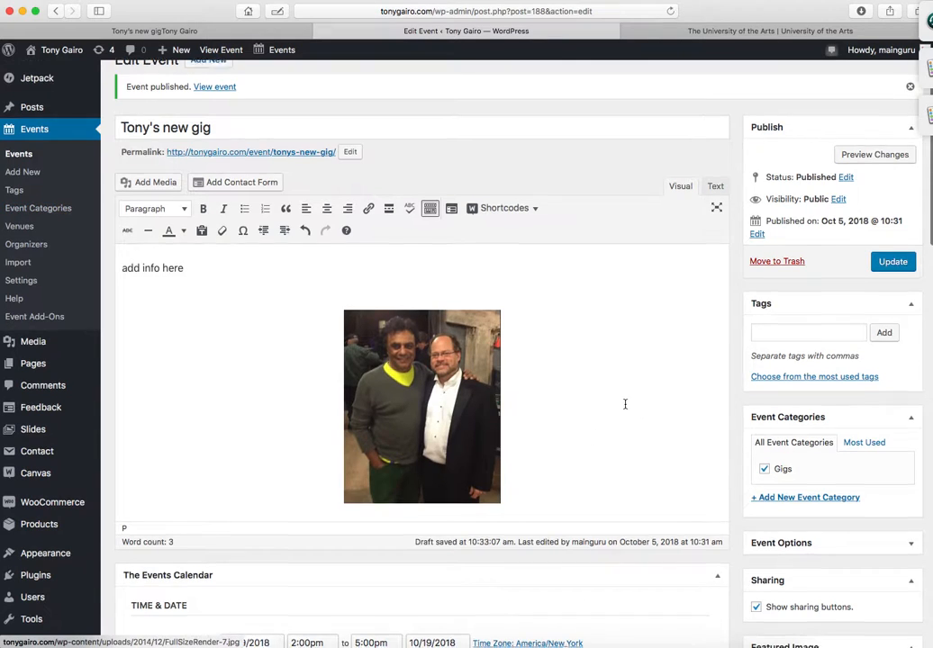
pyautogui.scroll(-3, 625, 402)
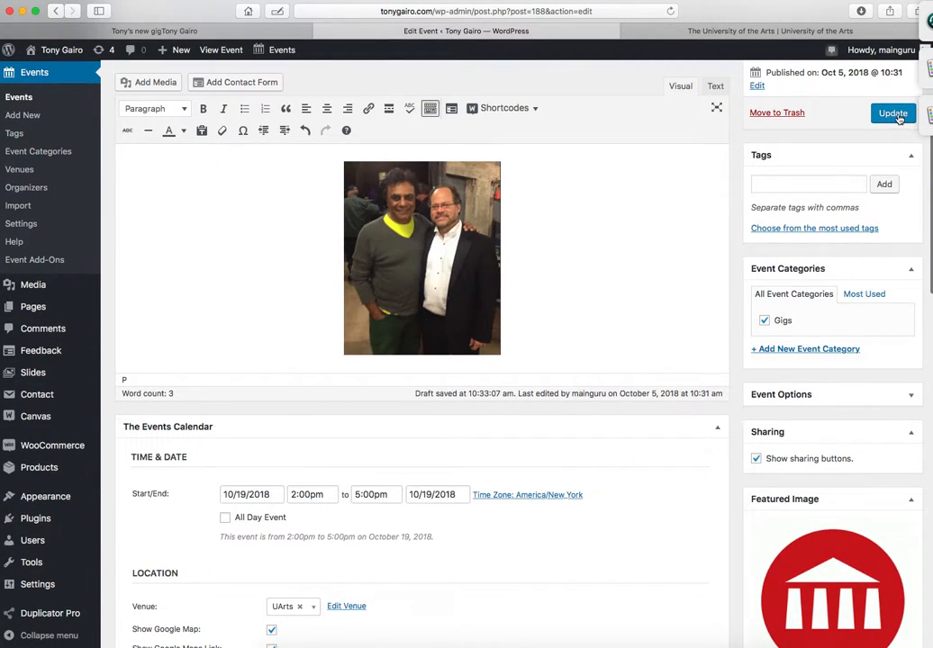
# Step: Save the updated event and reload its public page to bring up the photo in the description
pyautogui.click(890, 115)
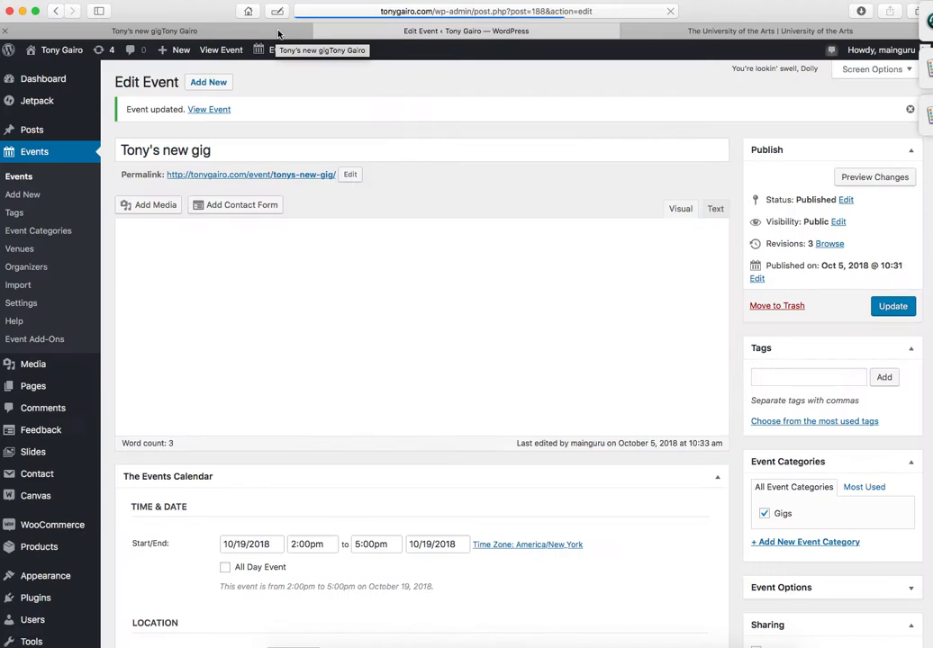
pyautogui.click(279, 30)
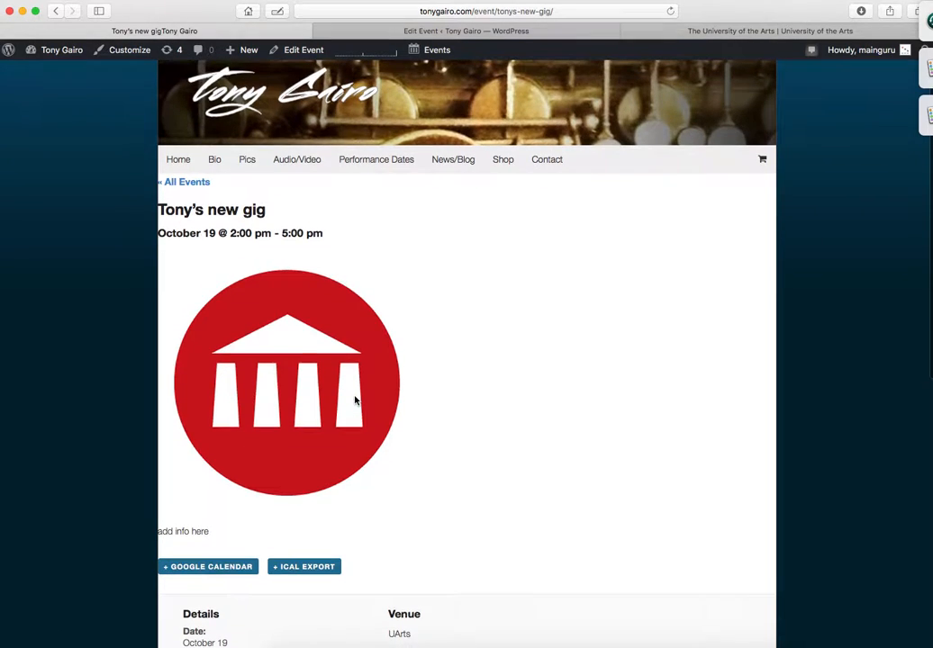
pyautogui.click(671, 12)
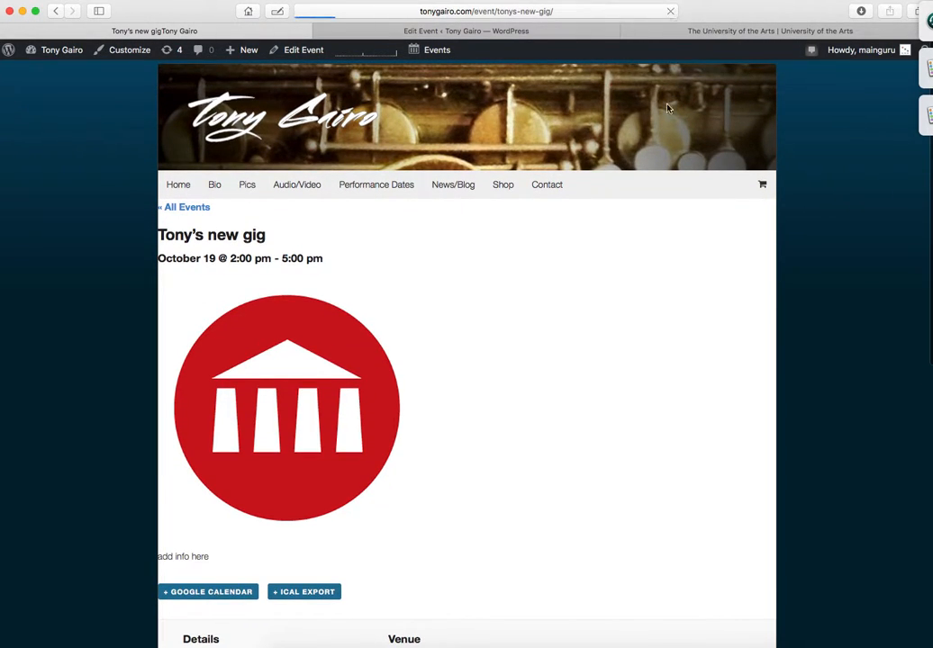
pyautogui.scroll(-3, 633, 418)
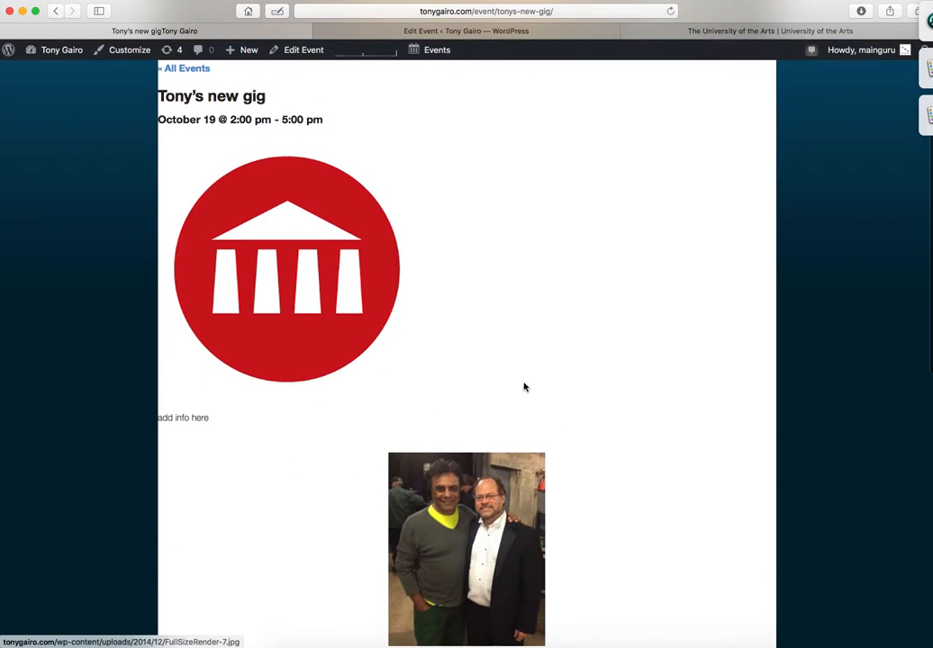
# Step: Review the event page's images, details and venue, and view the description photo enlarged before closing it
pyautogui.scroll(-4, 599, 294)
pyautogui.scroll(1, 474, 282)
pyautogui.scroll(2, 473, 281)
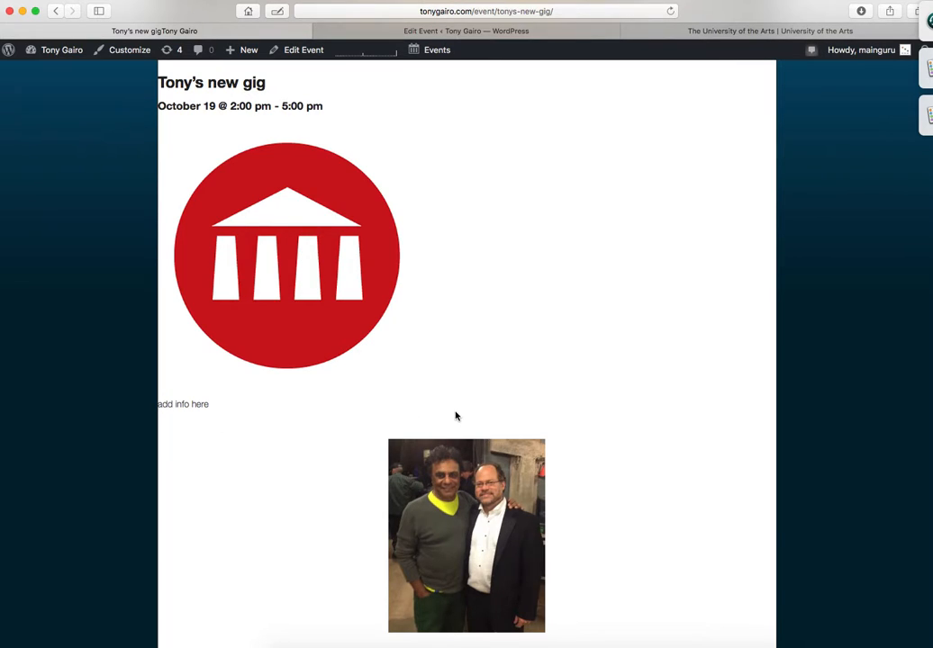
pyautogui.scroll(-5, 646, 328)
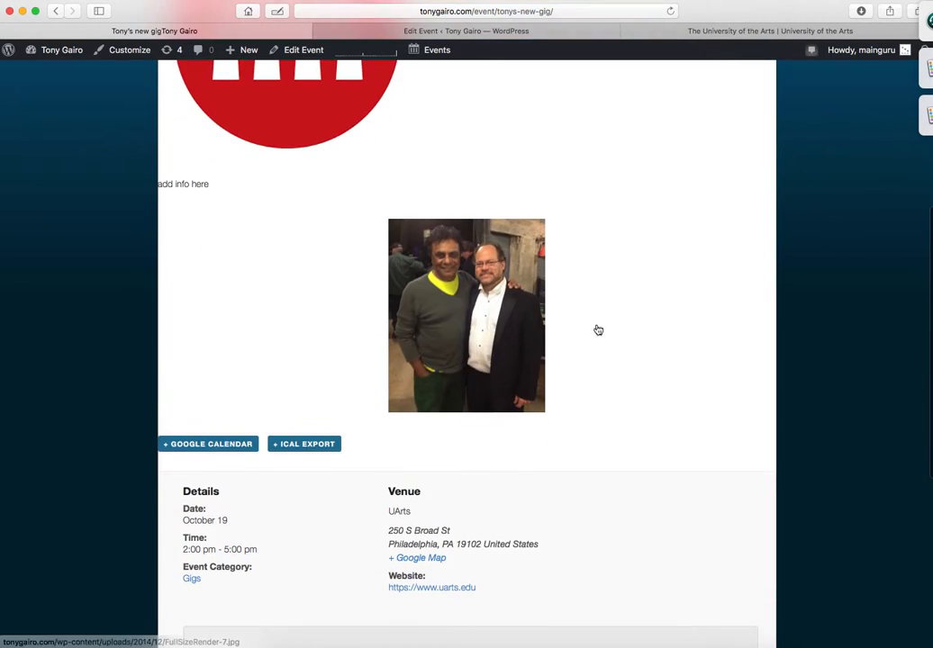
pyautogui.click(468, 307)
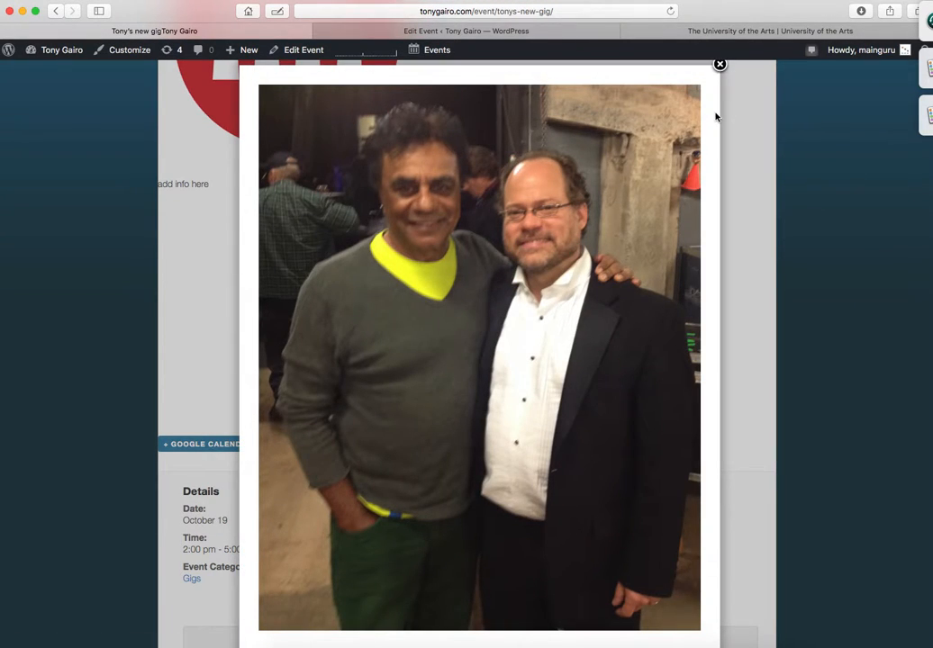
pyautogui.click(720, 65)
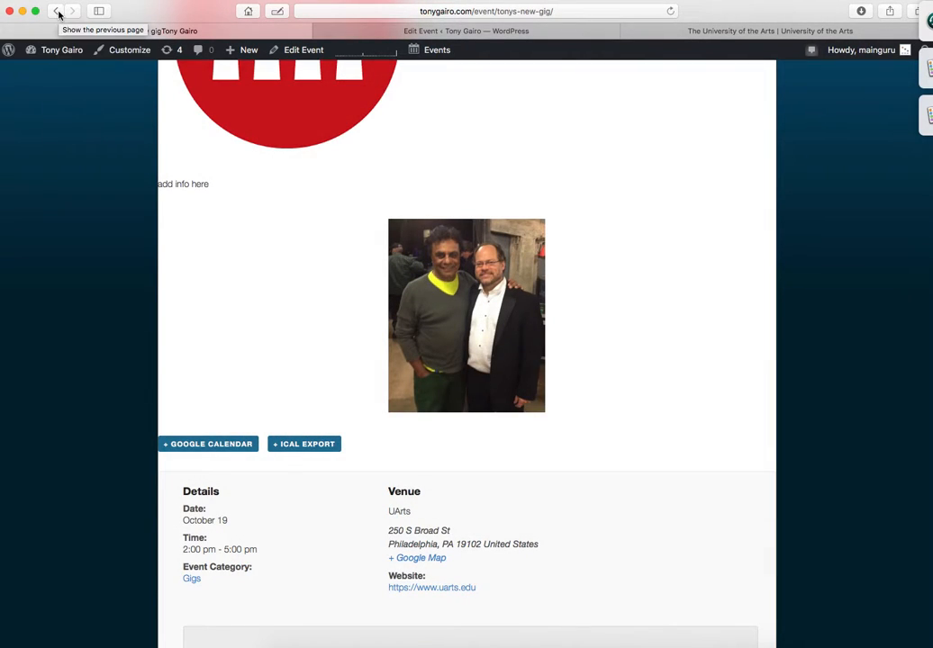
# Step: Set the description photo's Link To option to None in its image details and update the event
pyautogui.click(478, 32)
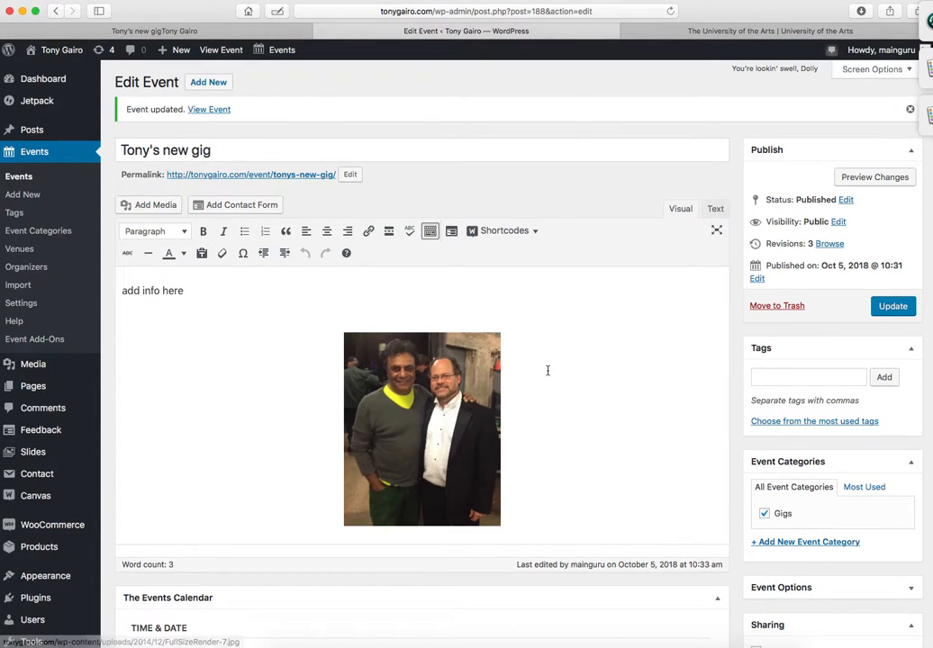
pyautogui.click(423, 402)
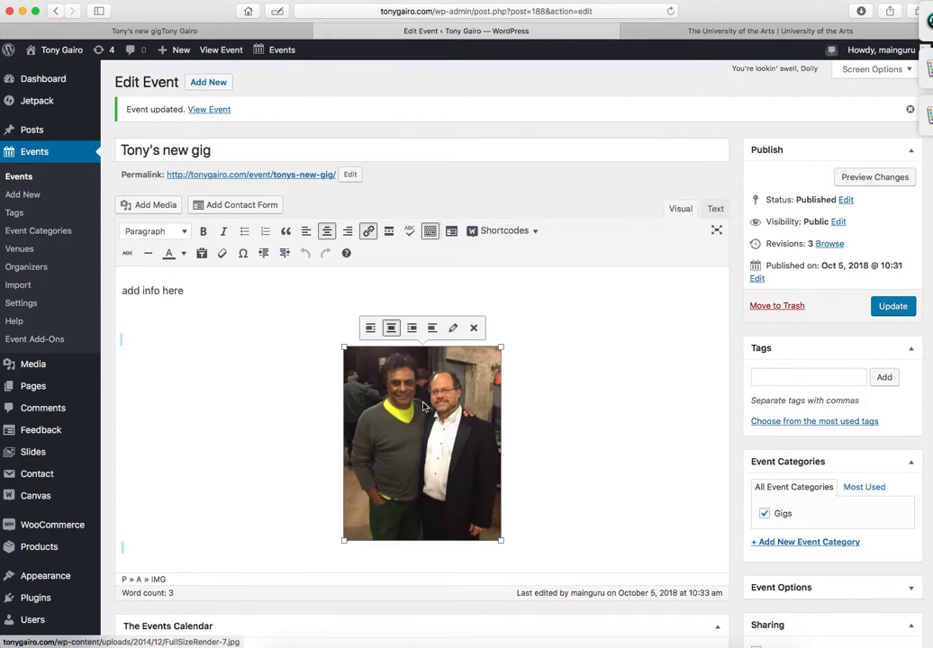
pyautogui.click(453, 329)
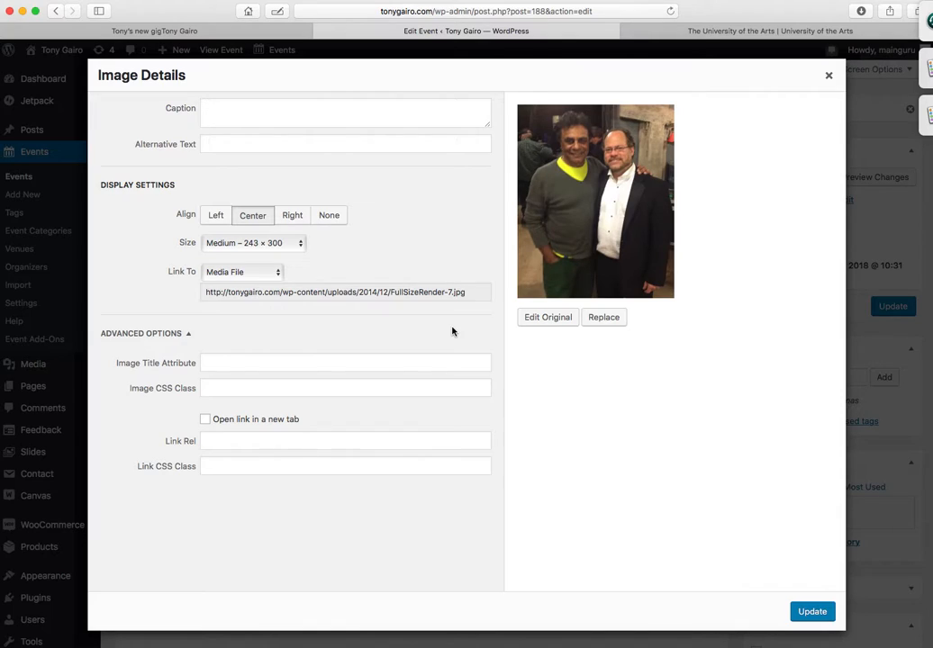
pyautogui.click(249, 272)
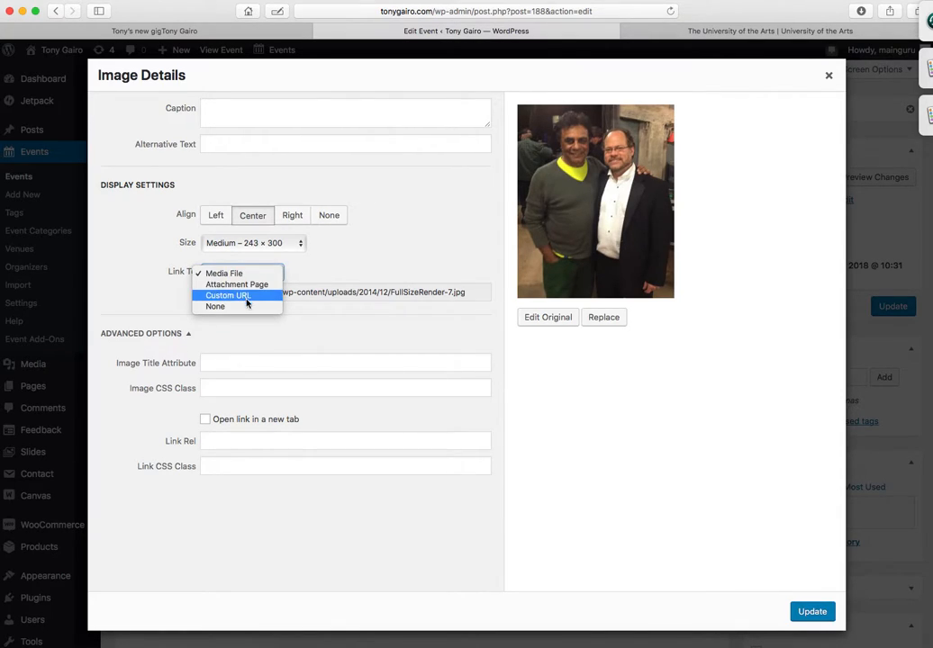
pyautogui.click(244, 306)
pyautogui.click(251, 275)
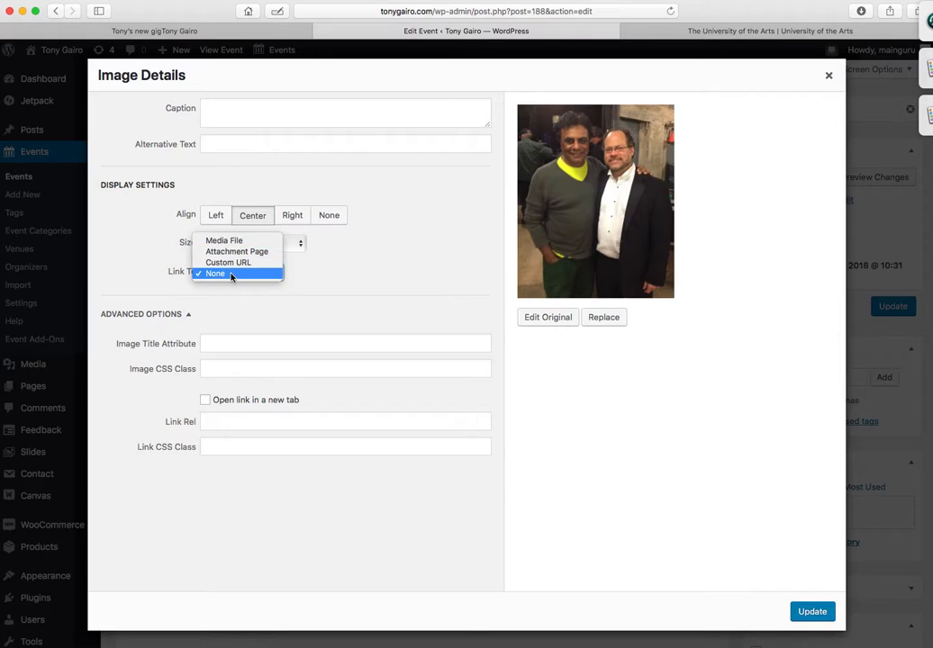
pyautogui.click(231, 275)
pyautogui.click(810, 616)
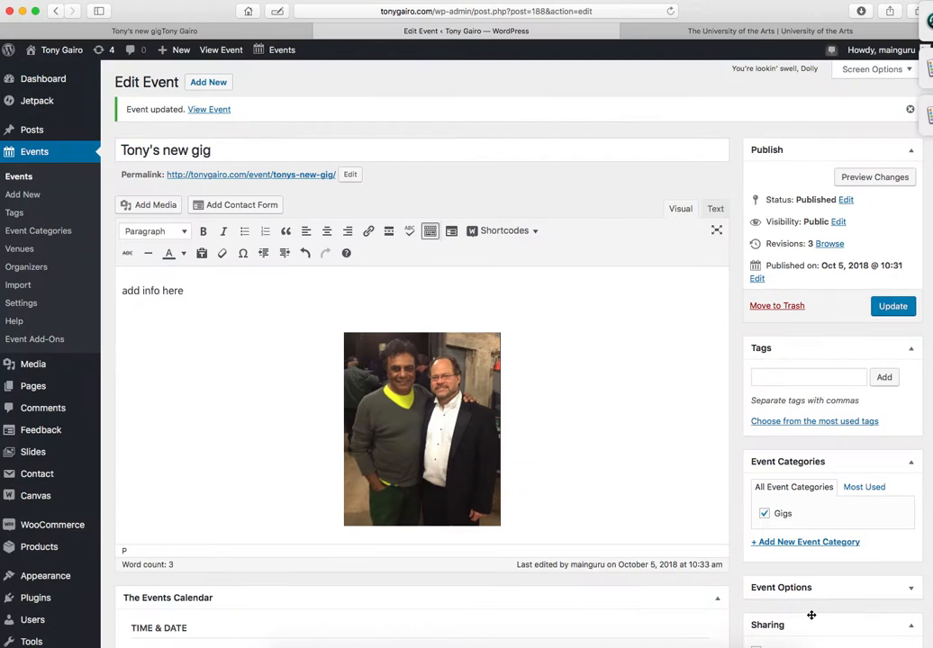
pyautogui.click(892, 307)
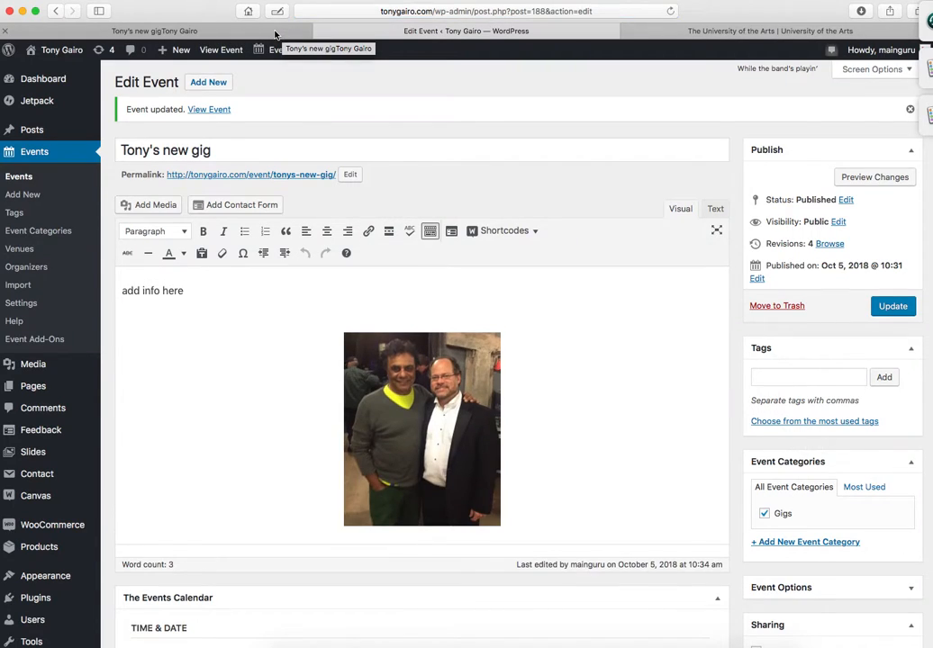
# Step: Reload the event's public page and review the unlinked photo, the details and the venue section
pyautogui.click(275, 33)
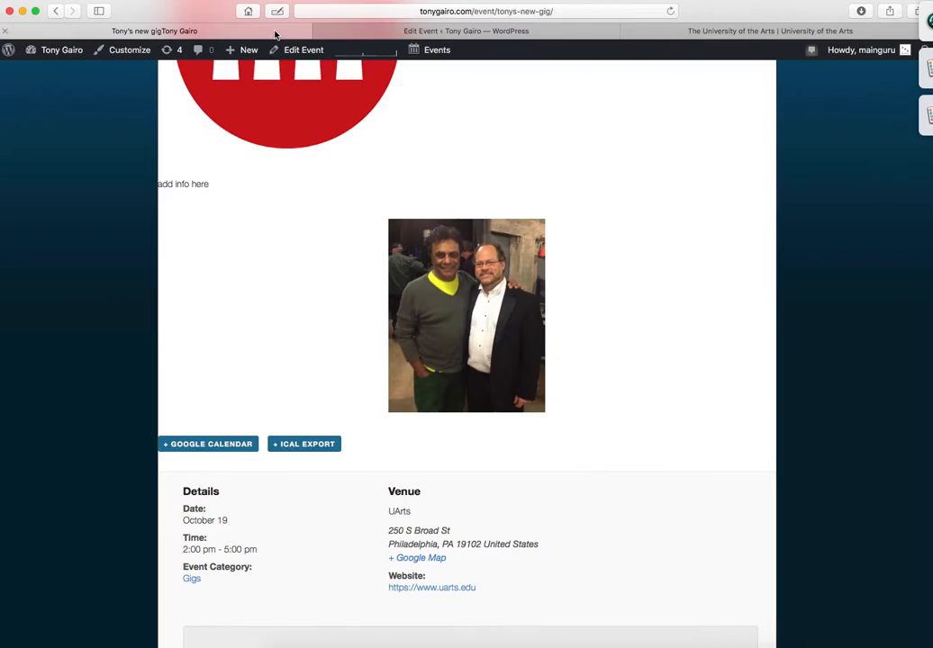
pyautogui.click(669, 11)
pyautogui.scroll(-5, 512, 446)
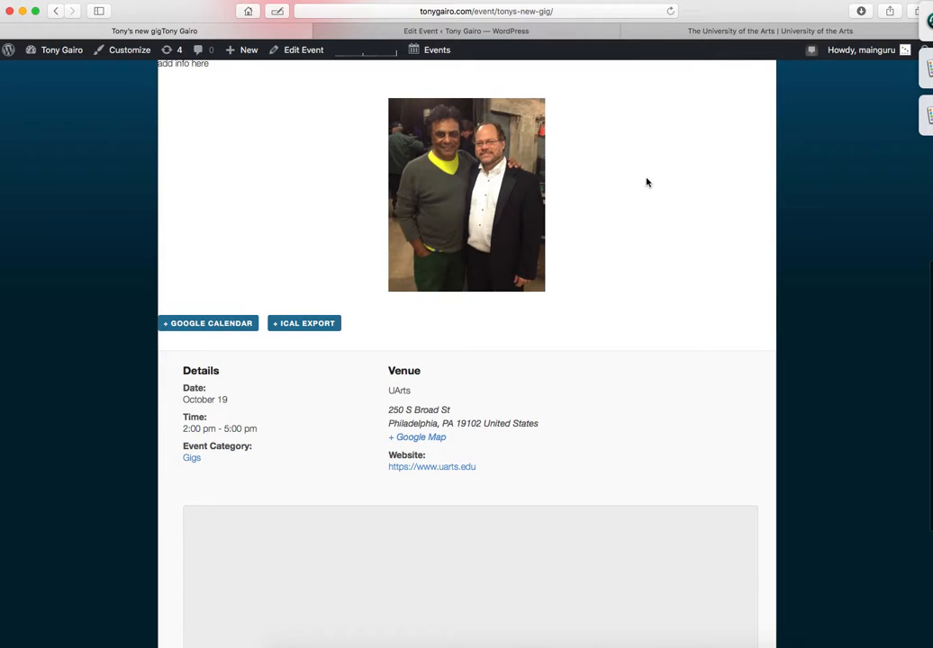
pyautogui.scroll(-3, 646, 180)
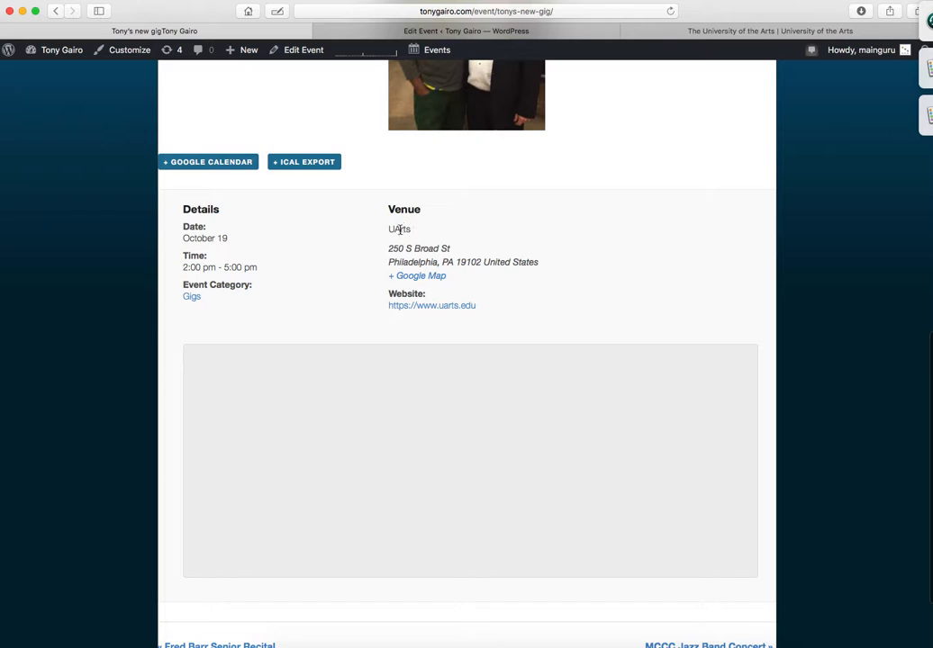
pyautogui.scroll(3, 668, 487)
pyautogui.scroll(9, 668, 487)
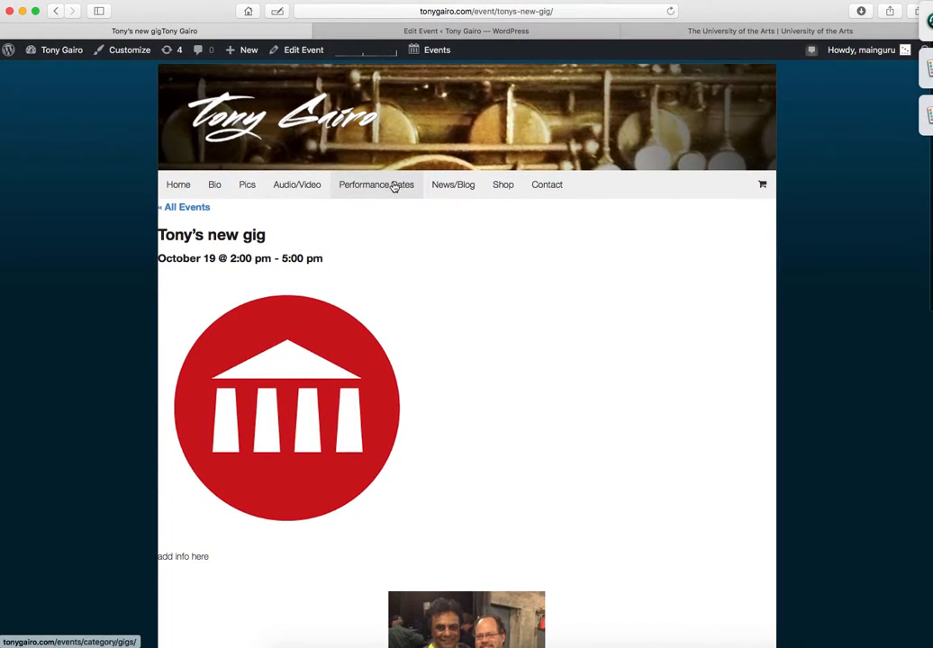
# Step: Check how the new gig is listed on the Performance Dates page and on the site's home page
pyautogui.click(392, 185)
pyautogui.scroll(-7, 473, 437)
pyautogui.scroll(7, 471, 438)
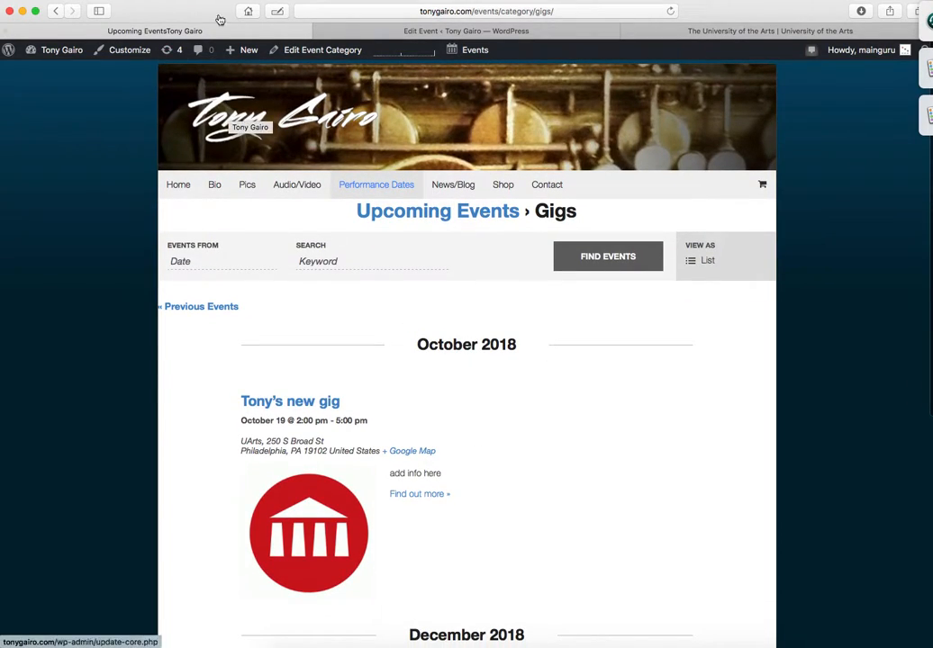
pyautogui.click(178, 185)
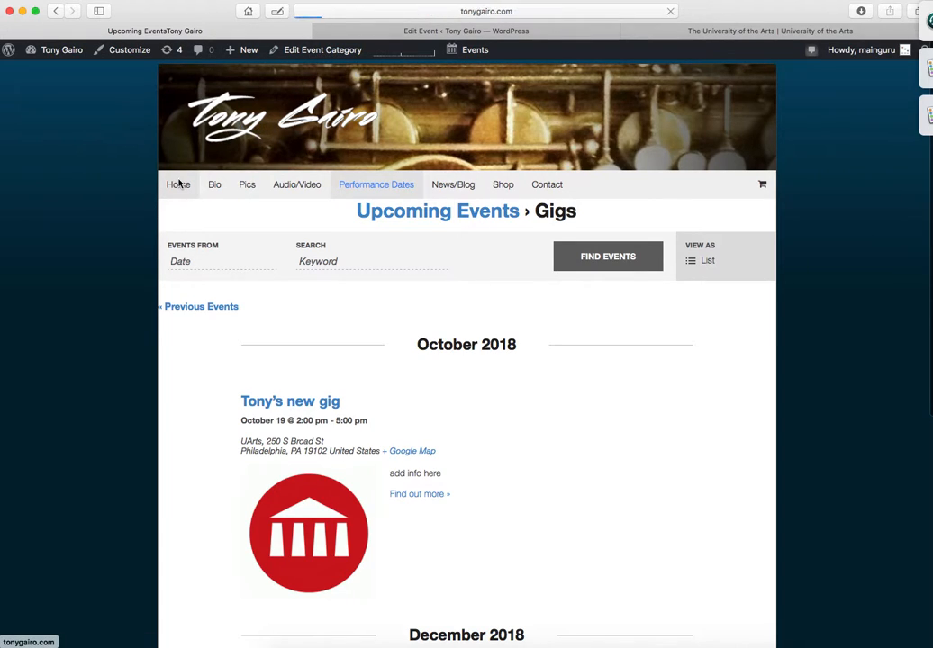
pyautogui.scroll(-2, 272, 380)
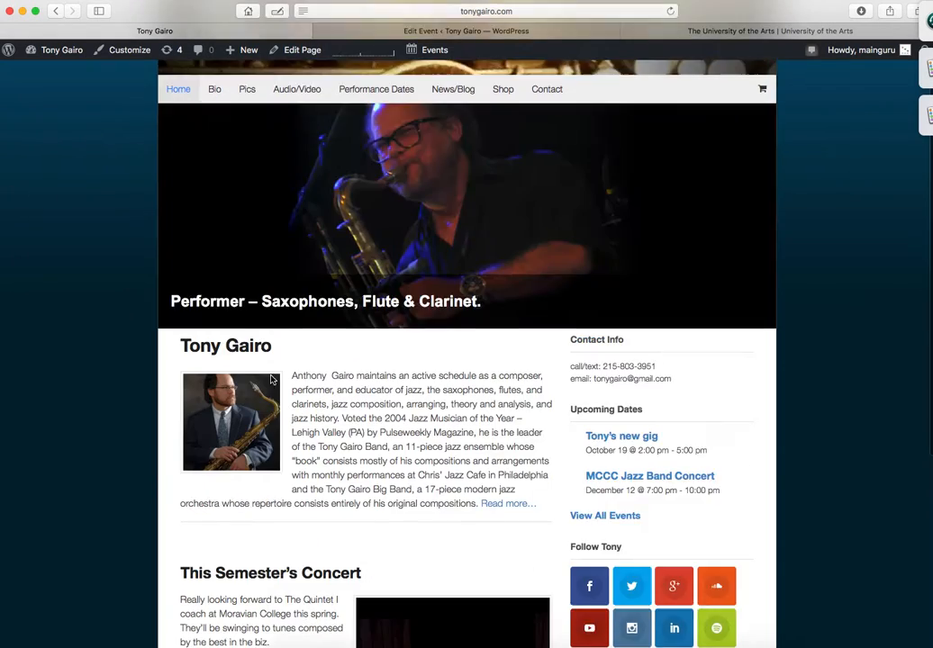
pyautogui.scroll(4, 270, 381)
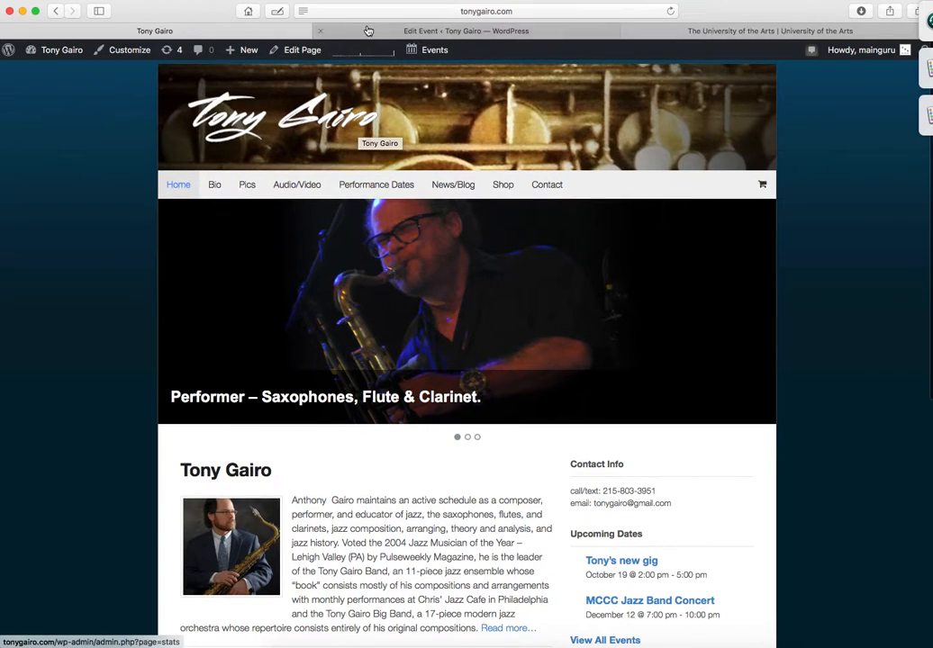
# Step: Return to the WordPress admin and open the Homepage for editing from the list of pages
pyautogui.click(389, 32)
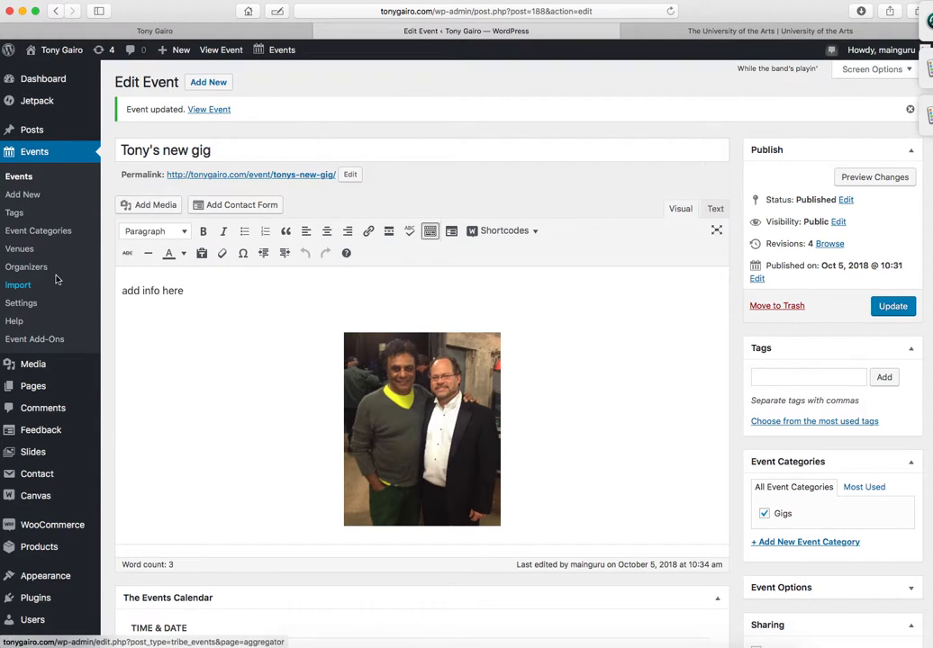
pyautogui.scroll(-2, 55, 280)
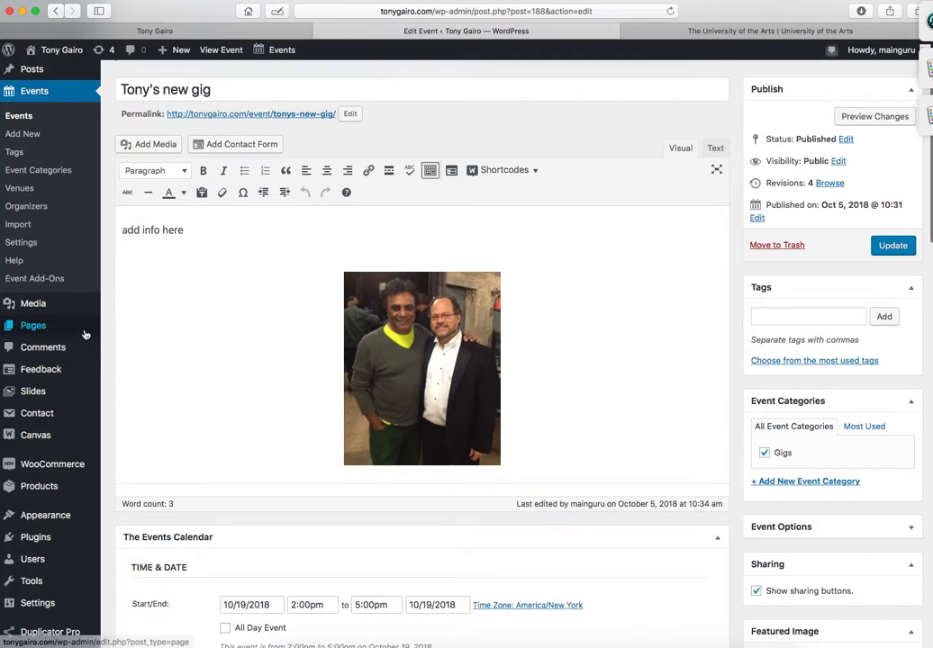
pyautogui.click(41, 327)
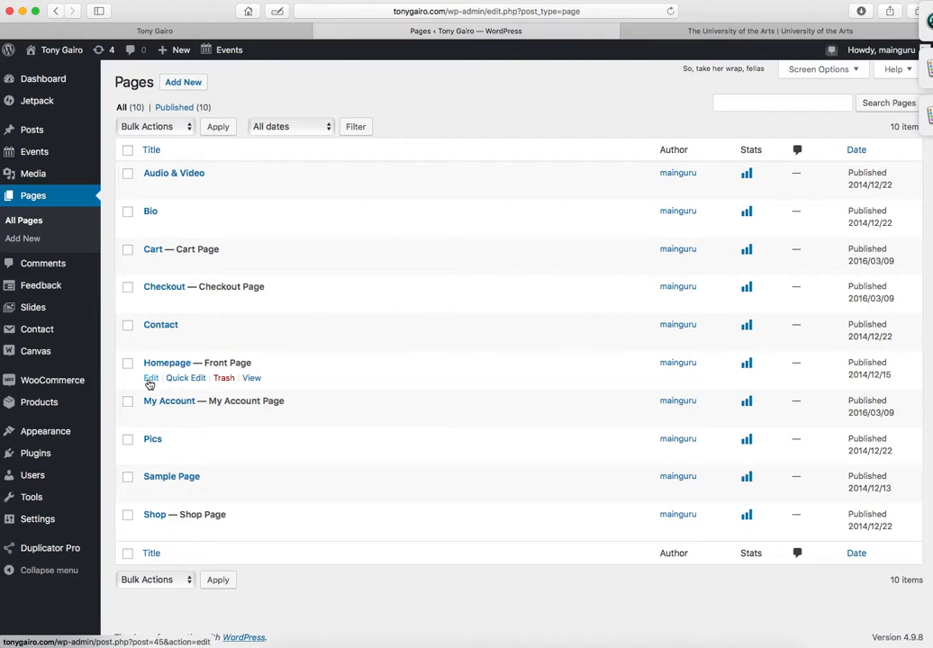
pyautogui.click(180, 363)
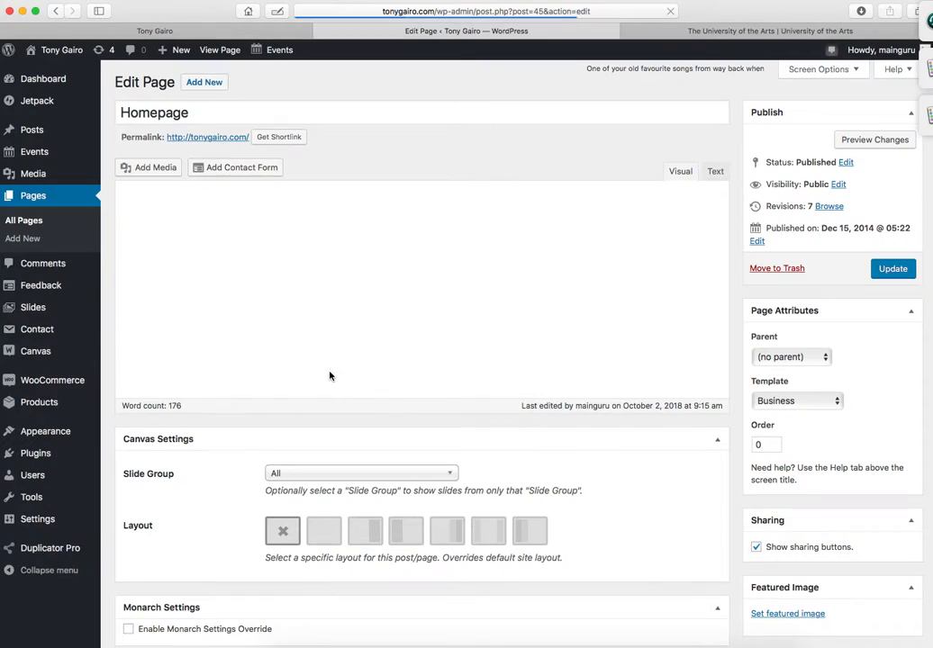
# Step: Insert the nickname "Tones" in quotation marks before the surname in the homepage's opening bio sentence and update the page
pyautogui.scroll(-1, 329, 377)
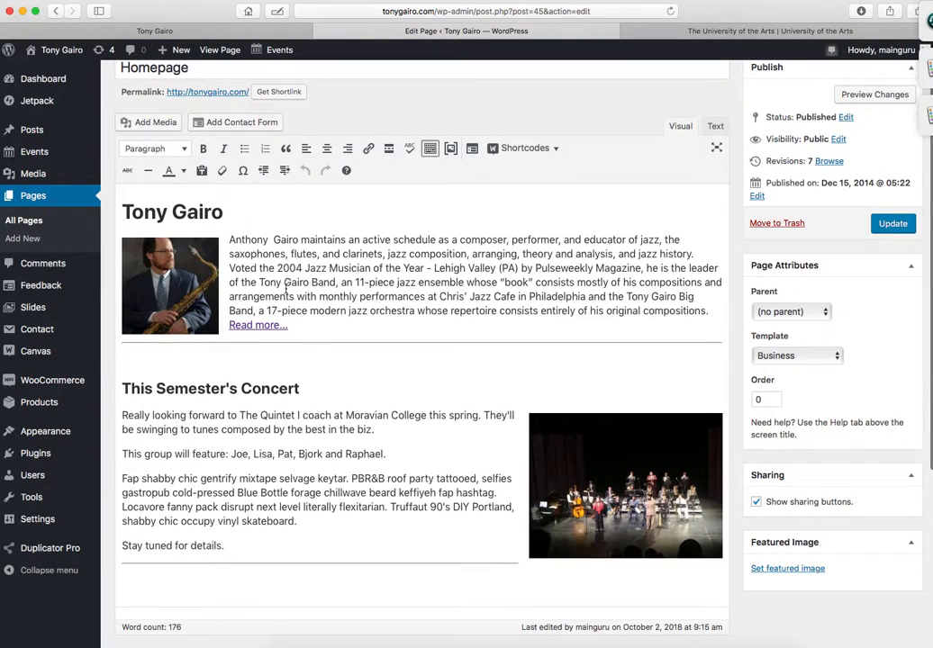
pyautogui.click(273, 239)
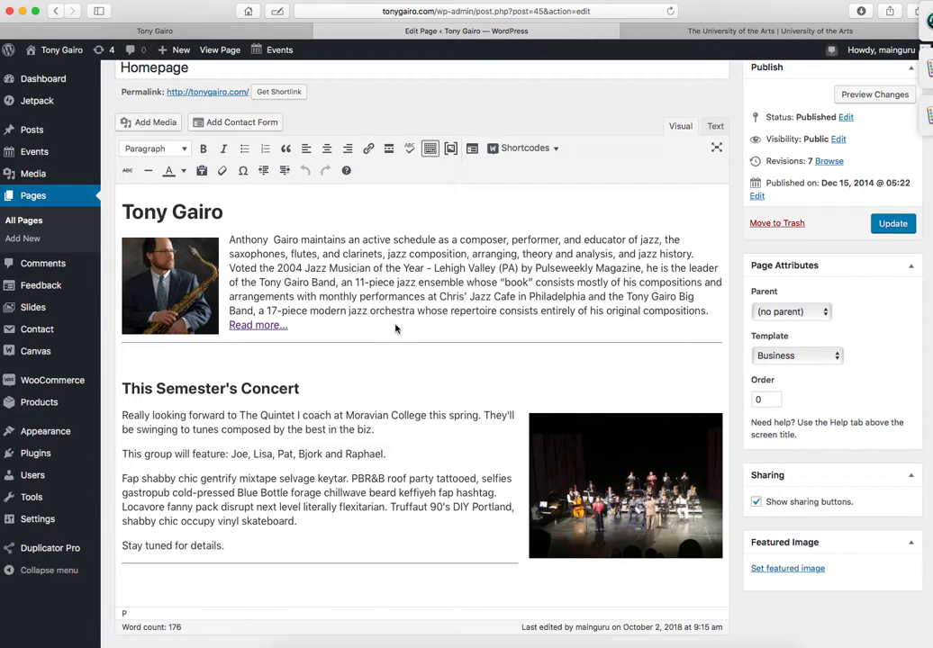
pyautogui.scroll(2, 317, 270)
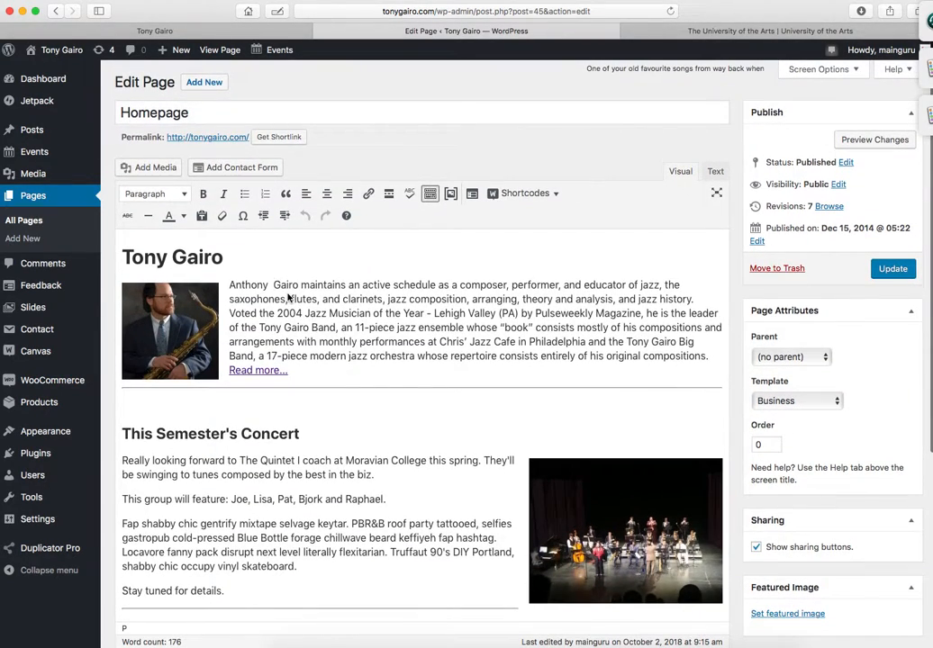
pyautogui.write('"Tones"')
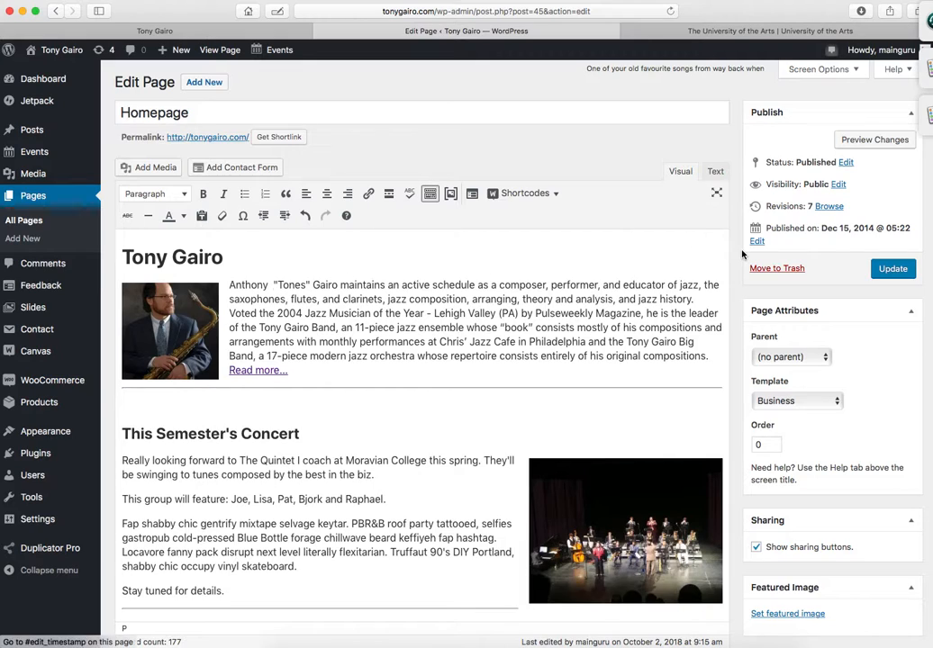
pyautogui.click(893, 268)
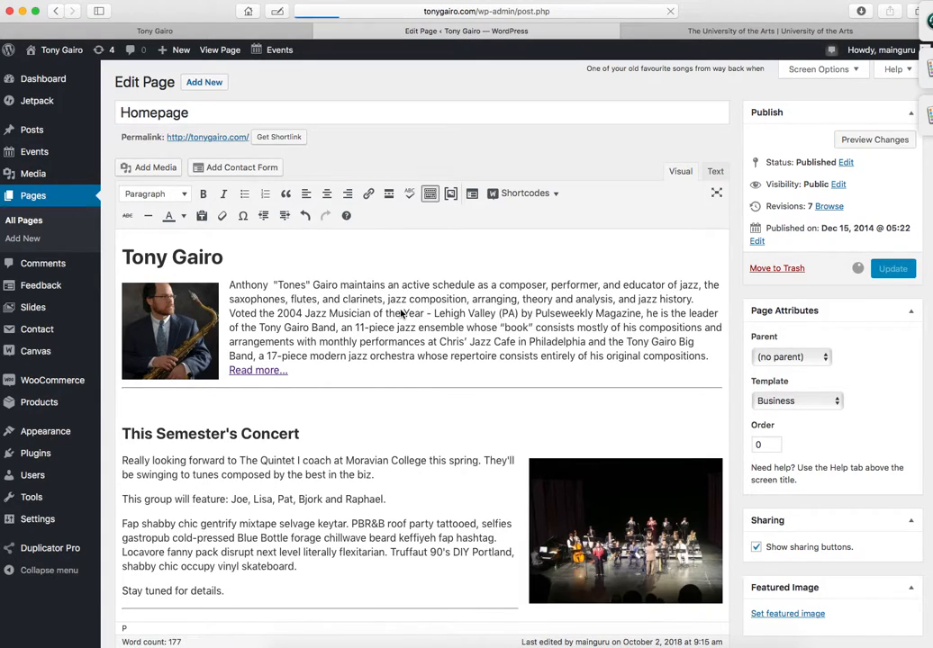
# Step: Reload the public home page and review the edited bio text and the content around it
pyautogui.click(257, 33)
pyautogui.press('super+r')
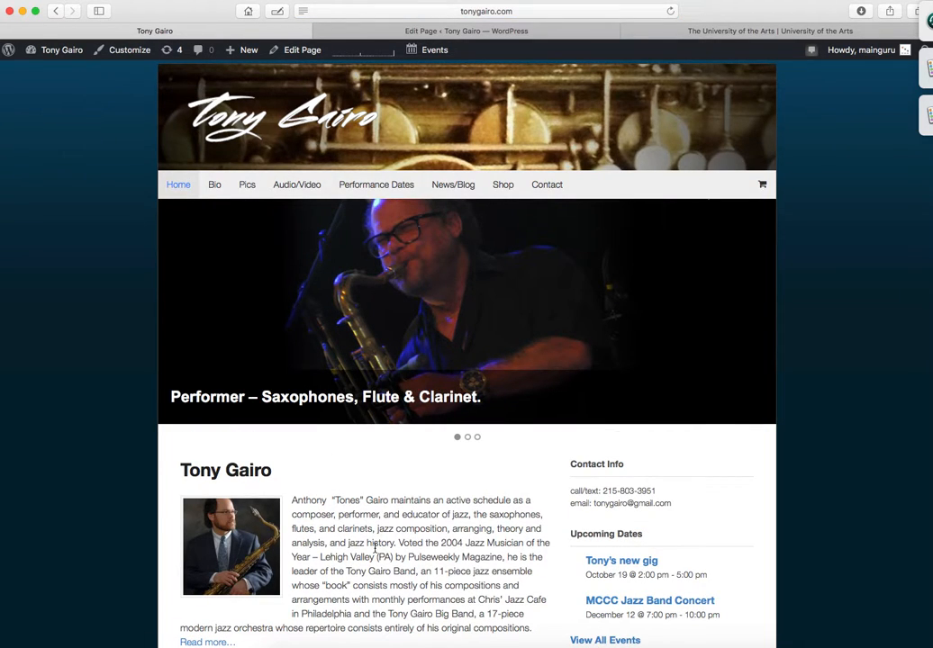
pyautogui.scroll(-5, 374, 549)
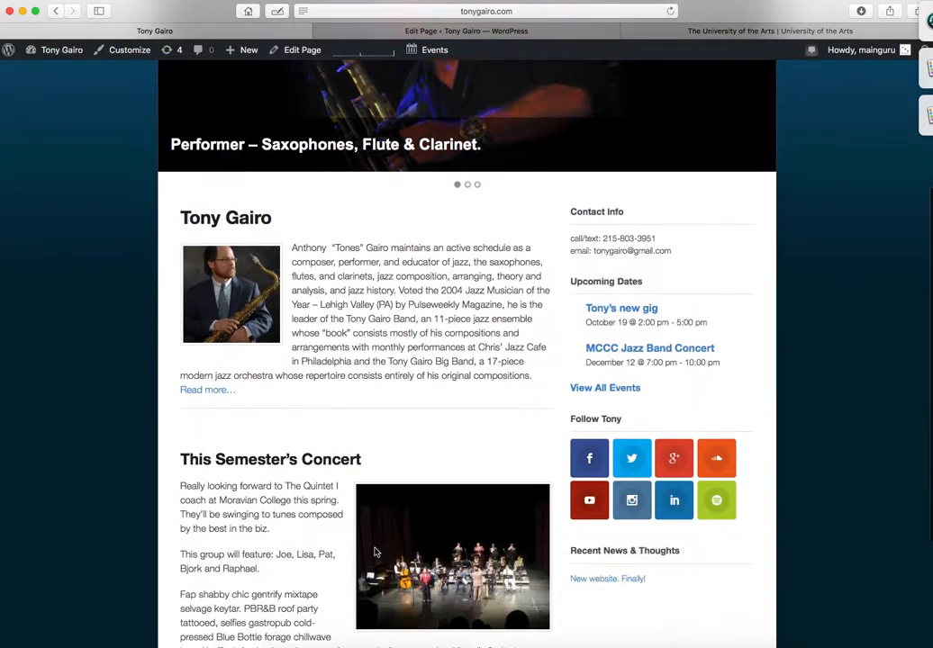
pyautogui.scroll(3, 374, 552)
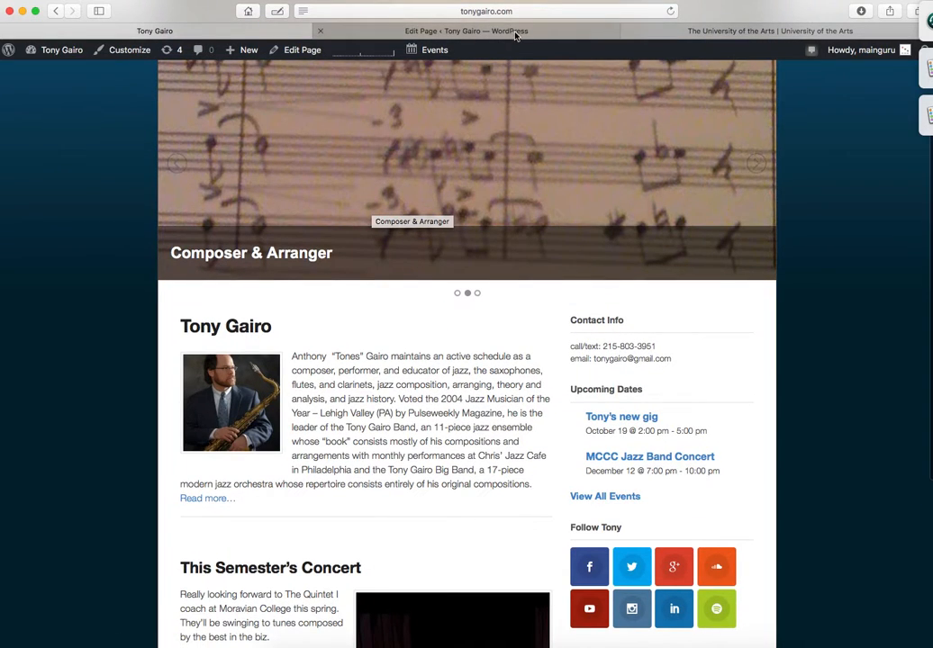
# Step: Return to the Homepage editor and look over the bio, the concert section and the page settings below the content
pyautogui.click(540, 34)
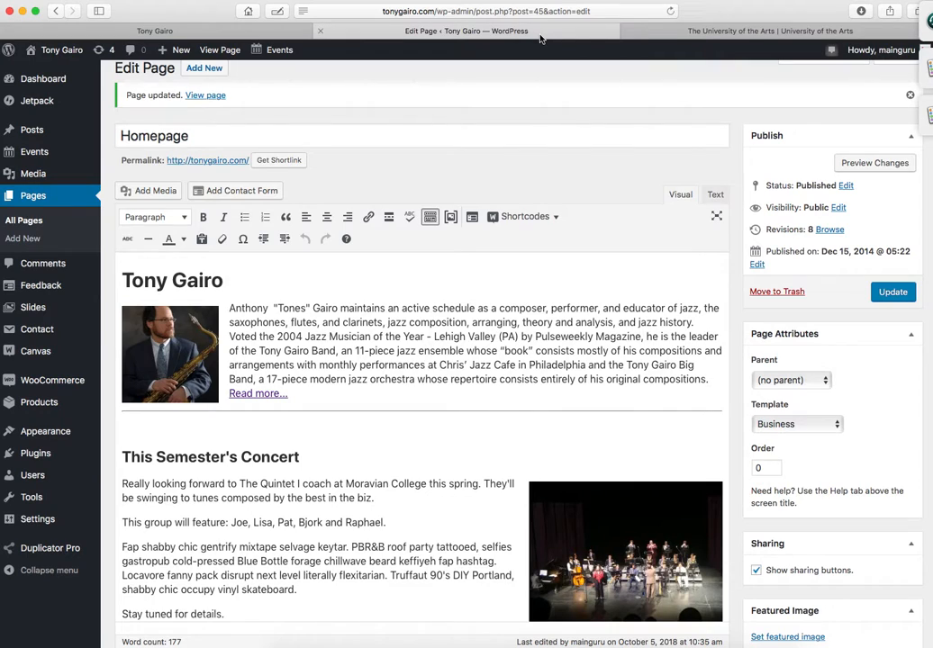
pyautogui.scroll(-5, 377, 394)
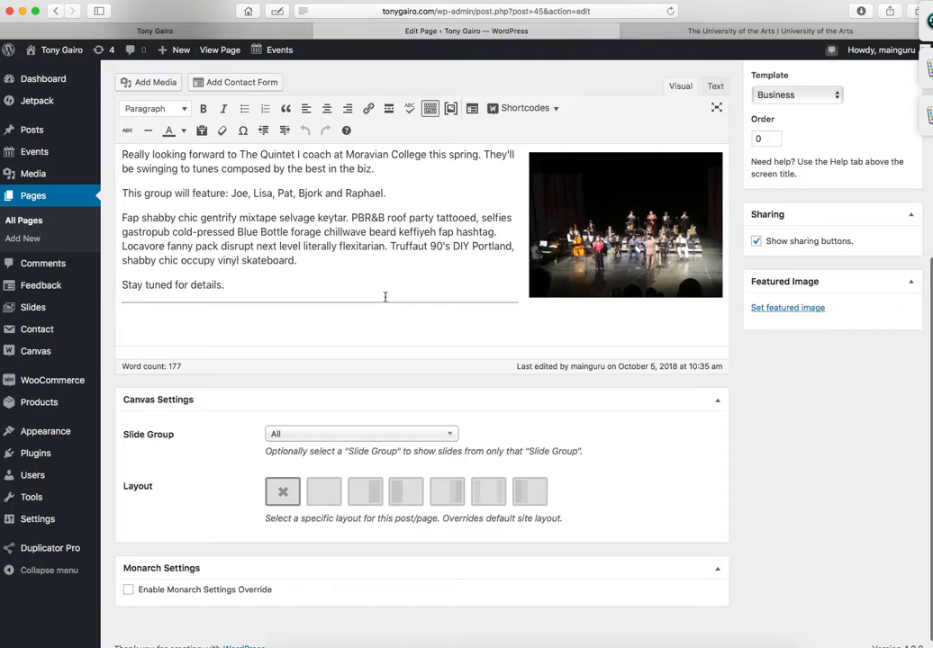
pyautogui.scroll(2, 341, 268)
pyautogui.scroll(-3, 339, 285)
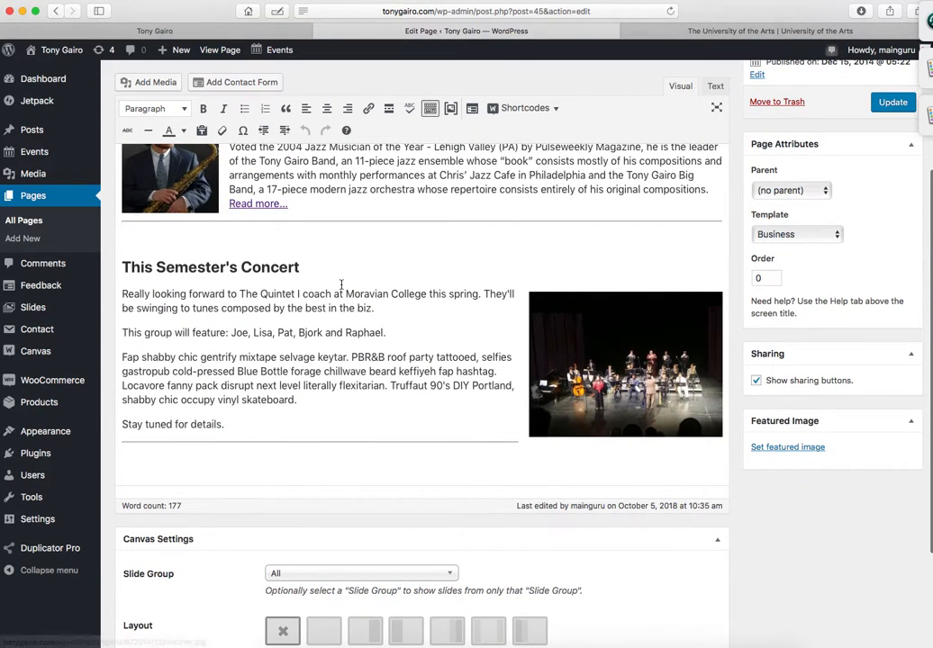
pyautogui.scroll(4, 342, 342)
pyautogui.scroll(3, 340, 284)
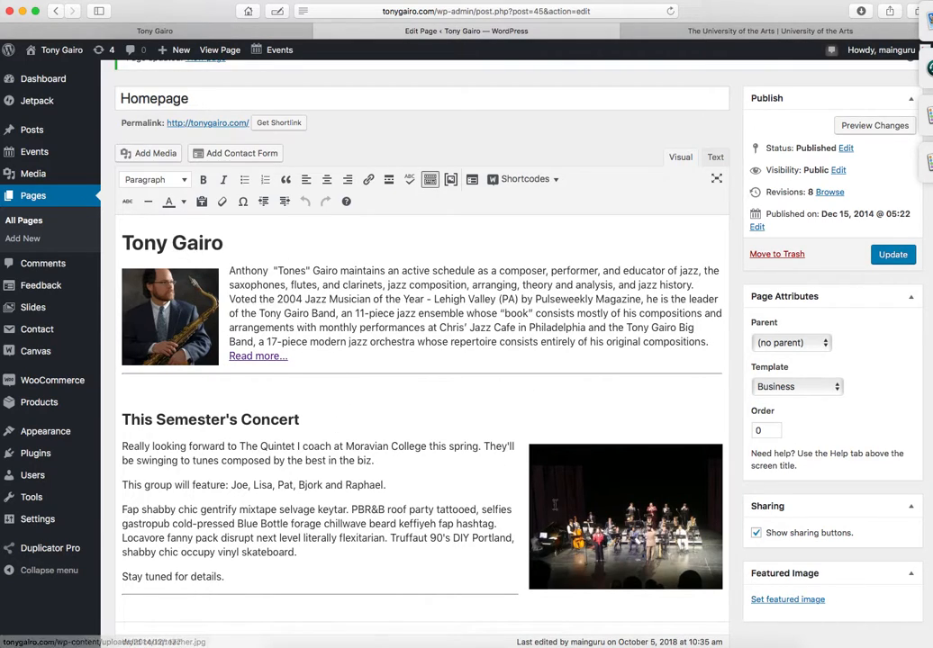
pyautogui.scroll(-5, 266, 434)
pyautogui.scroll(-2, 272, 360)
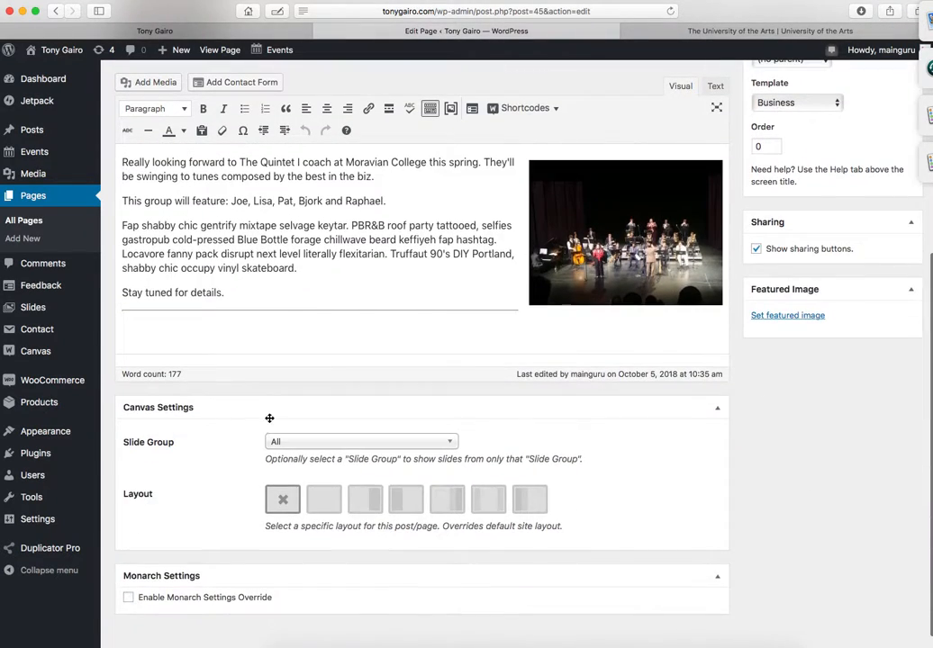
pyautogui.scroll(5, 273, 360)
pyautogui.scroll(3, 617, 313)
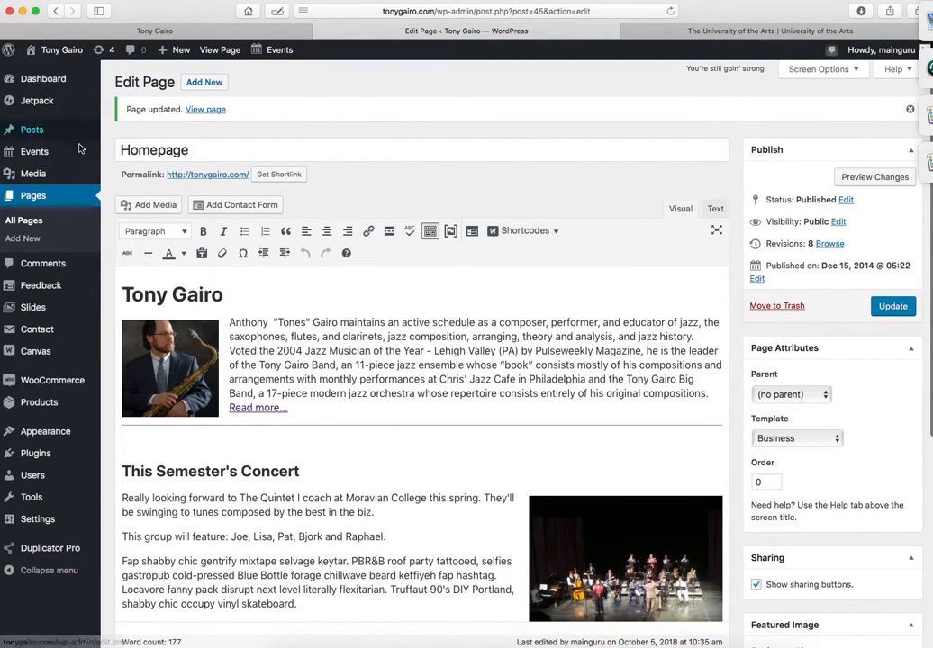
# Step: Delete the quoted nickname "Tones" and its extra space from the homepage's opening bio sentence and update the page
pyautogui.click(311, 322)
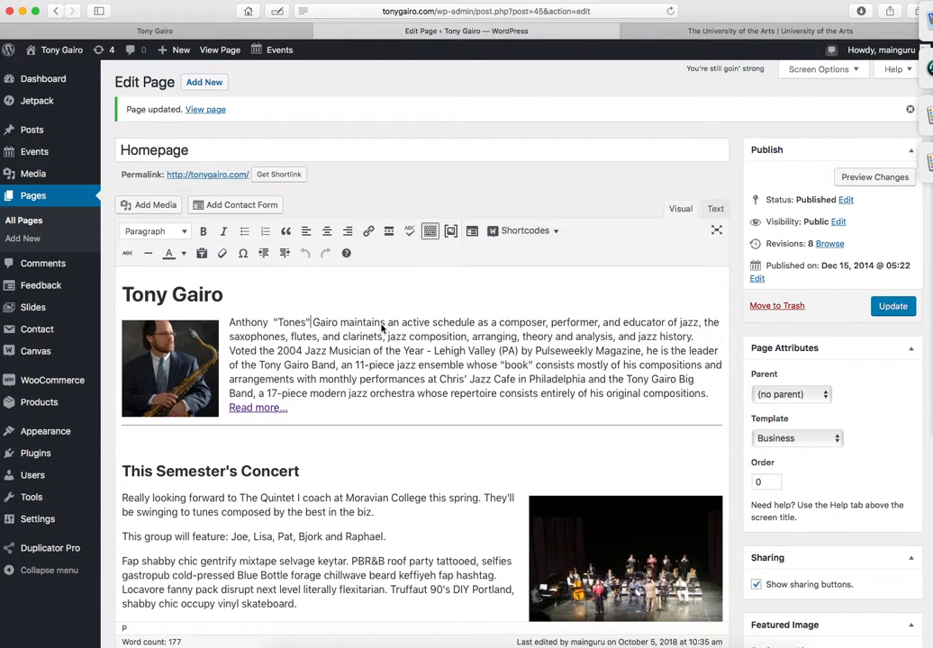
pyautogui.press('BackSpace')
pyautogui.press('BackSpace')
pyautogui.press('BackSpace')
pyautogui.press('BackSpace')
pyautogui.press('BackSpace')
pyautogui.press('BackSpace')
pyautogui.press('BackSpace')
pyautogui.press('BackSpace')
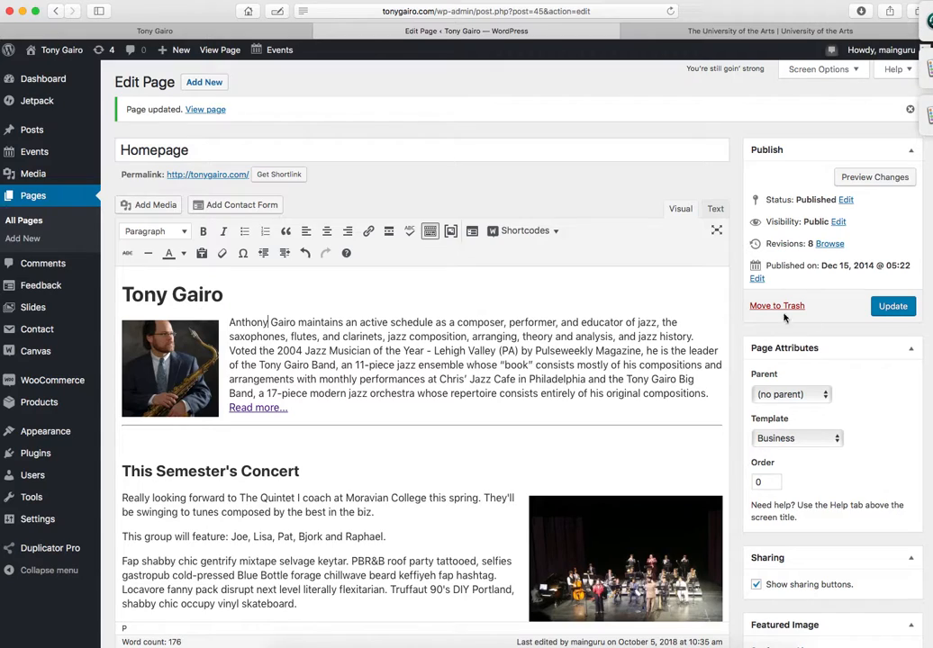
pyautogui.click(893, 306)
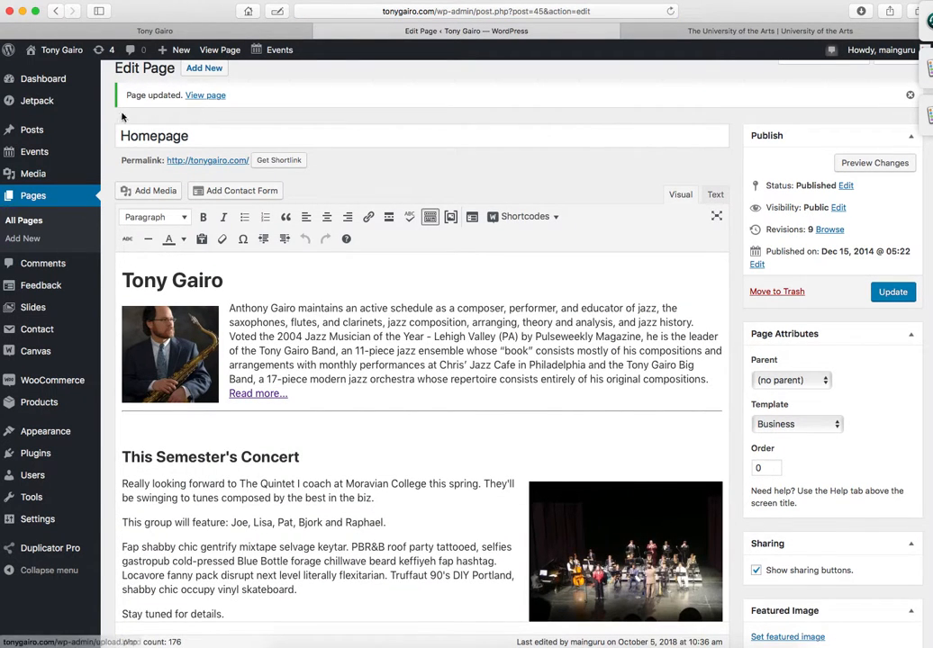
# Step: Switch to the public site and look through the home page and the photo gallery on the Pics page
pyautogui.click(231, 50)
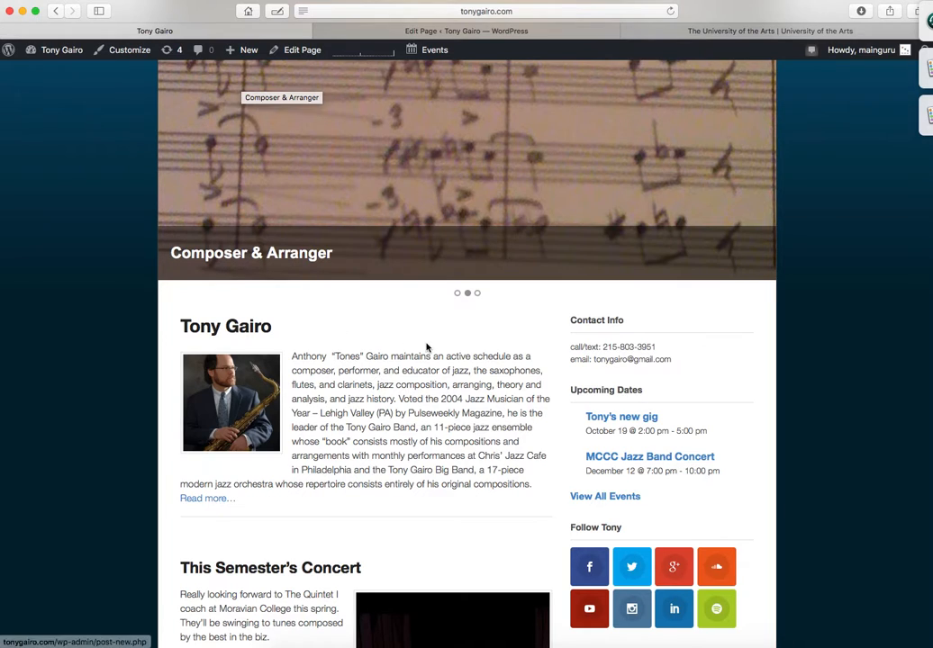
pyautogui.scroll(-4, 427, 347)
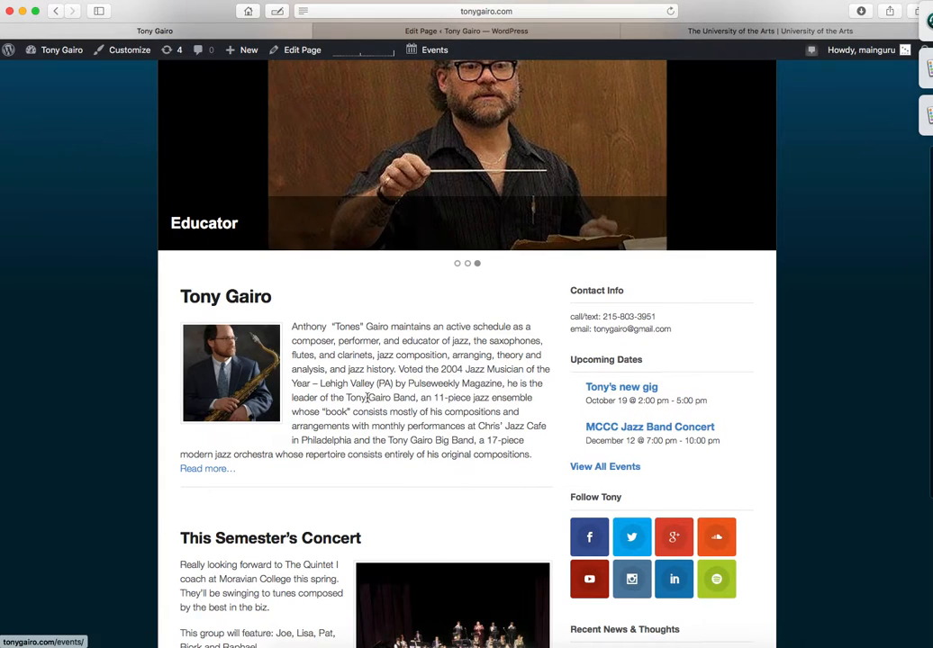
pyautogui.scroll(1, 367, 397)
pyautogui.scroll(3, 366, 396)
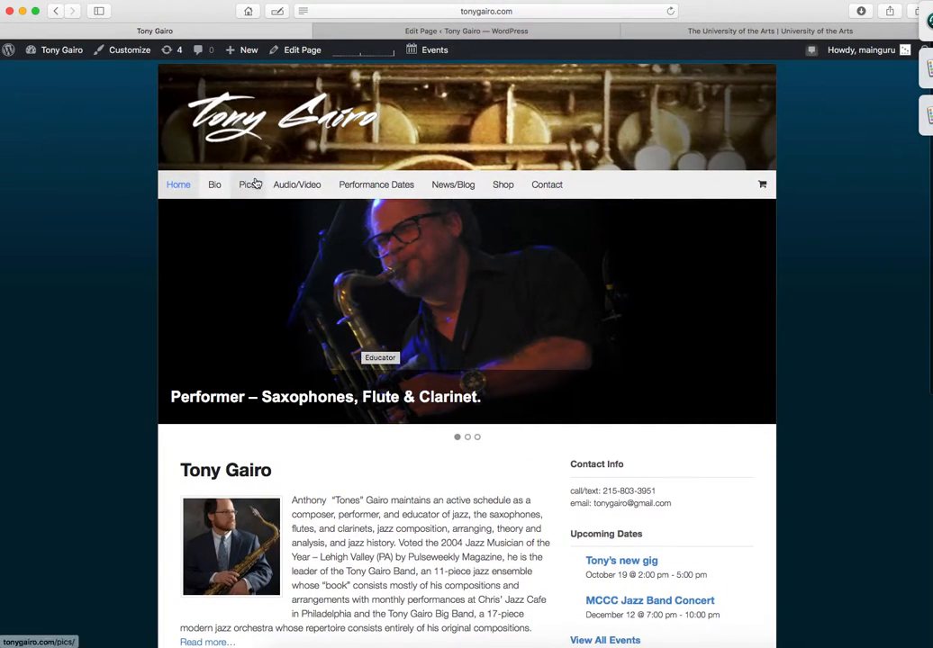
pyautogui.click(250, 186)
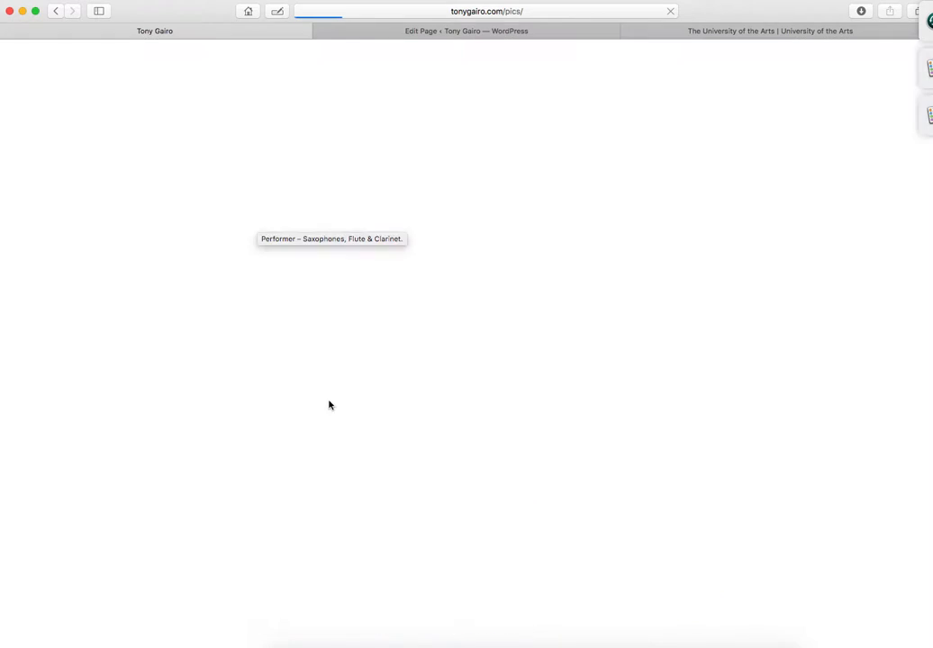
pyautogui.scroll(-5, 349, 254)
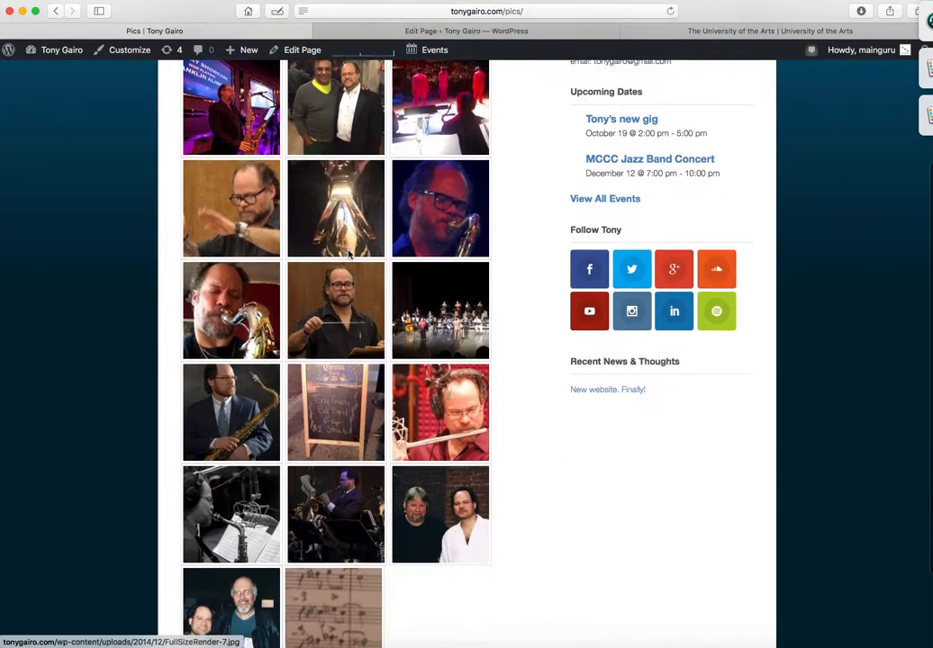
pyautogui.scroll(5, 349, 254)
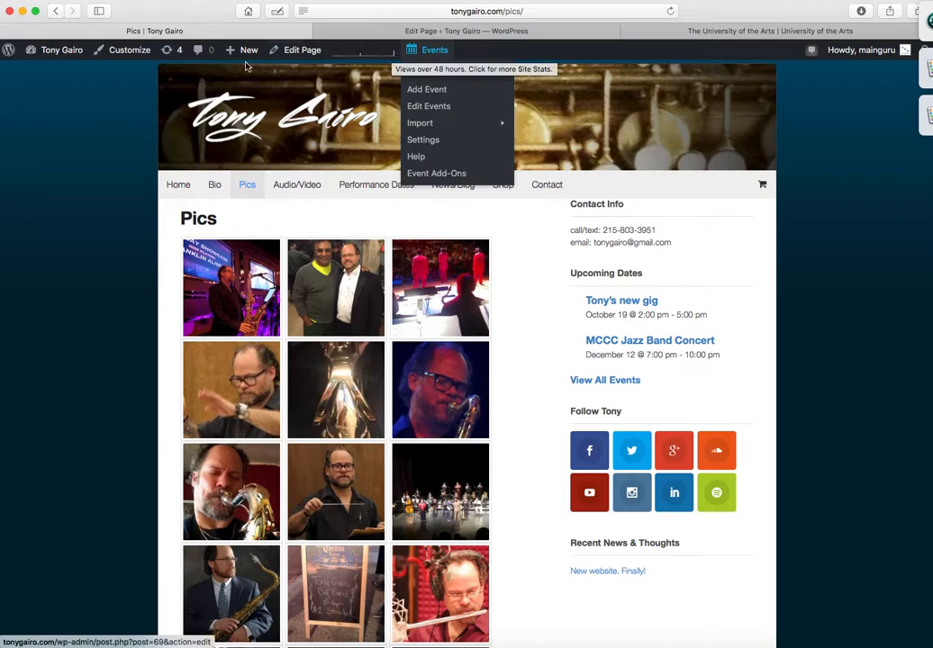
# Step: Open the Pics page for editing, select the sheet-music thumbnail at the gallery's end and show its HTML code
pyautogui.click(307, 52)
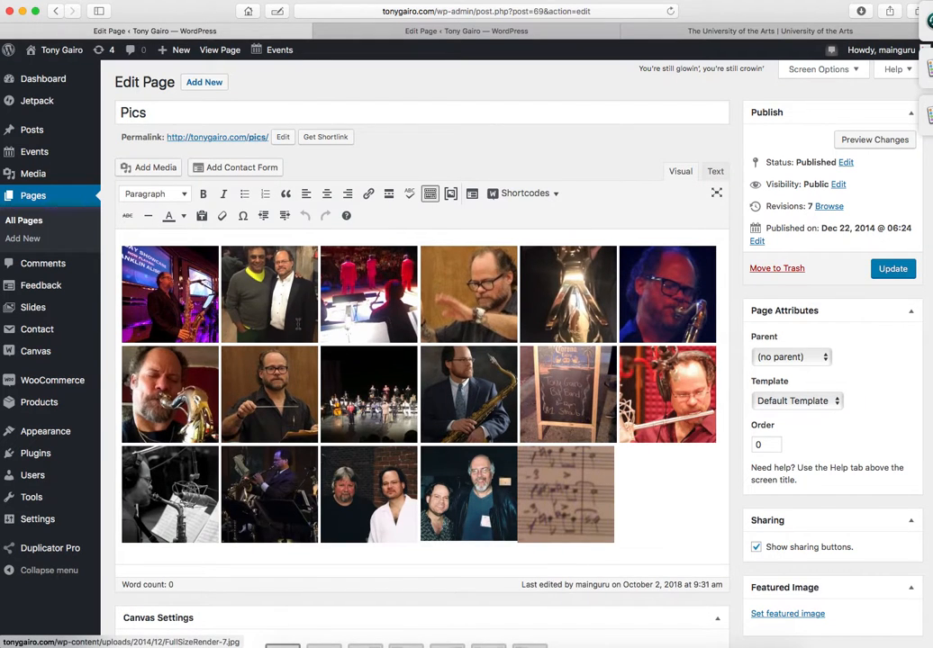
pyautogui.scroll(-2, 299, 324)
pyautogui.scroll(-1, 270, 324)
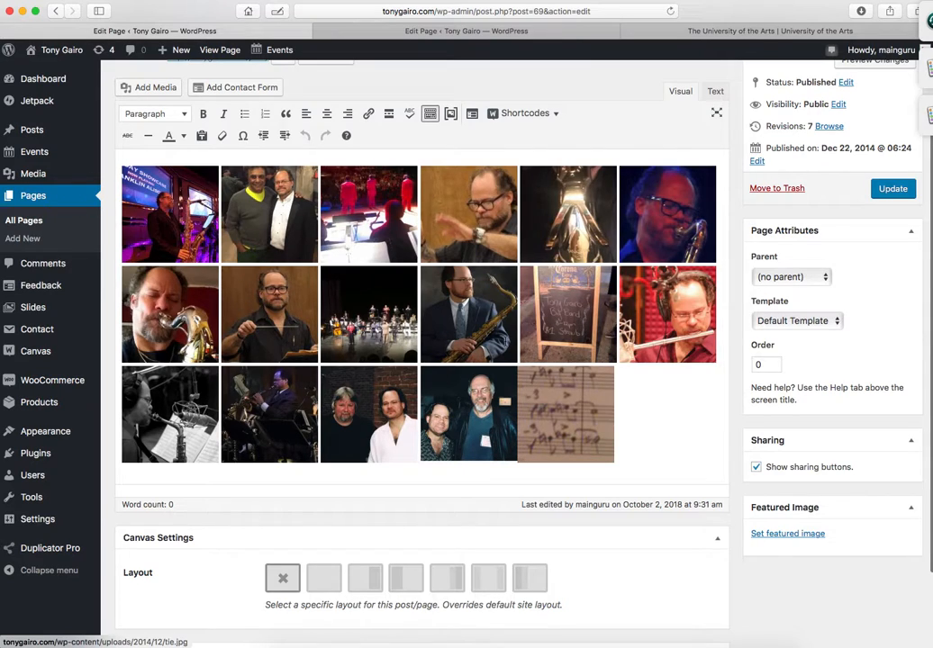
pyautogui.click(575, 418)
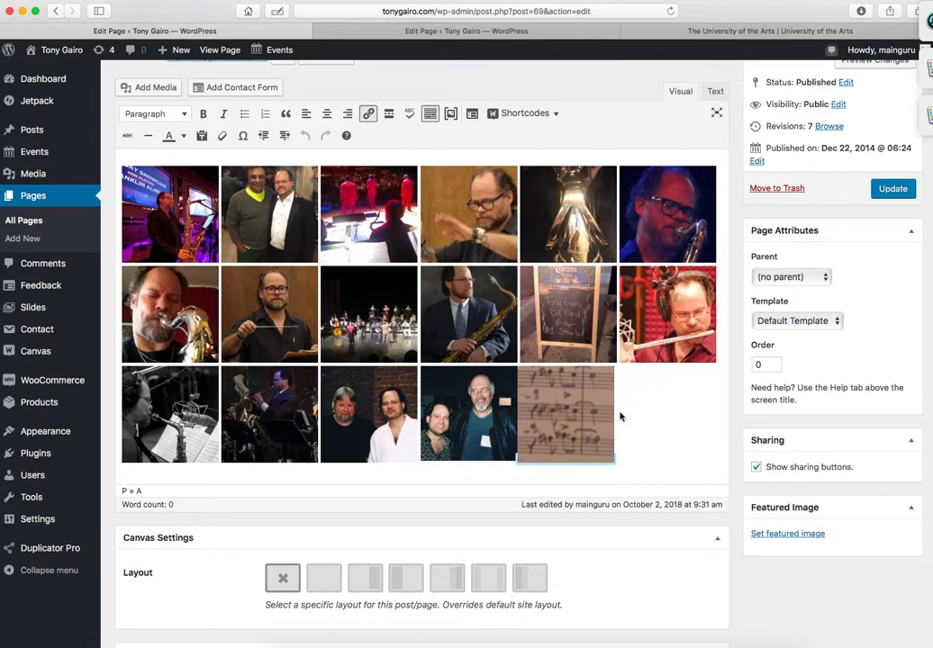
pyautogui.click(597, 406)
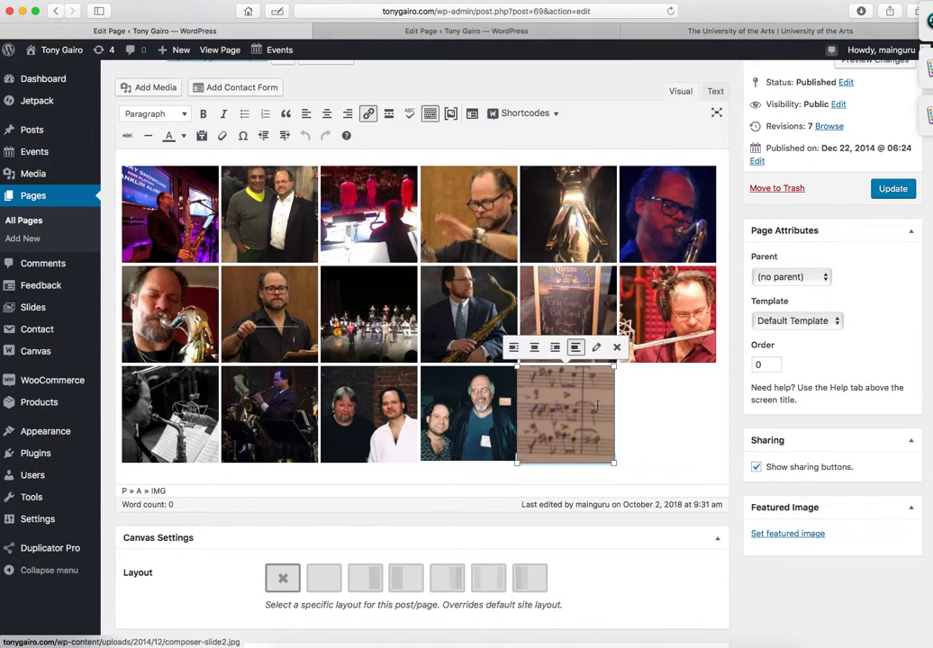
pyautogui.click(715, 91)
pyautogui.scroll(-3, 487, 424)
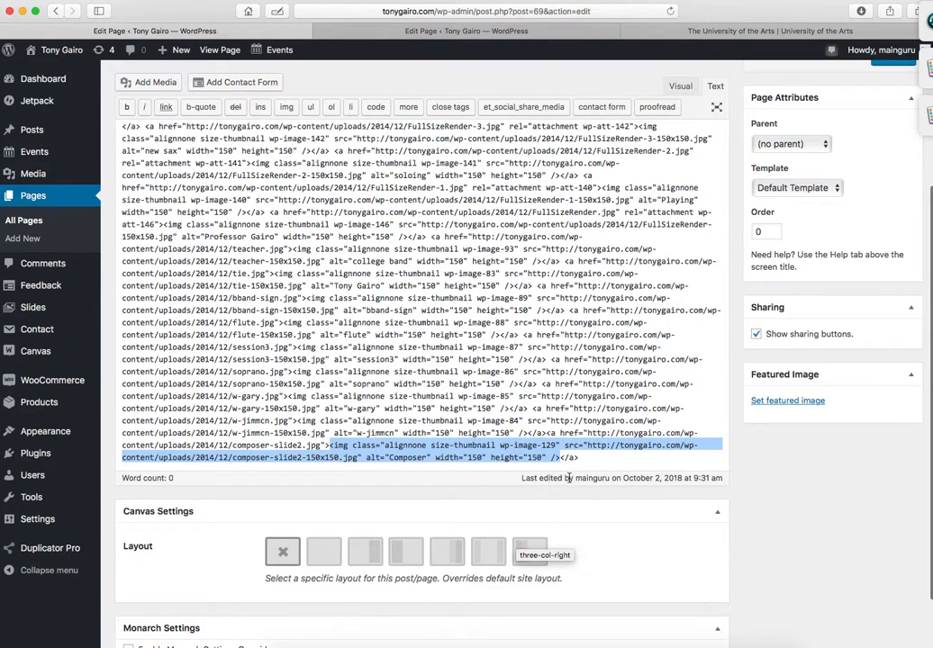
# Step: Move the closing </a> tag from after the Composer image to directly before its <img> tag so the image is outside the link
pyautogui.moveTo(579, 459); pyautogui.dragTo(561, 460)
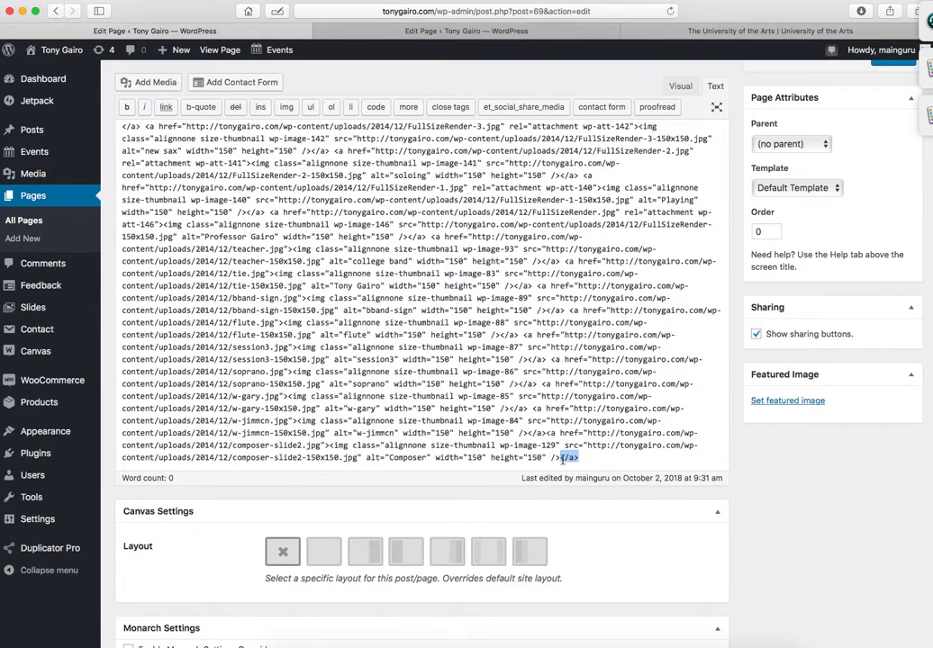
pyautogui.press('BackSpace')
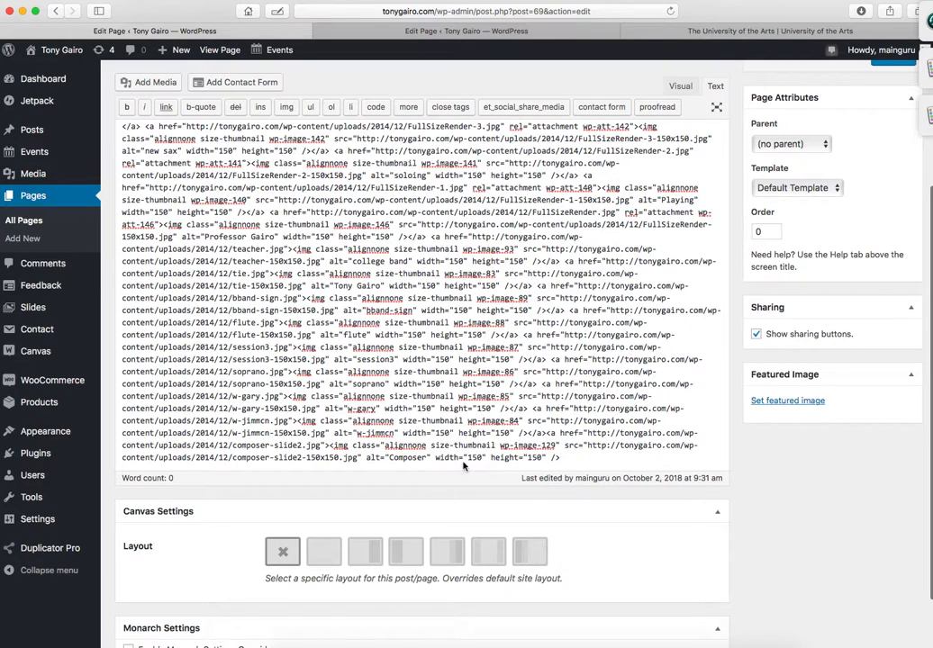
pyautogui.click(330, 446)
pyautogui.write('</a')
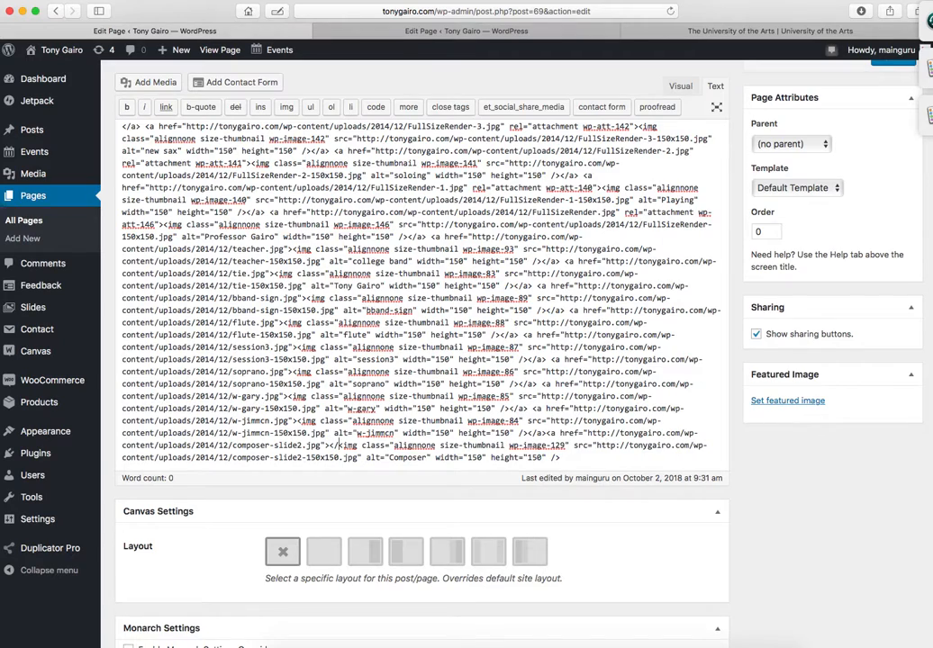
pyautogui.write('>')
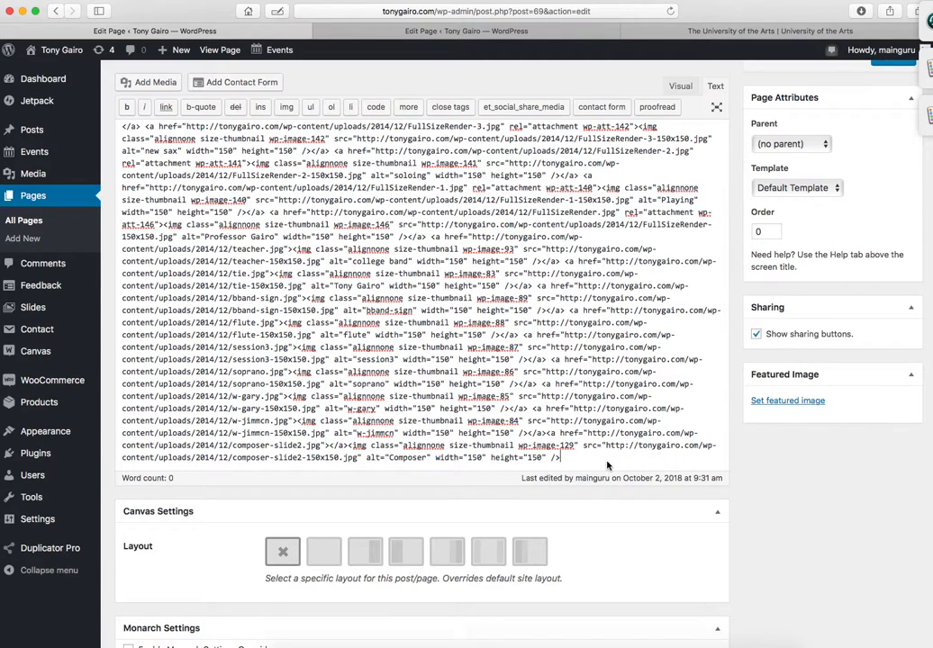
# Step: Switch the Pics page back to the visual editor and update the page
pyautogui.scroll(5, 612, 441)
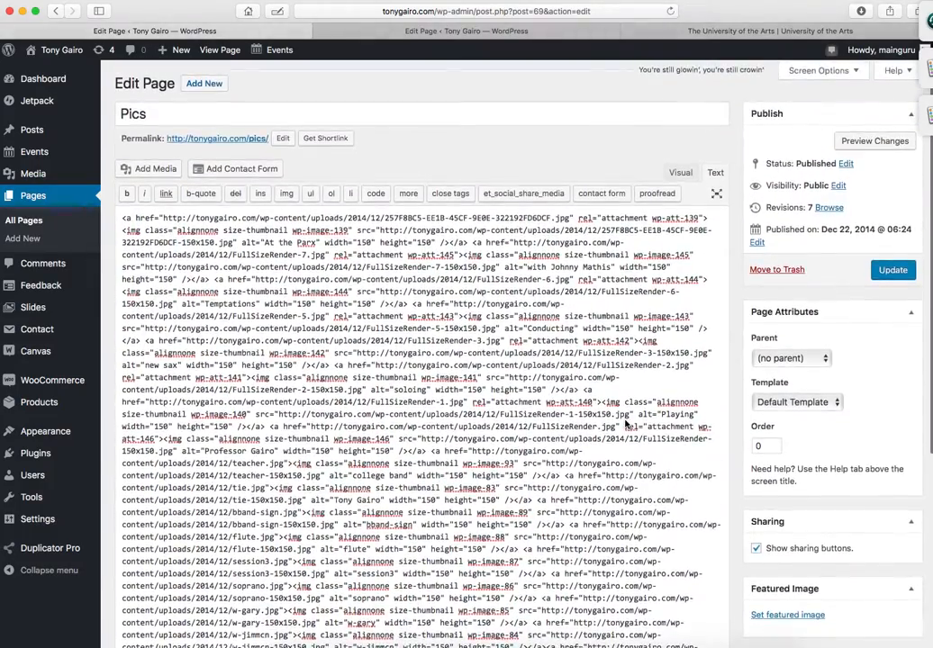
pyautogui.scroll(-3, 626, 423)
pyautogui.scroll(3, 625, 423)
pyautogui.scroll(-1, 626, 423)
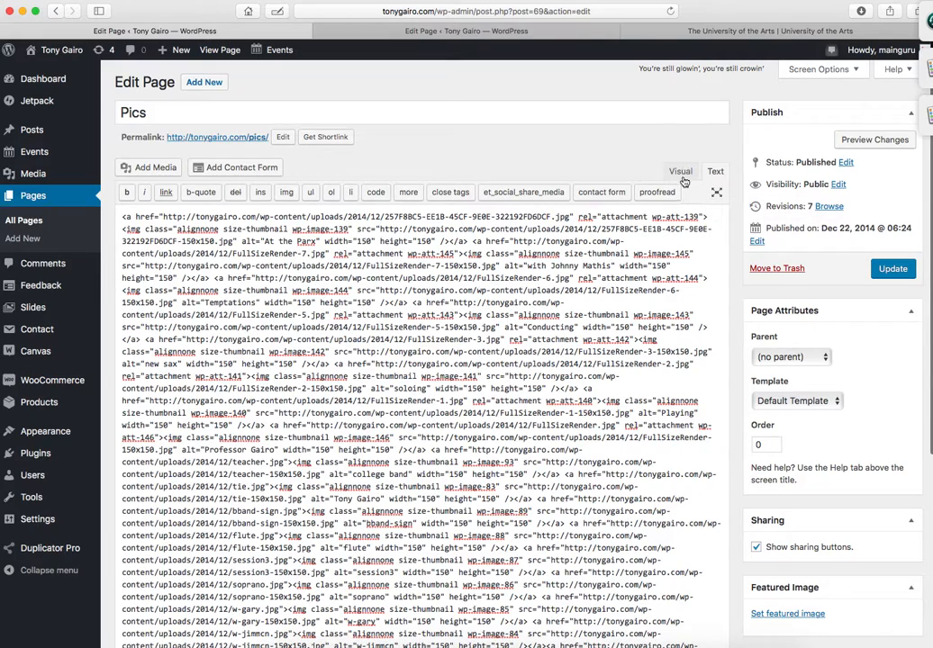
pyautogui.click(682, 171)
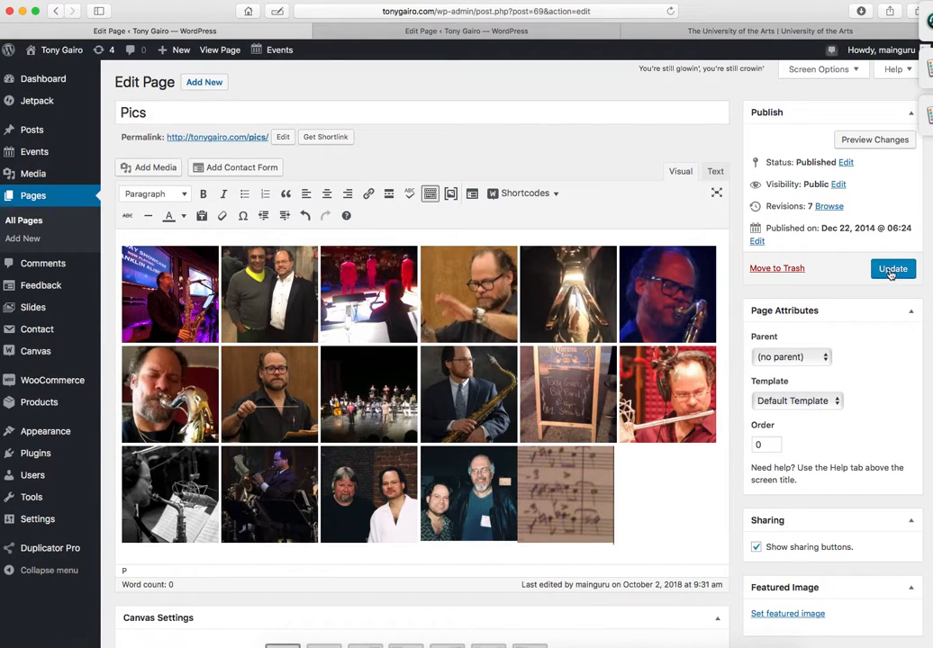
pyautogui.click(893, 270)
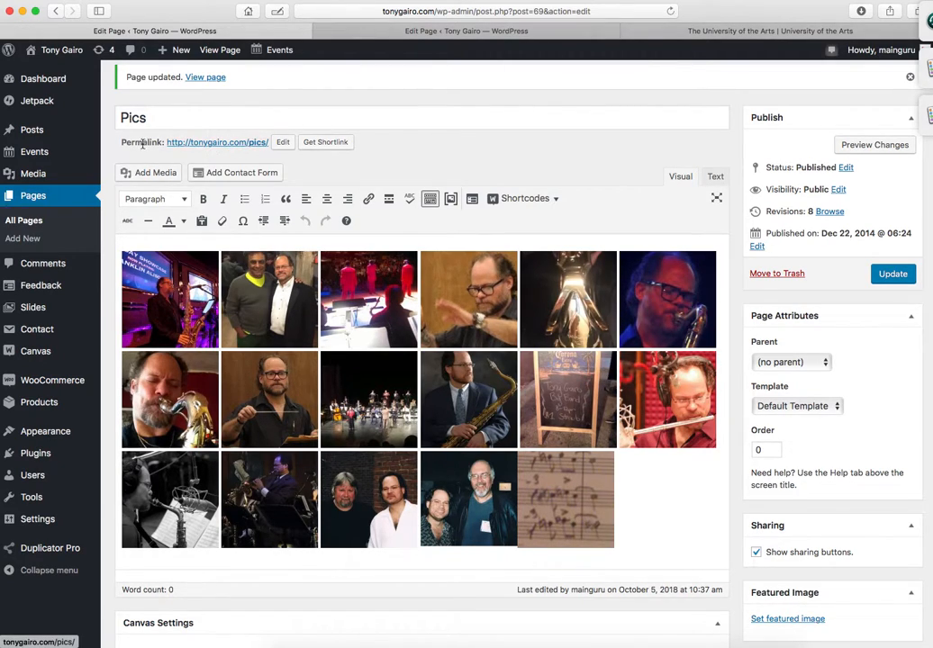
# Step: Open the live Pics page, check the sheet-music thumbnail, and enlarge and close the neighbouring photo of two men for comparison
pyautogui.click(231, 145)
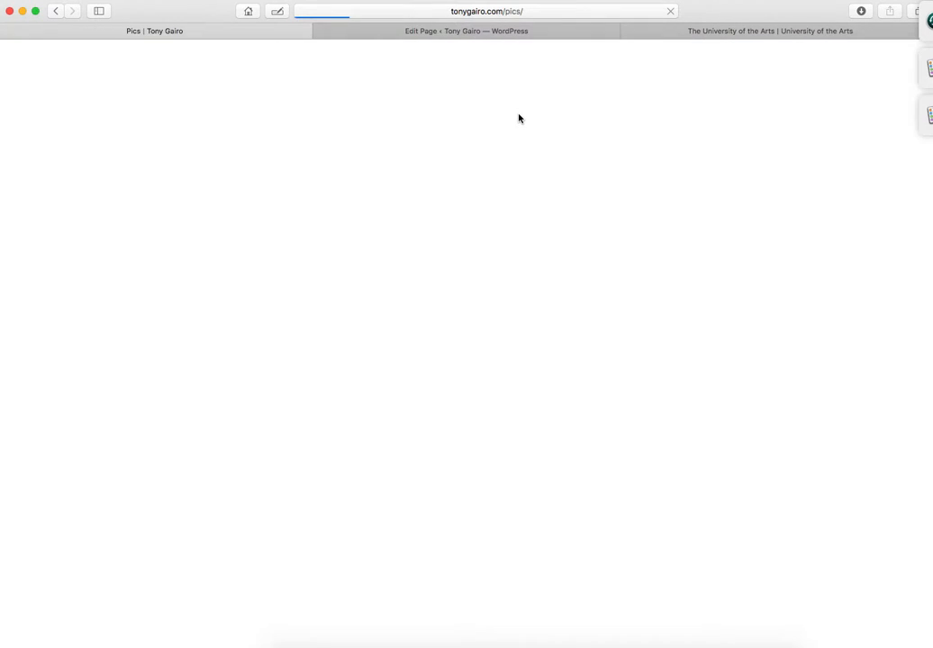
pyautogui.scroll(-5, 492, 258)
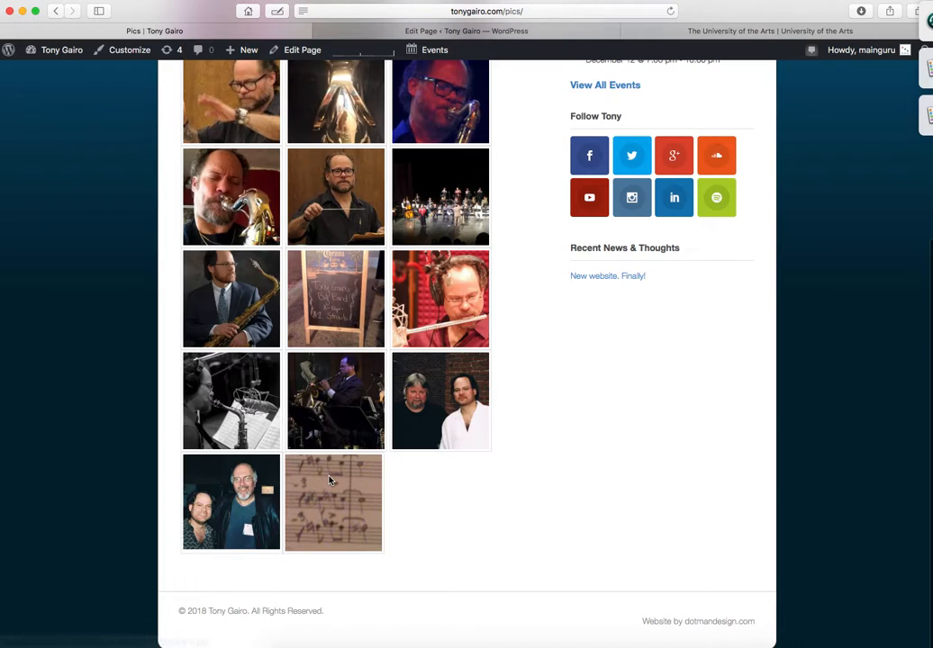
pyautogui.click(256, 494)
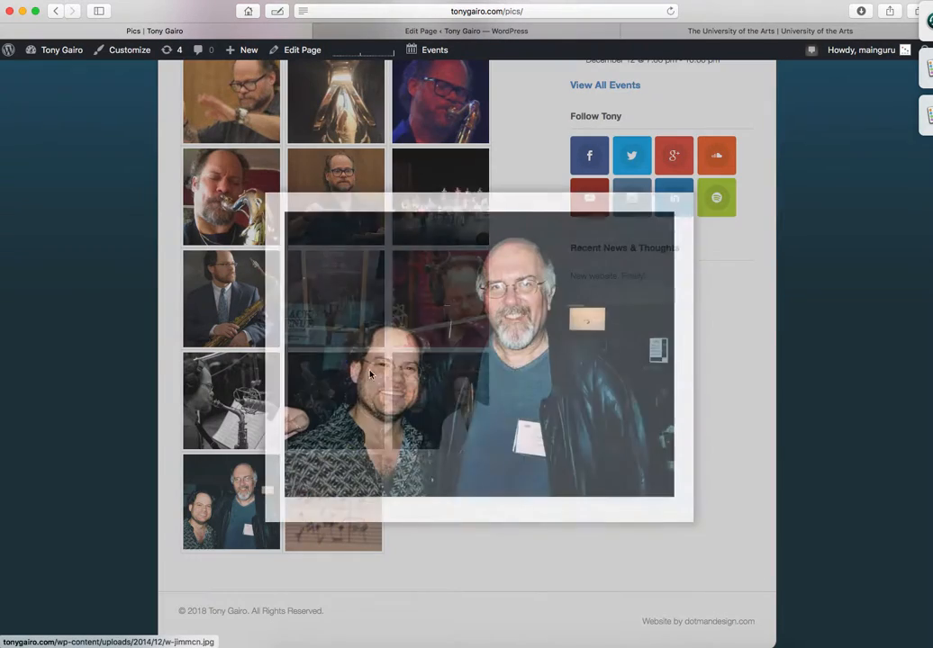
pyautogui.click(691, 191)
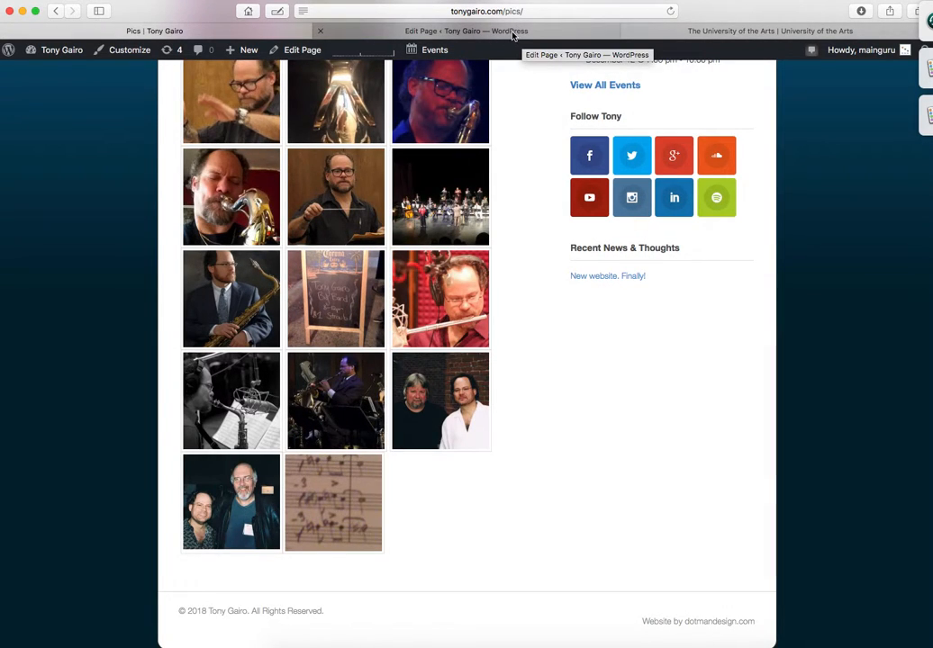
# Step: Return to the Homepage editor in the WordPress admin and open the list of all pages
pyautogui.click(513, 33)
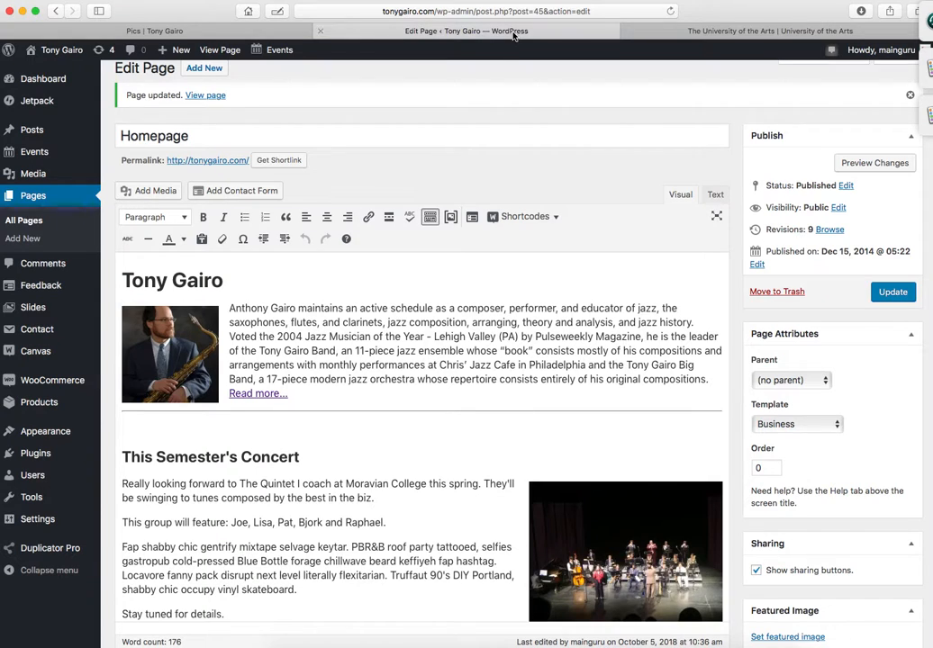
pyautogui.moveTo(56, 289)
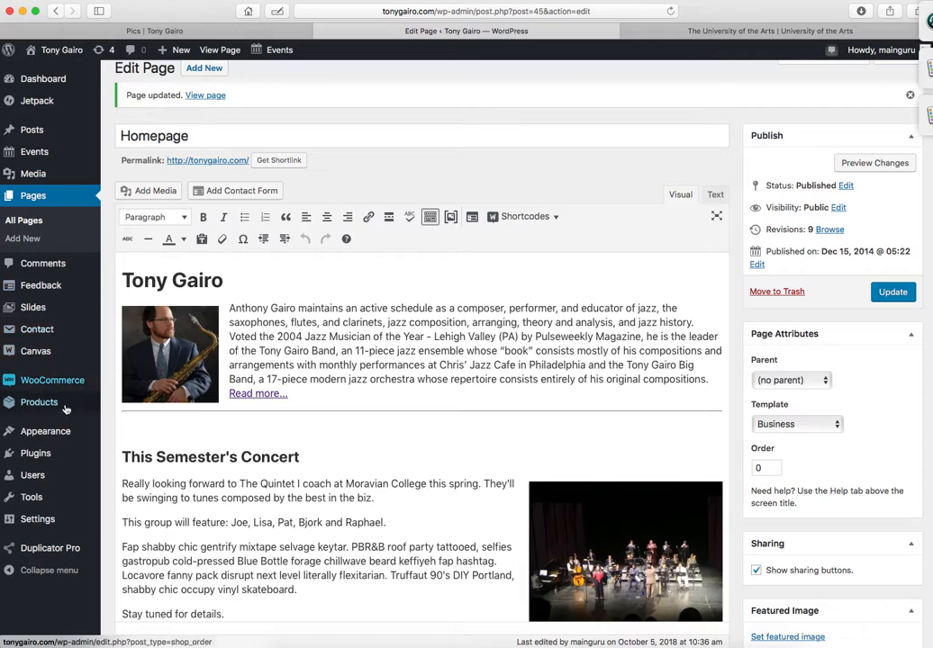
pyautogui.click(38, 202)
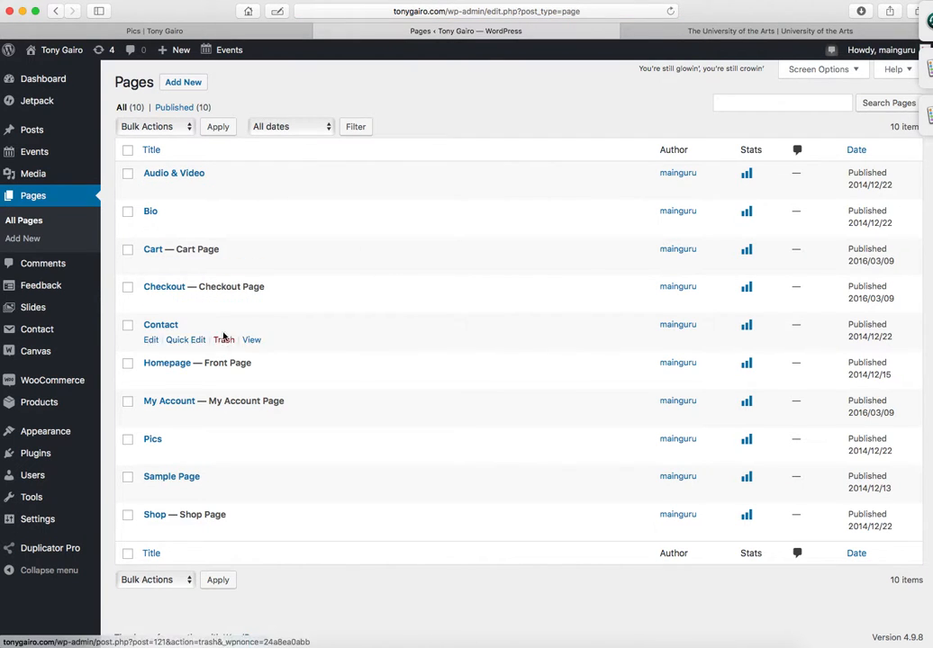
# Step: Open the Pics page for editing and delete the sheet-music image at the end of the gallery
pyautogui.click(152, 439)
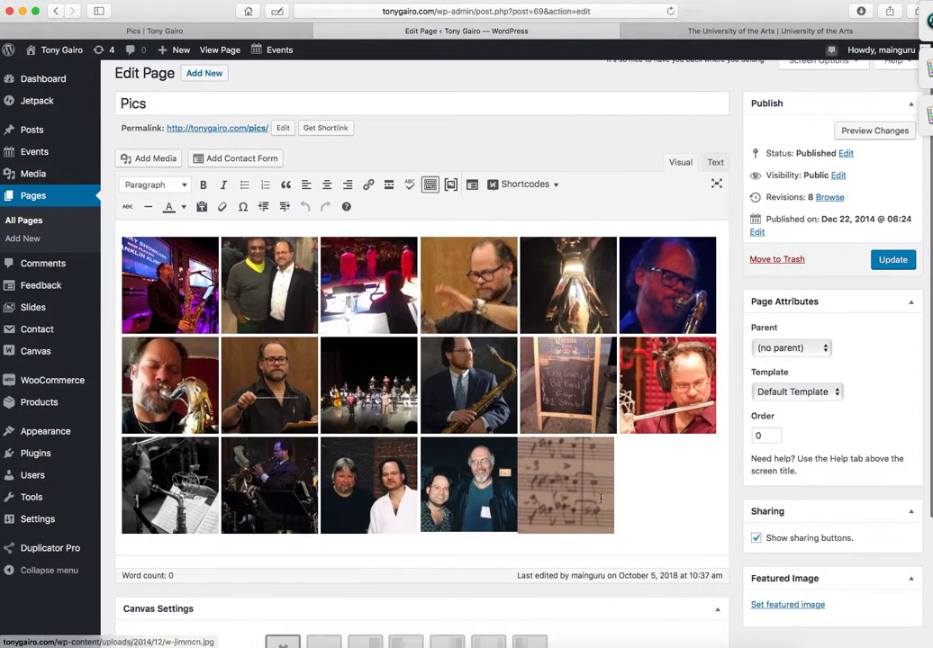
pyautogui.click(599, 498)
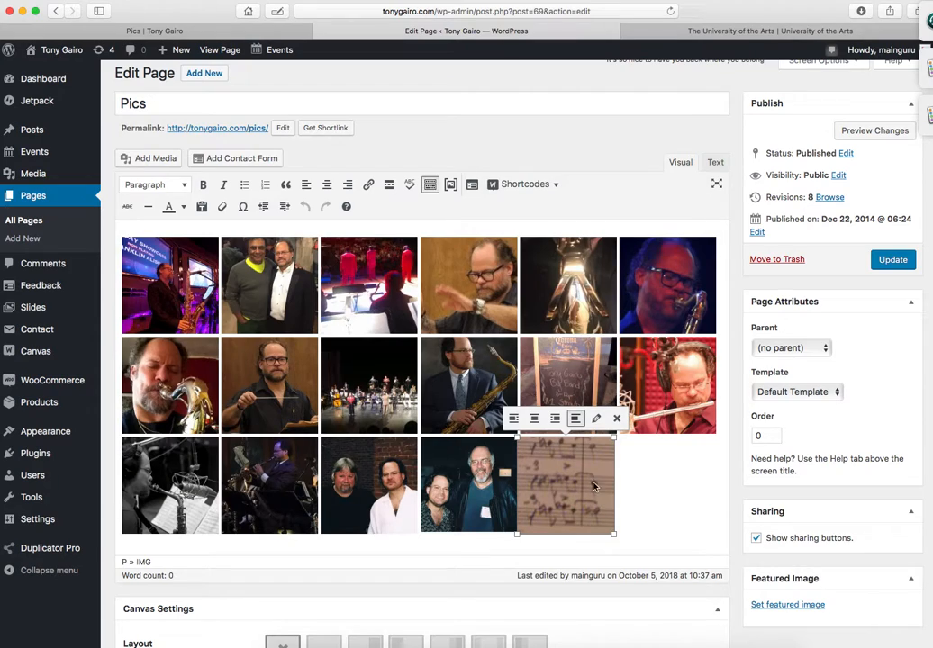
pyautogui.press('Delete')
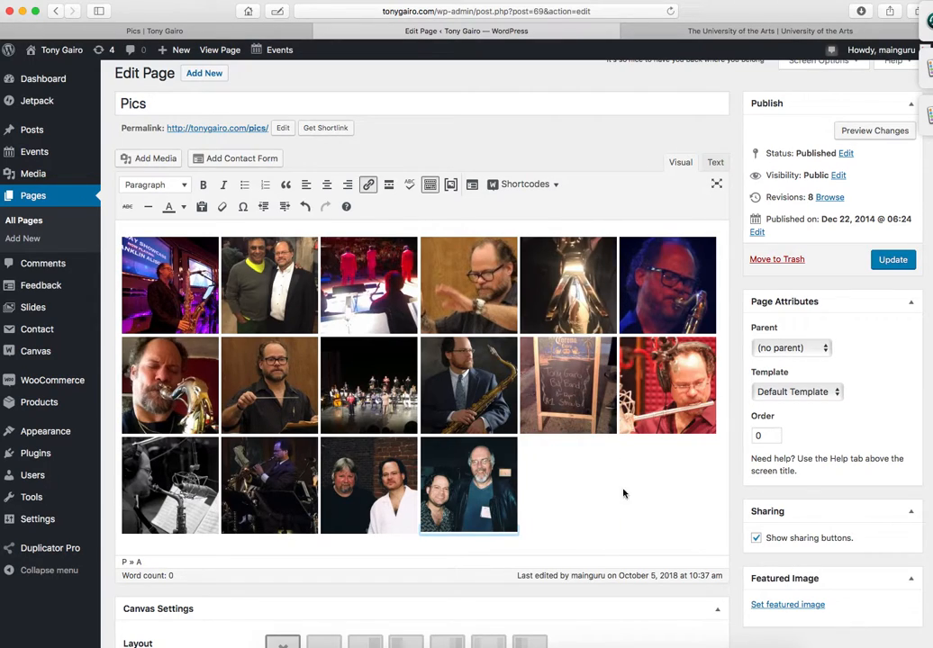
# Step: Place the insertion point after the last gallery photo, outside that photo's link
pyautogui.click(567, 386)
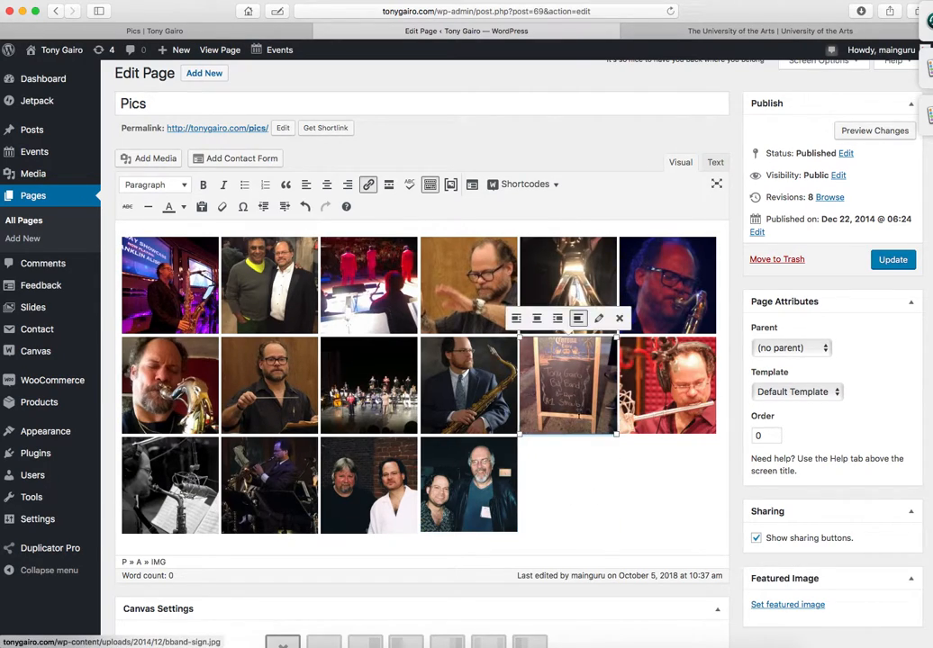
pyautogui.click(620, 498)
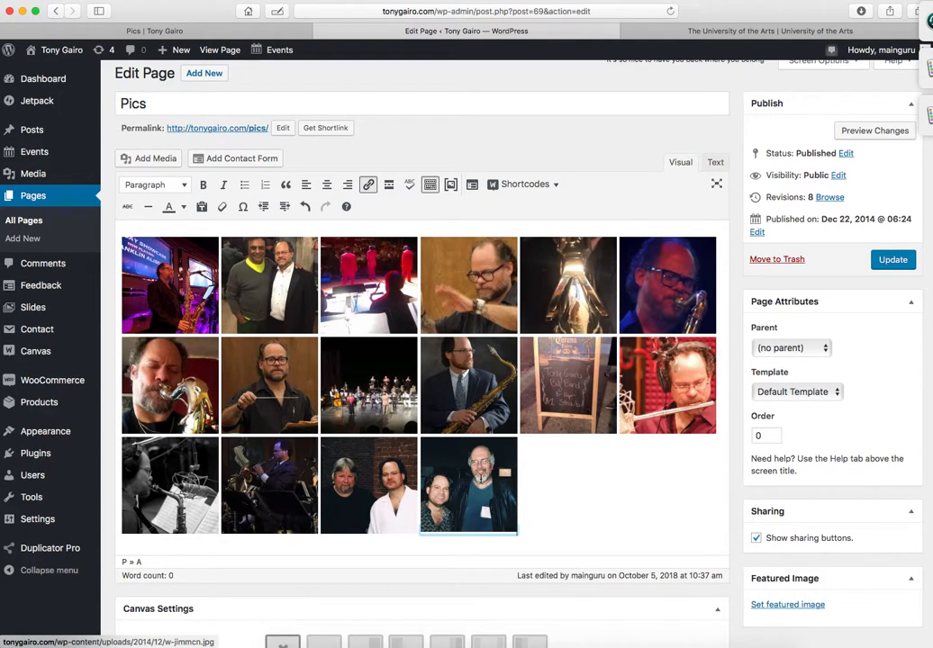
pyautogui.click(469, 484)
pyautogui.click(372, 478)
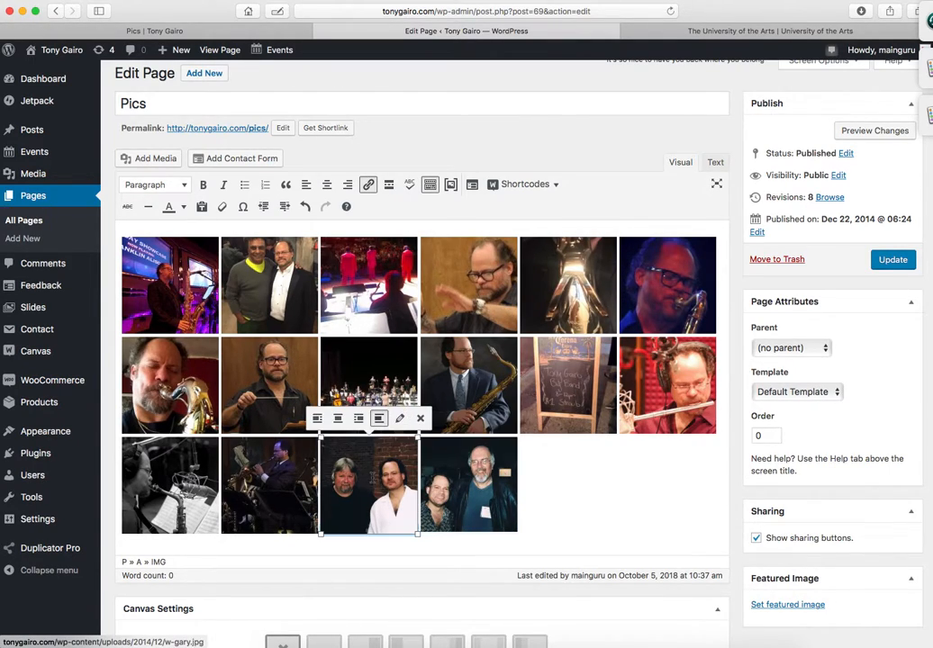
pyautogui.click(637, 495)
pyautogui.press('Right')
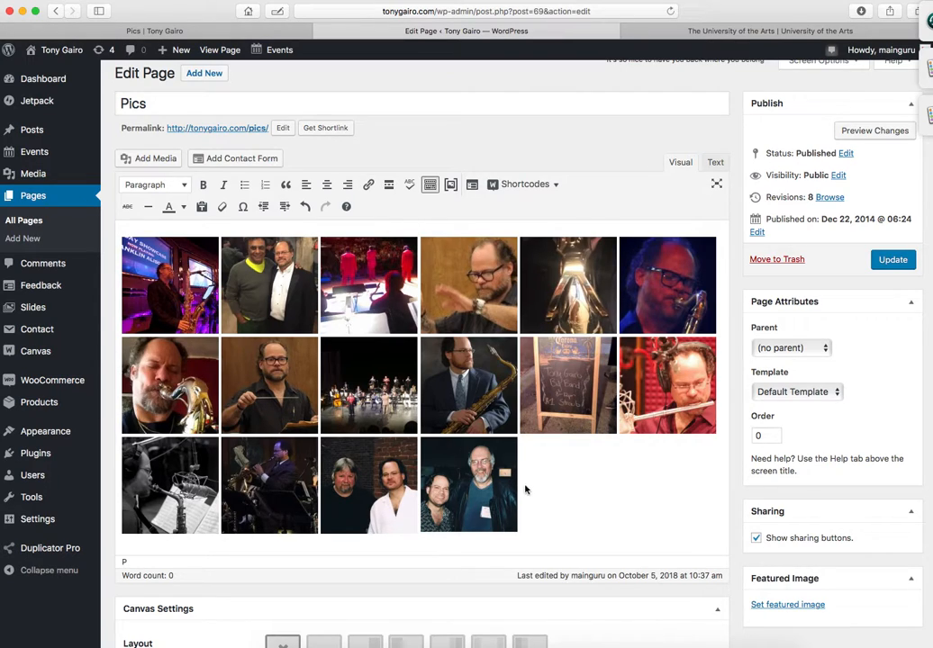
# Step: Open Add Media, look at the file upload option, and select chrisjazz.jpg from the Media Library
pyautogui.click(163, 159)
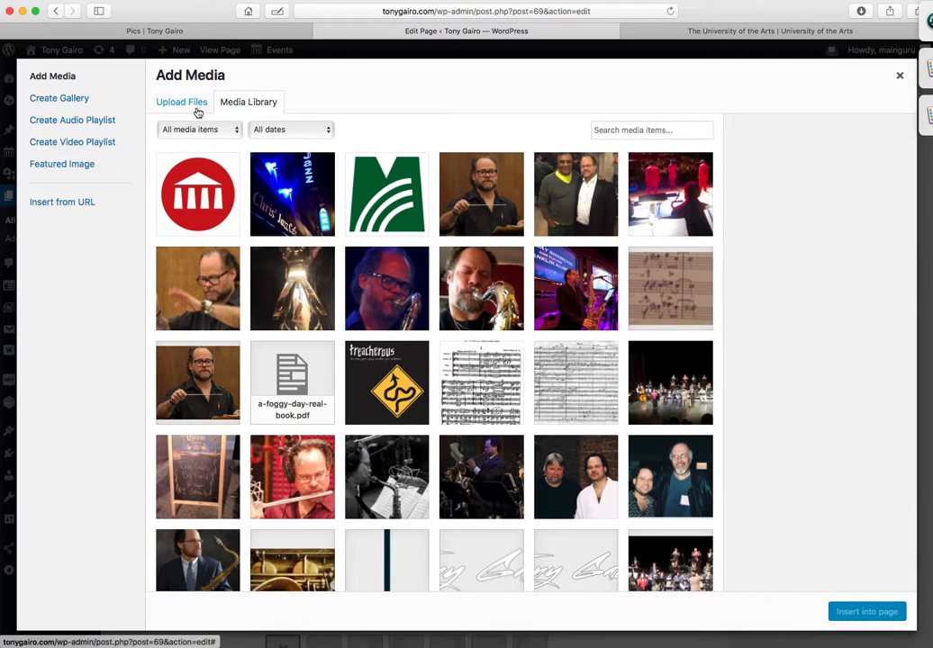
pyautogui.click(198, 106)
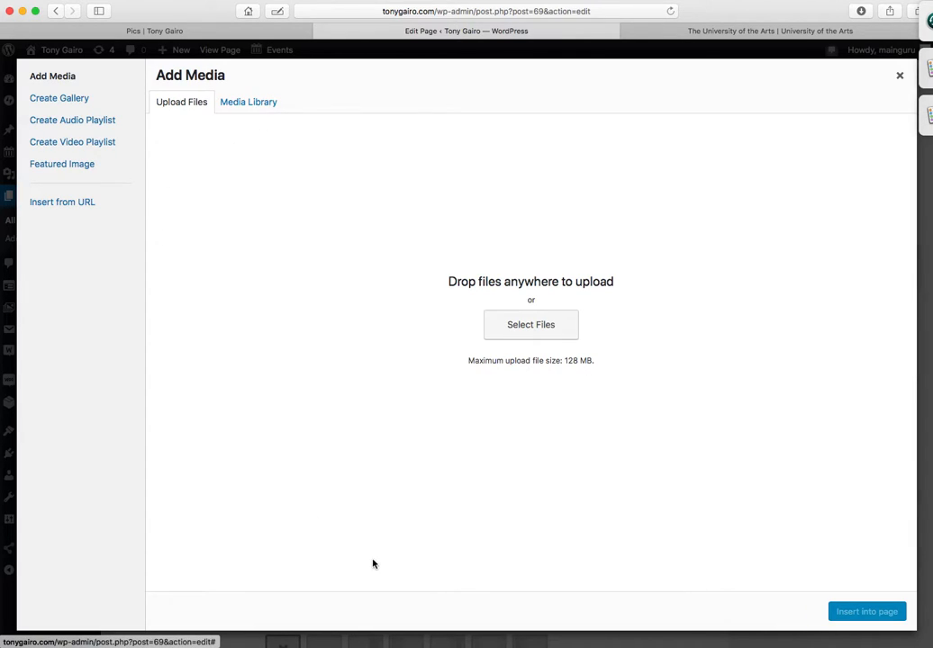
pyautogui.click(247, 104)
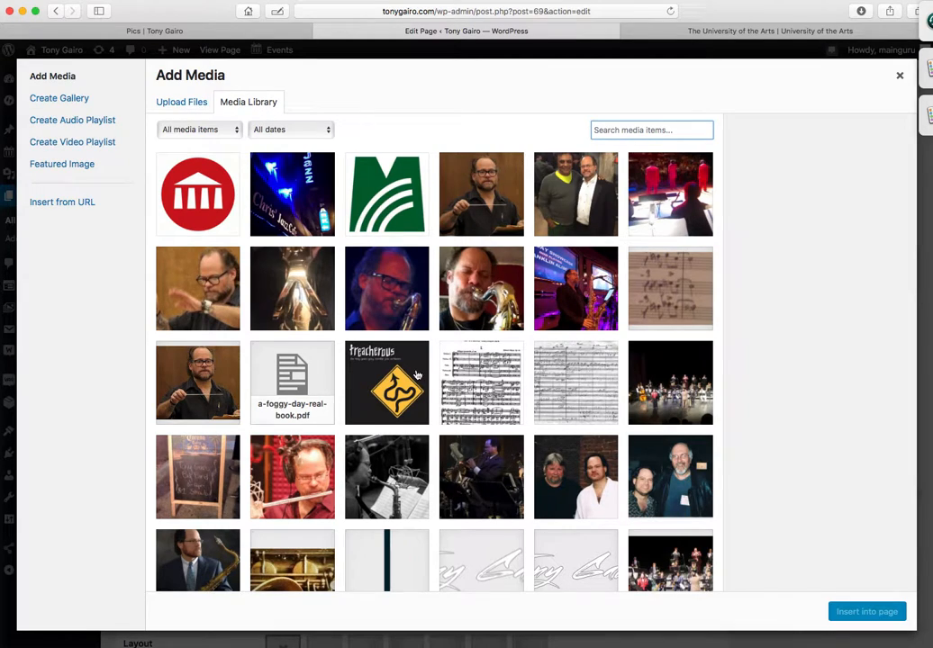
pyautogui.scroll(-3, 417, 375)
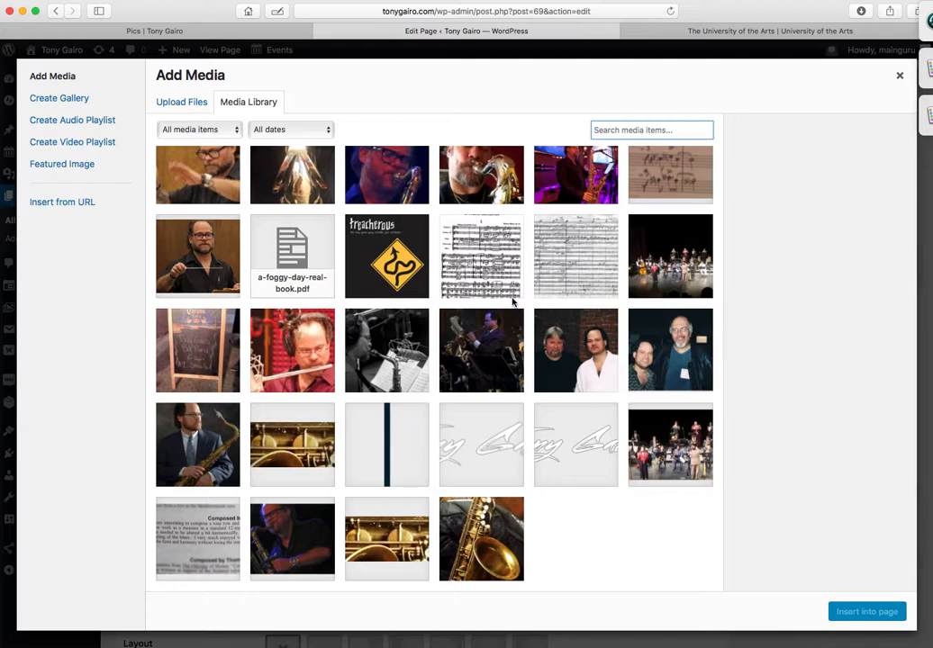
pyautogui.scroll(3, 512, 303)
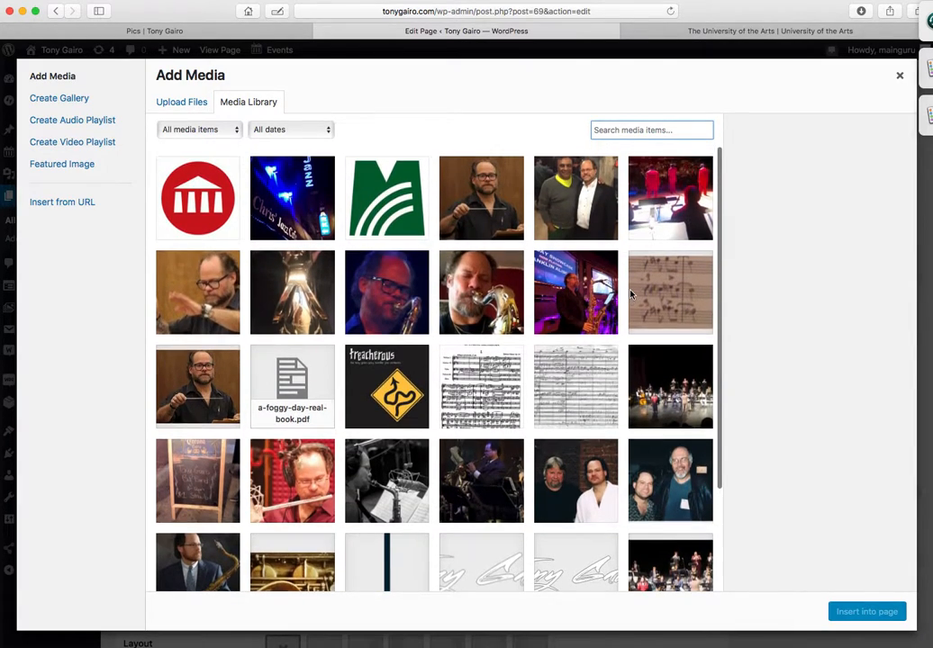
pyautogui.click(297, 185)
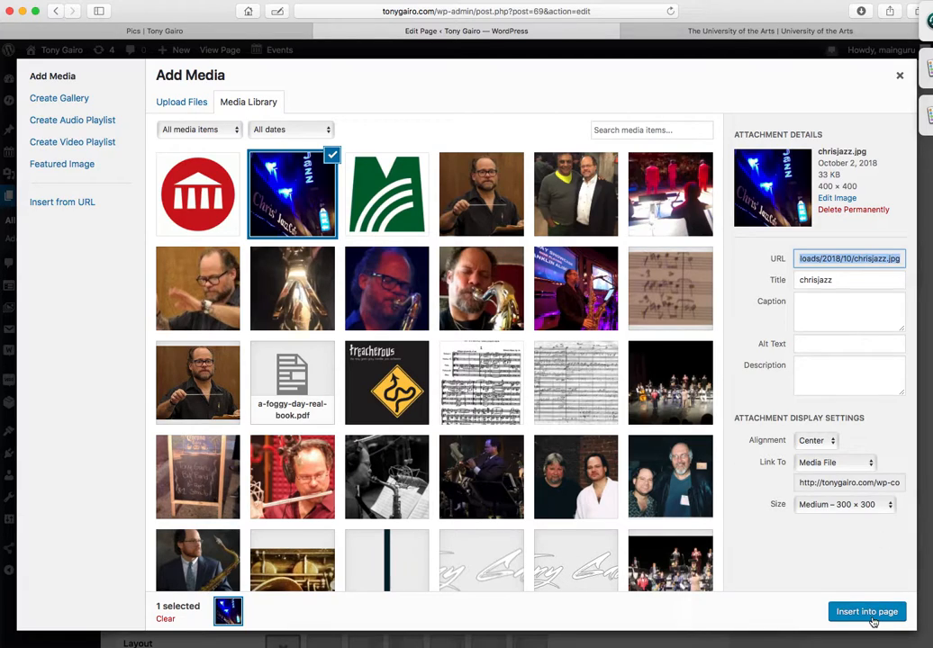
# Step: Set the chrisjazz.jpg display settings to alignment None and size Thumbnail – 150 × 150
pyautogui.click(821, 442)
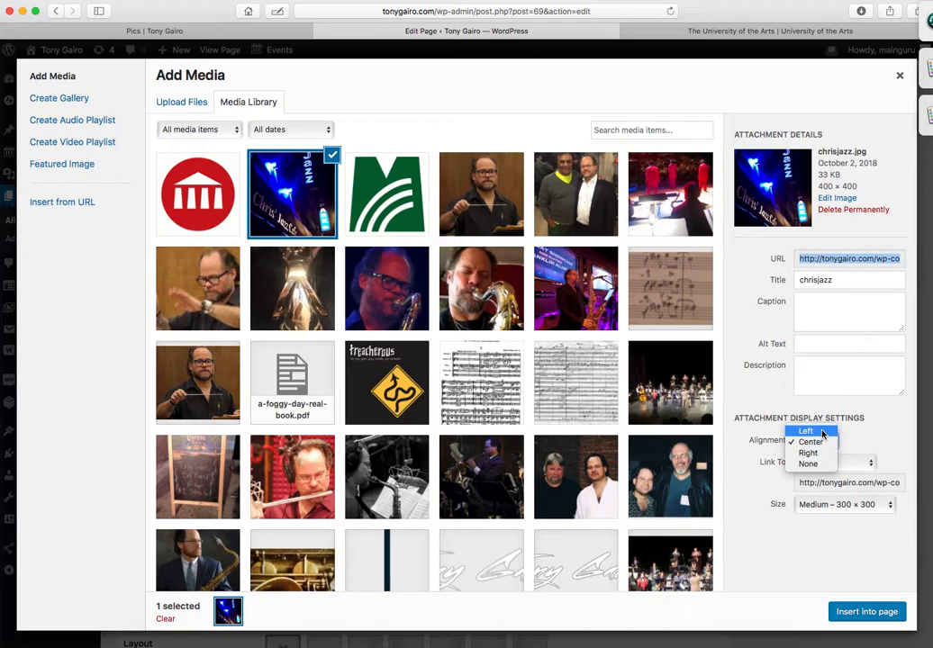
pyautogui.click(816, 465)
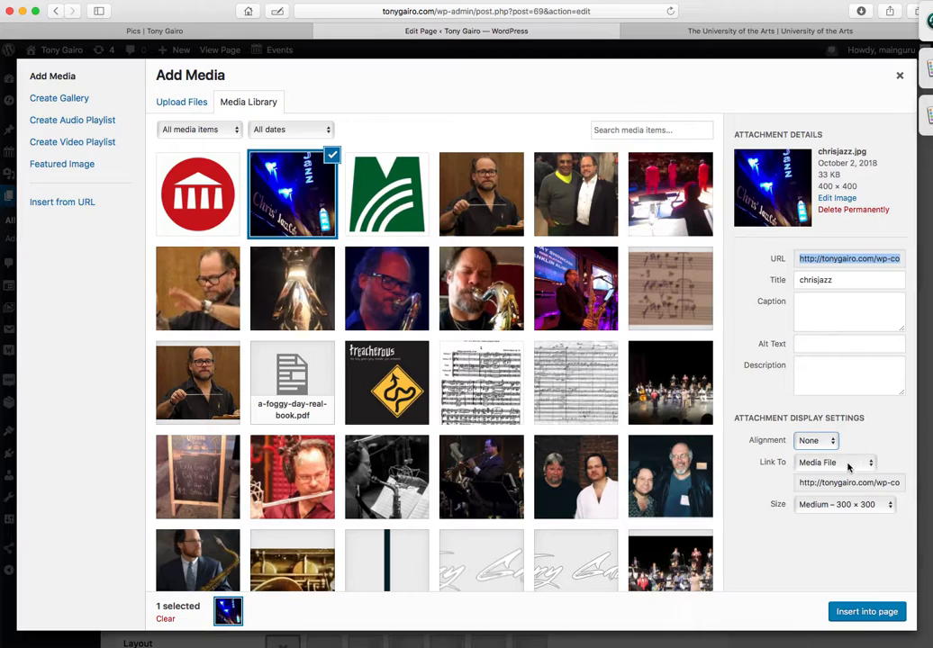
pyautogui.click(837, 507)
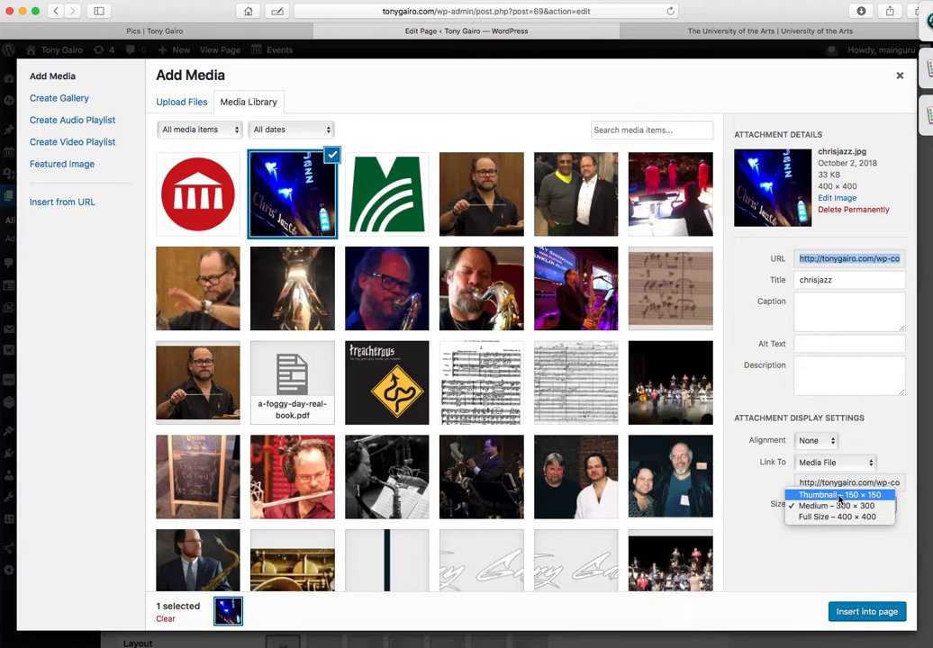
pyautogui.click(840, 495)
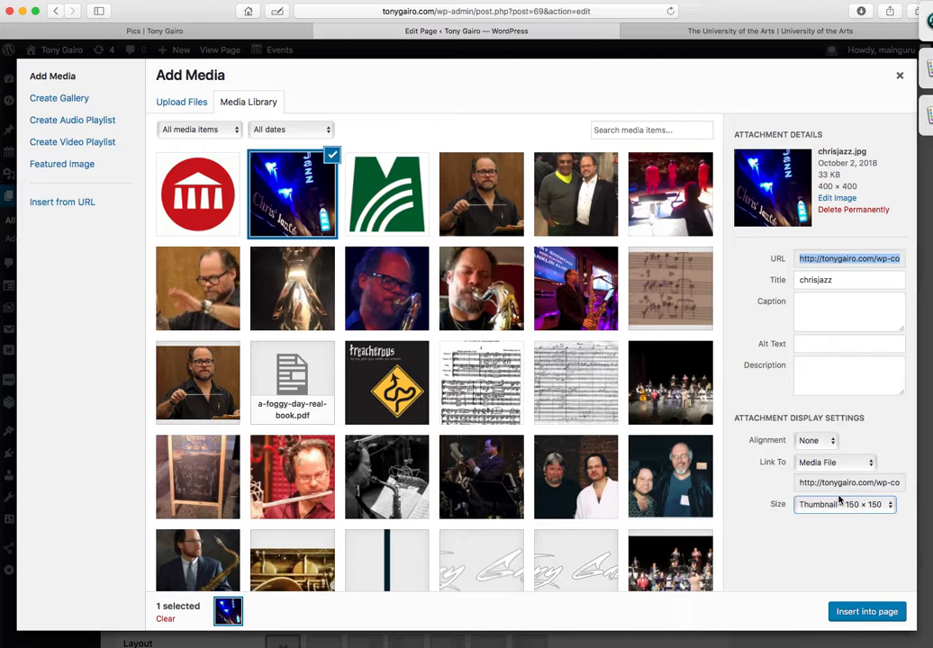
# Step: Check the live Pics gallery for comparison, insert the chrisjazz thumbnail into the page, and update it
pyautogui.click(238, 33)
pyautogui.scroll(5, 450, 313)
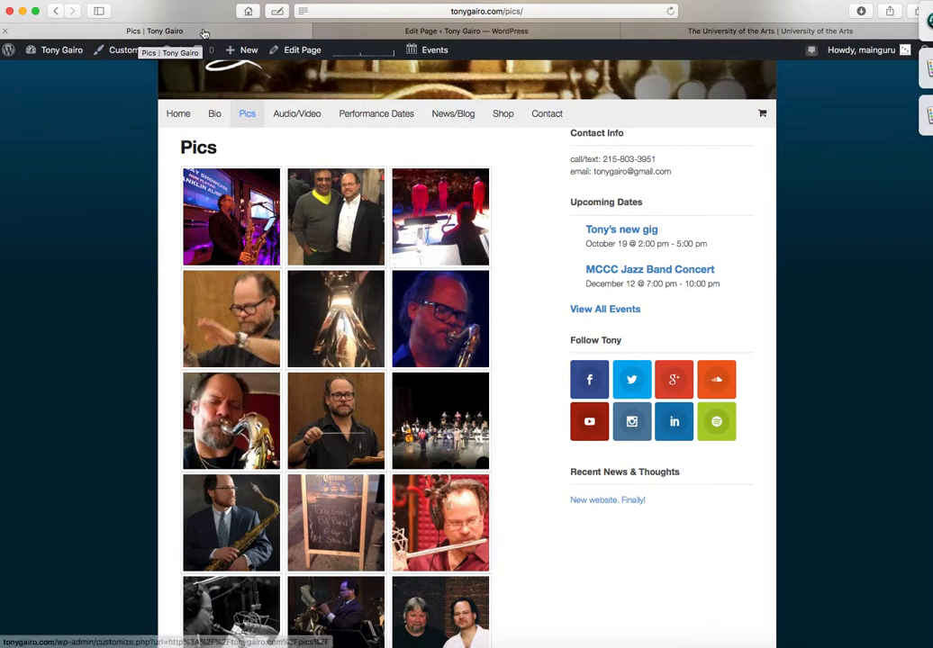
pyautogui.click(572, 31)
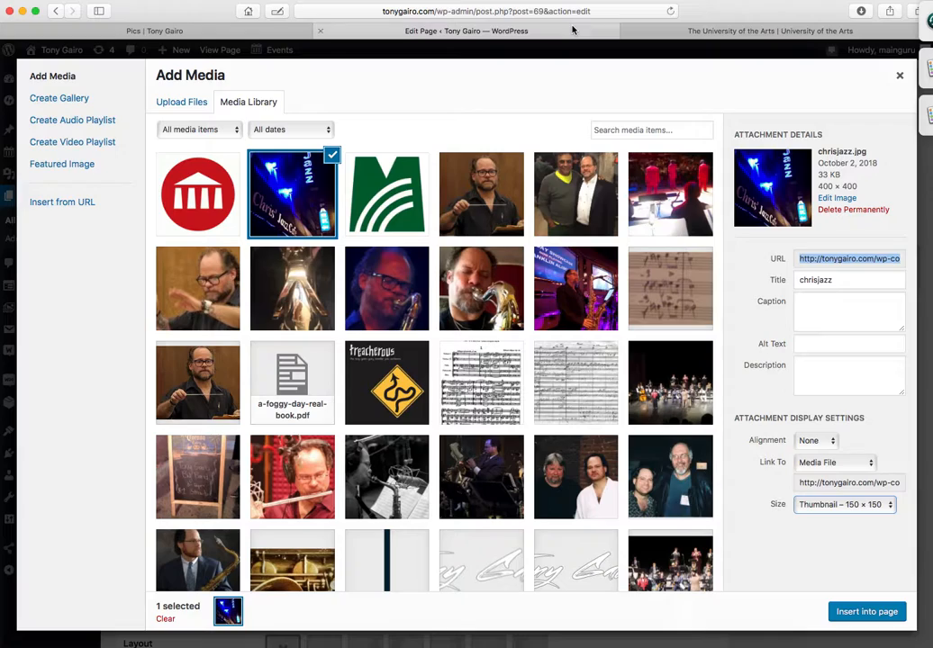
pyautogui.click(867, 611)
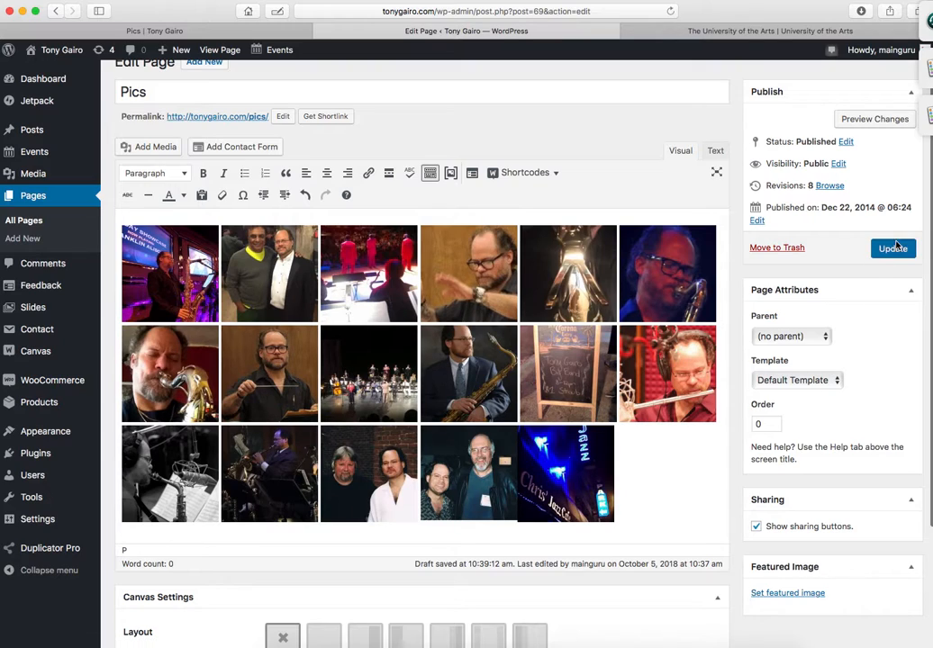
pyautogui.click(894, 248)
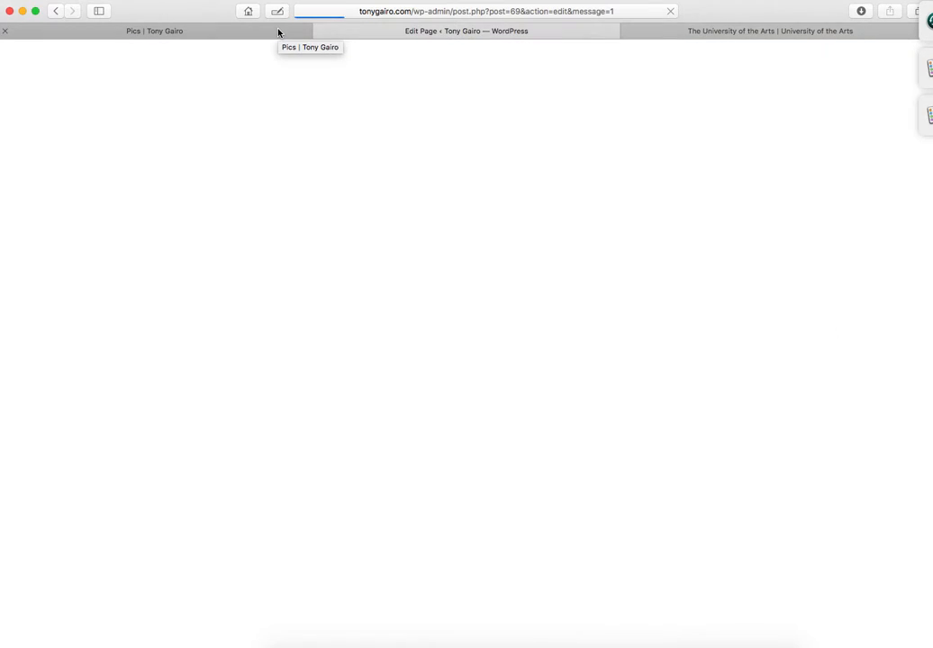
# Step: Reload the live Pics page, and enlarge and close the new Chris' Jazz Cafe thumbnail
pyautogui.click(278, 33)
pyautogui.click(670, 11)
pyautogui.scroll(-4, 343, 376)
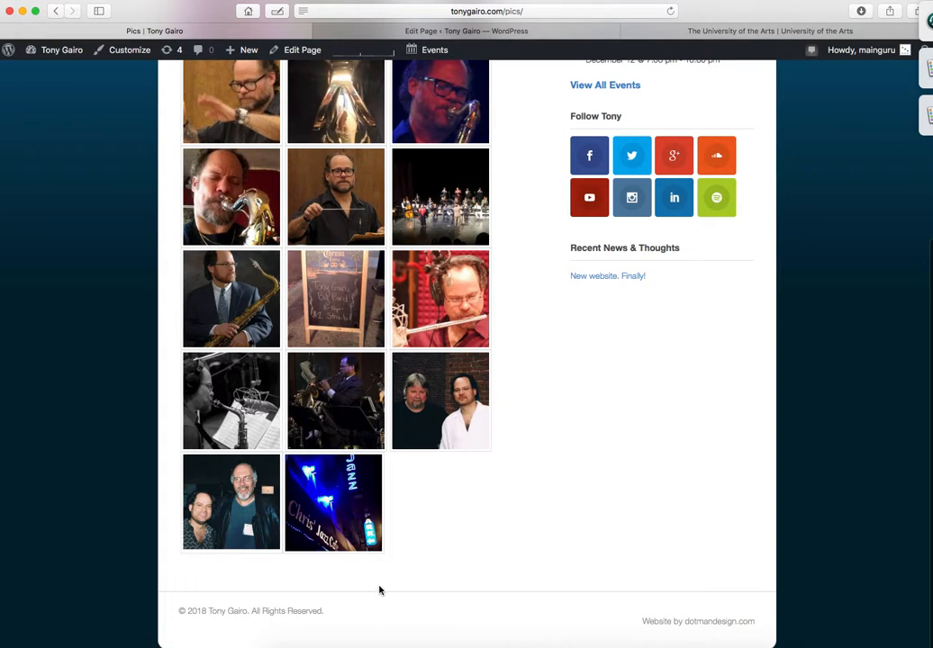
pyautogui.click(329, 491)
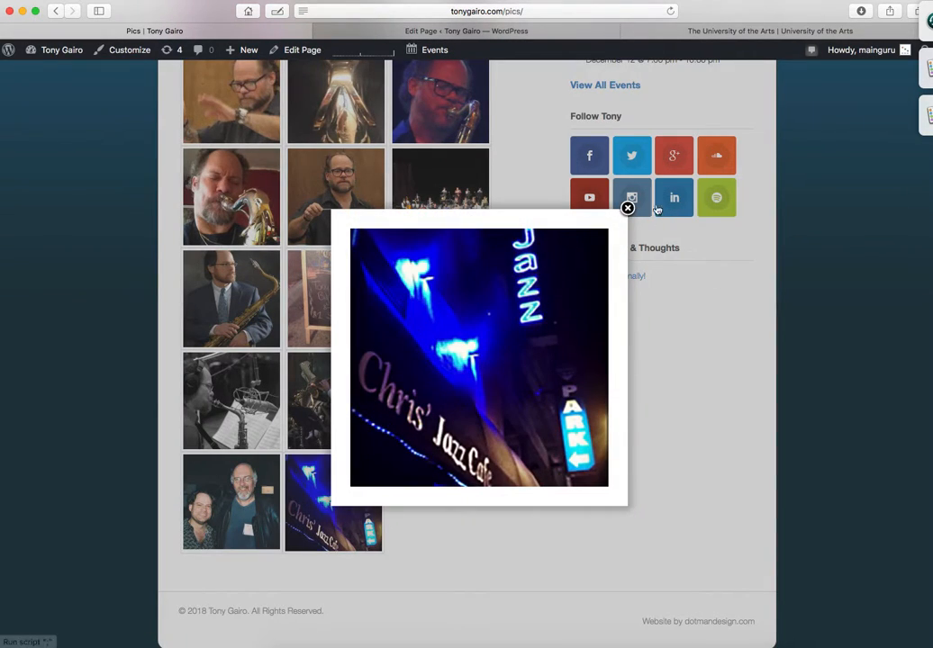
pyautogui.click(628, 209)
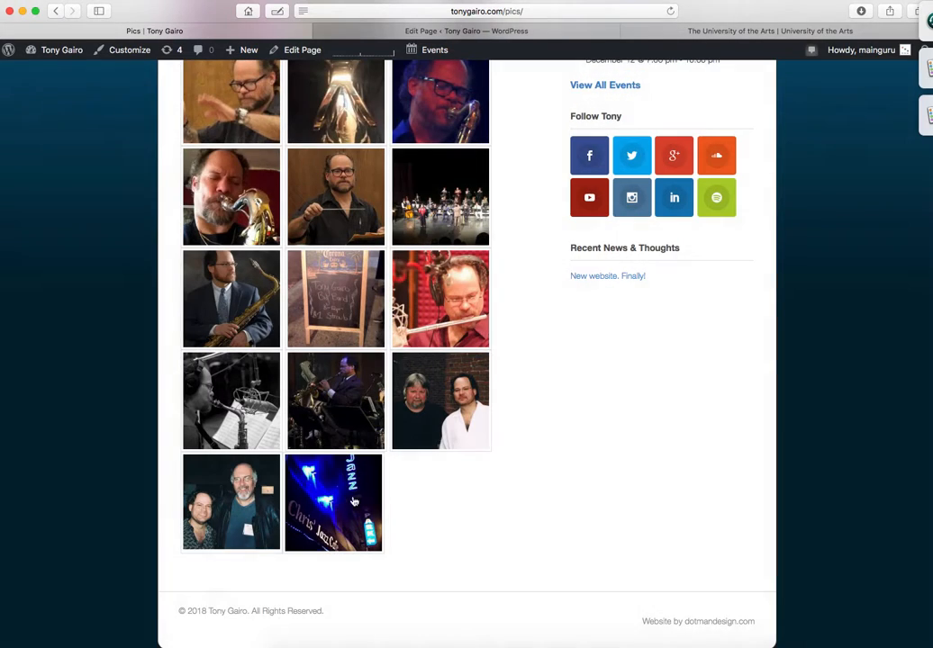
# Step: Enlarge the last photo of two men, browse forward and back through the neighbouring gallery images, and close the viewer
pyautogui.click(217, 491)
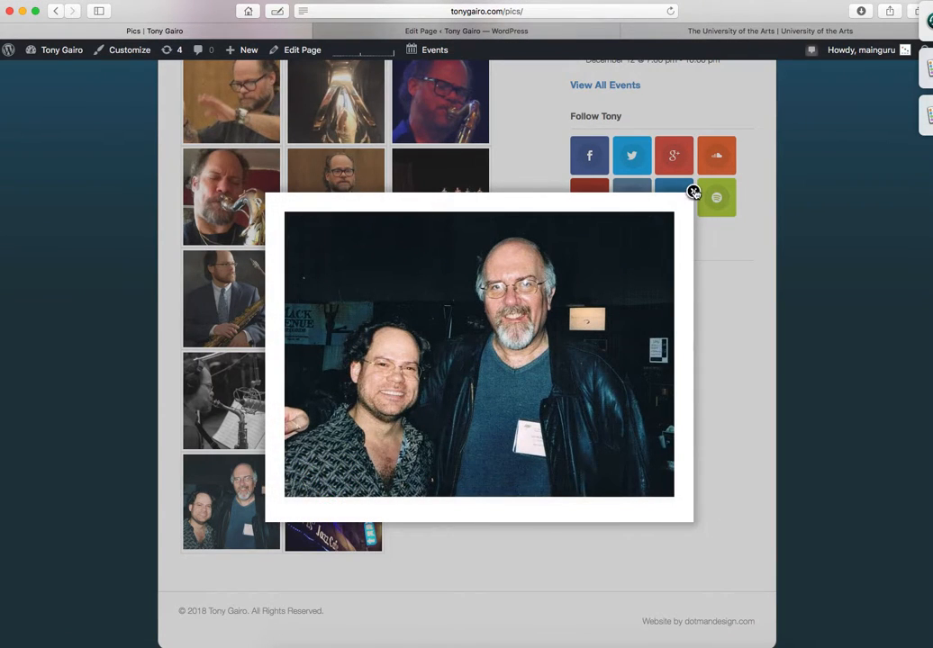
pyautogui.click(673, 357)
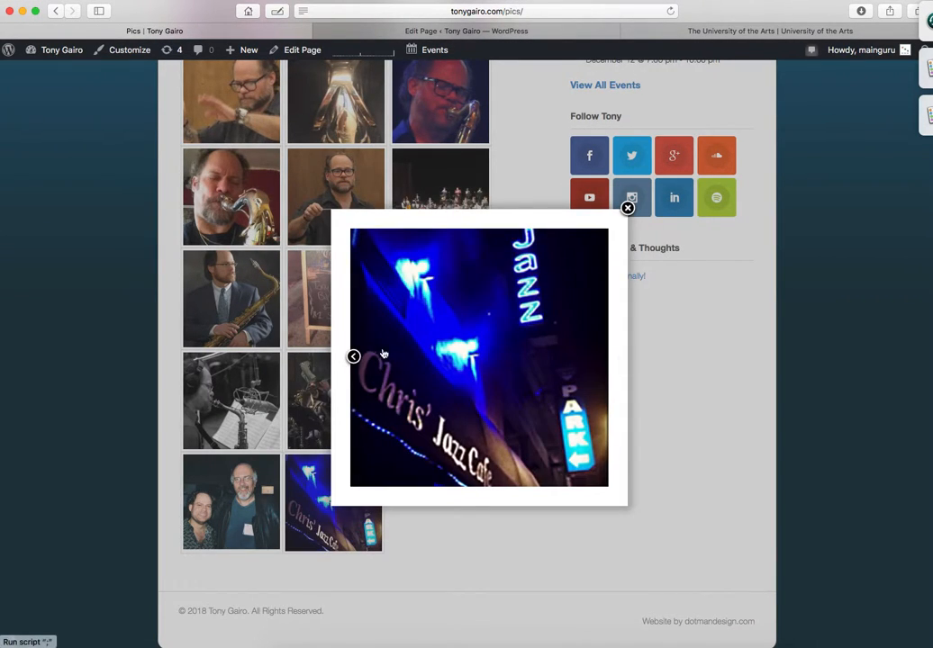
pyautogui.click(354, 361)
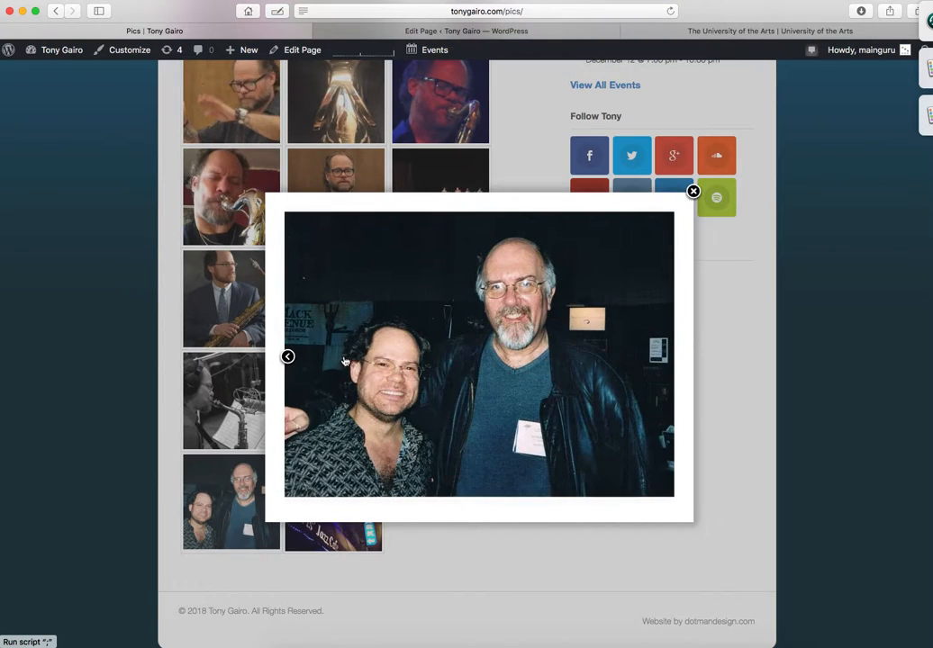
pyautogui.click(291, 357)
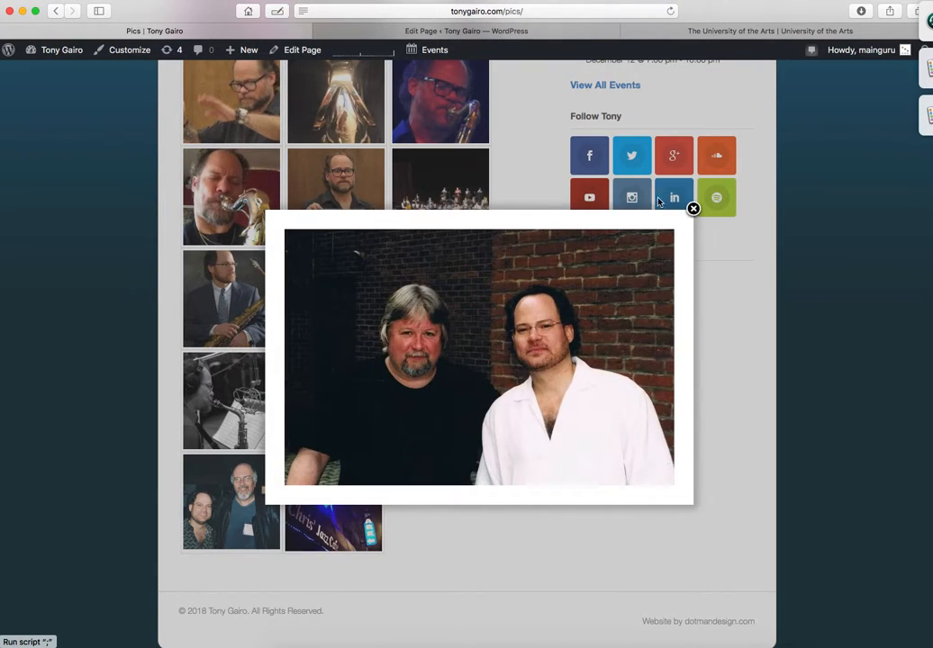
pyautogui.click(693, 209)
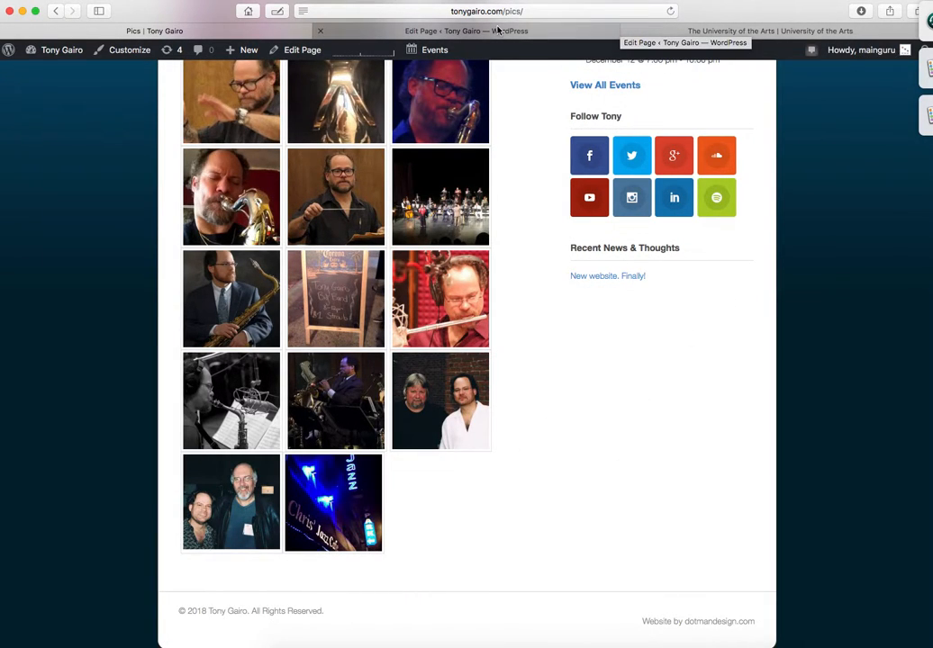
# Step: Show the HTML source of the Pics page and highlight the chrisjazz.jpg image link code at its end
pyautogui.click(539, 31)
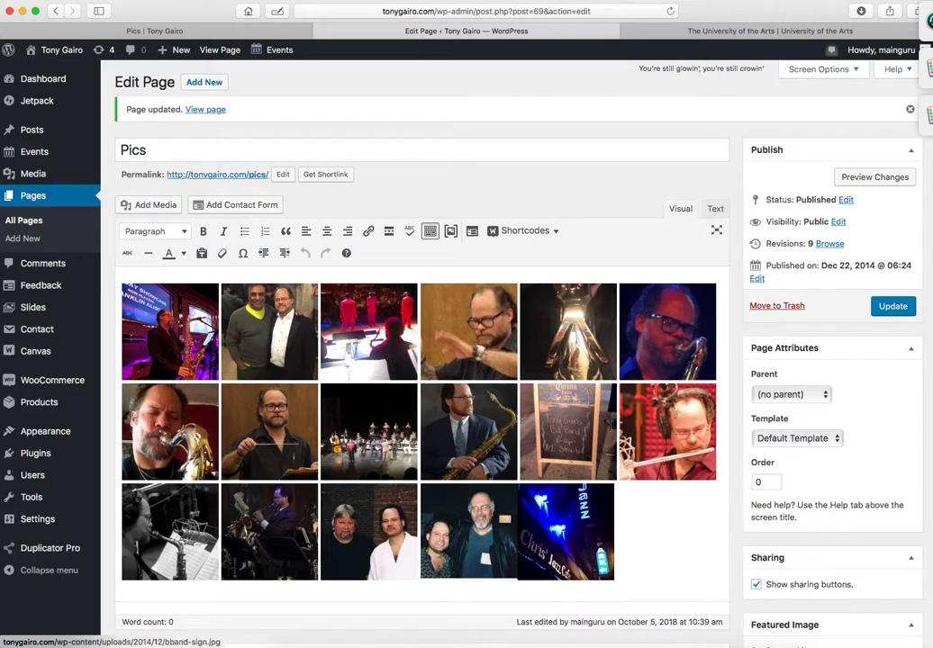
pyautogui.click(715, 209)
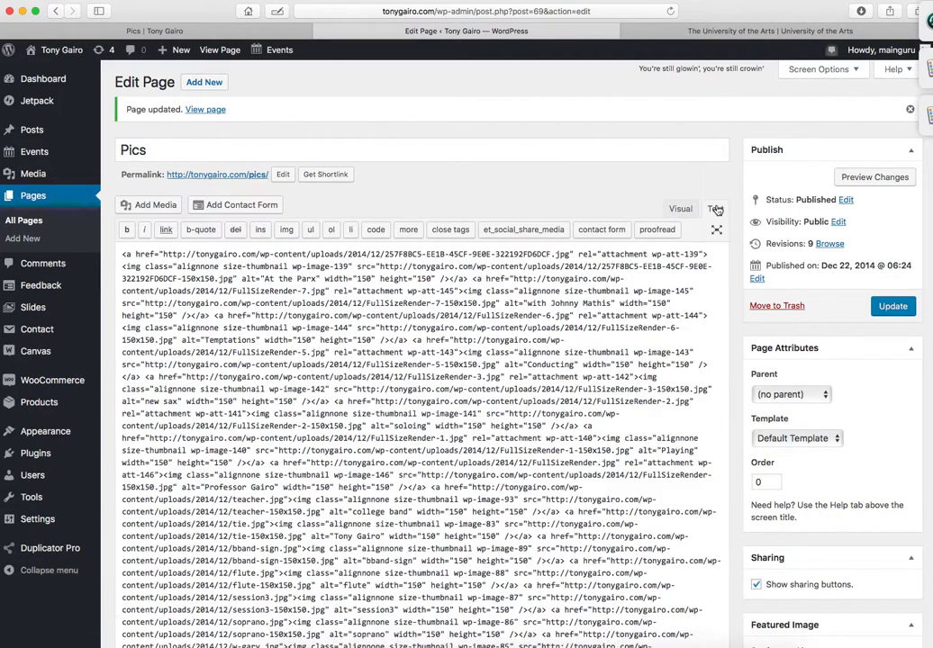
pyautogui.scroll(-5, 537, 468)
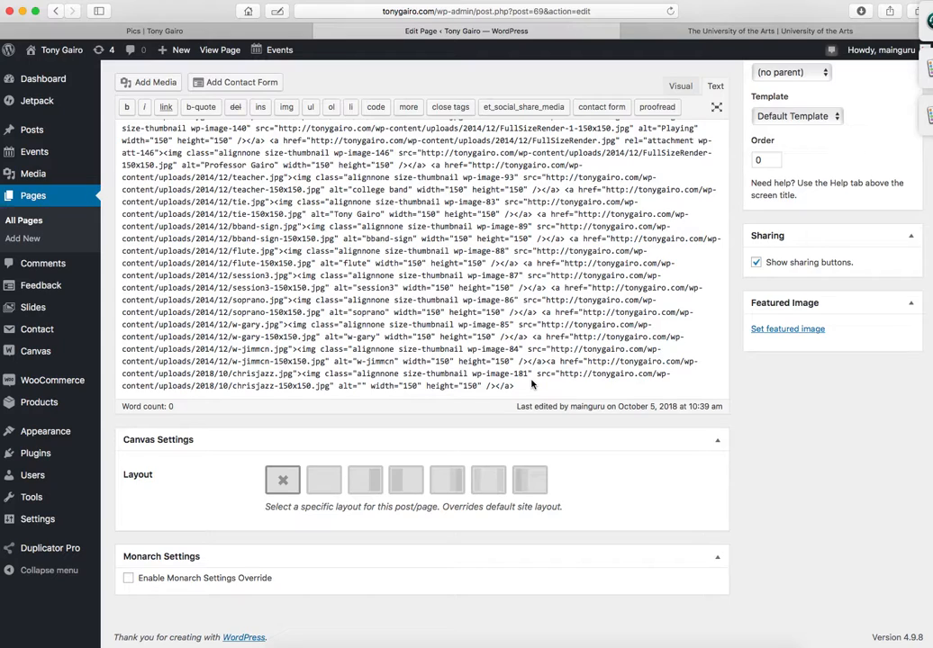
pyautogui.moveTo(521, 386); pyautogui.dragTo(303, 374)
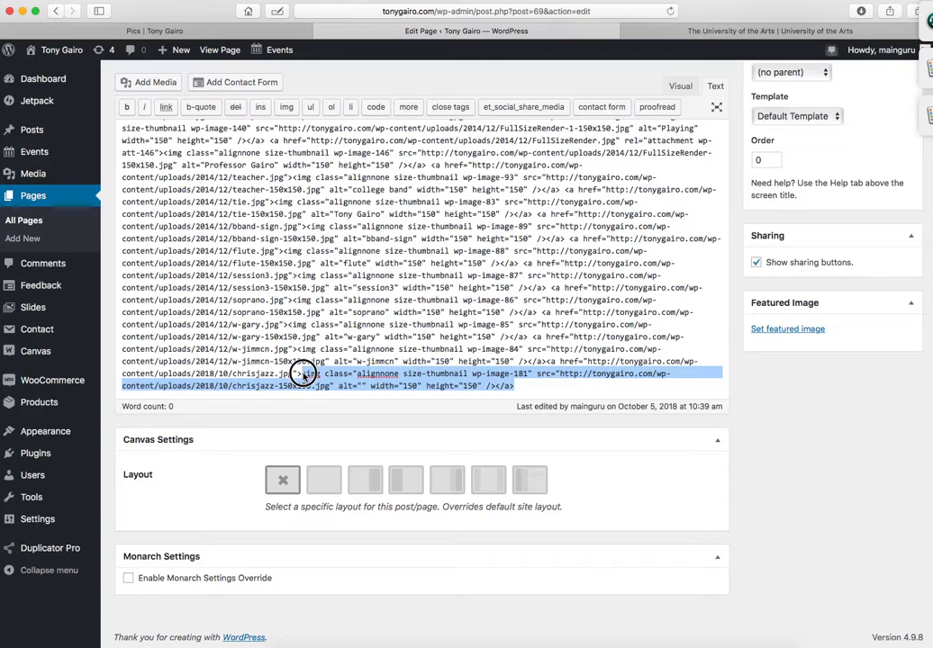
pyautogui.moveTo(303, 373); pyautogui.dragTo(546, 360)
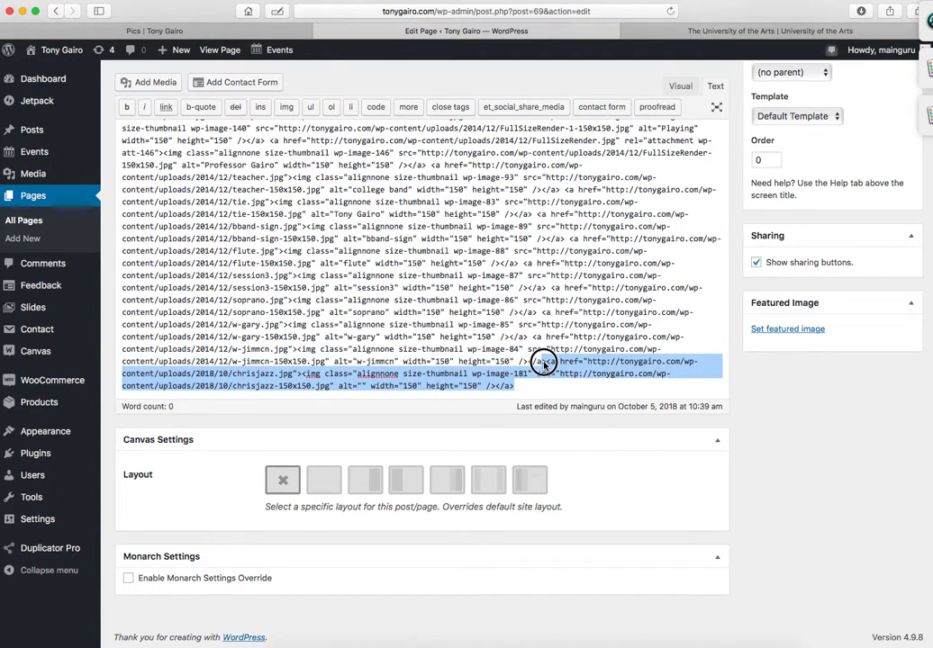
pyautogui.moveTo(544, 363); pyautogui.dragTo(547, 365)
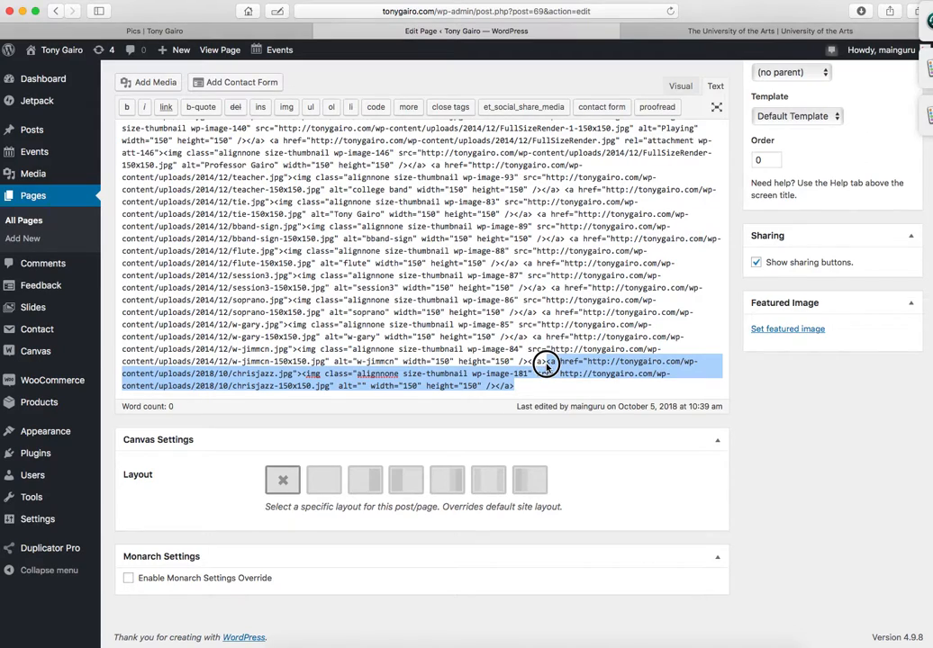
pyautogui.moveTo(546, 364); pyautogui.dragTo(547, 366)
# Step: Insert a space before the chrisjazz.jpg link in the source, return to the visual editor, and update the page
pyautogui.click(533, 338)
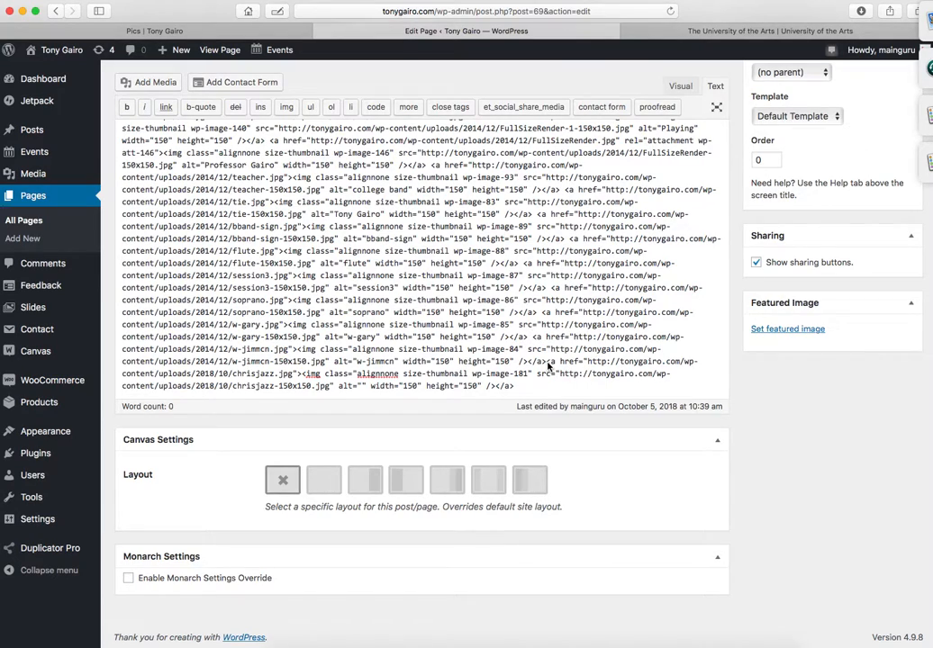
pyautogui.click(547, 362)
pyautogui.press('BackSpace')
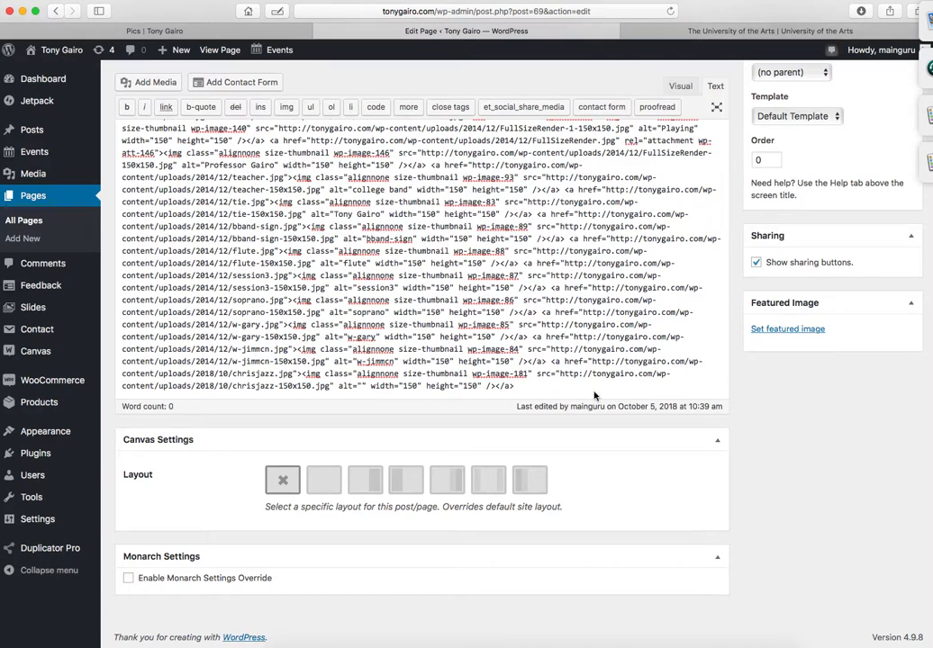
pyautogui.click(686, 88)
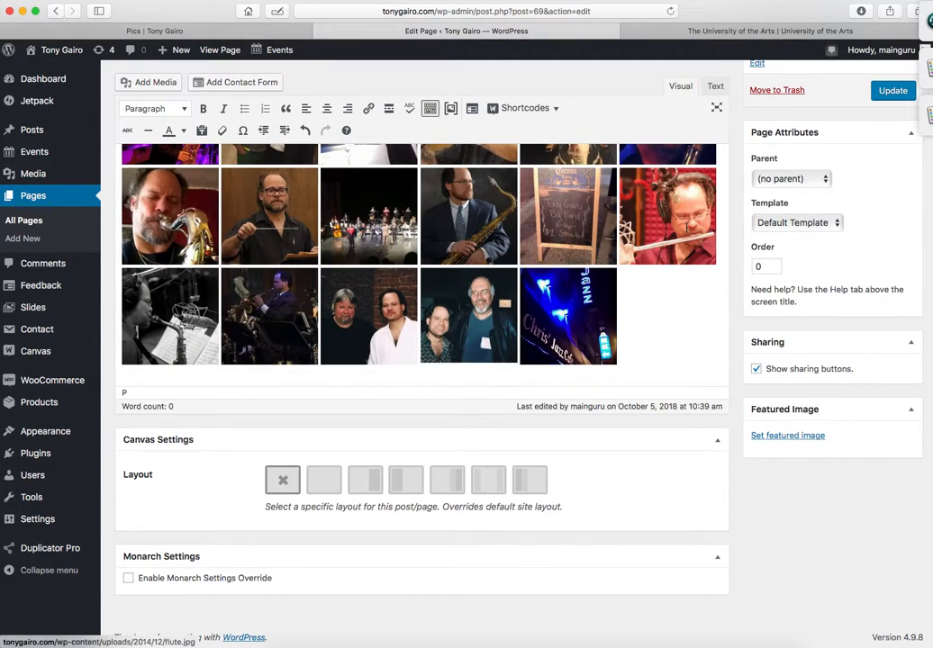
pyautogui.click(893, 91)
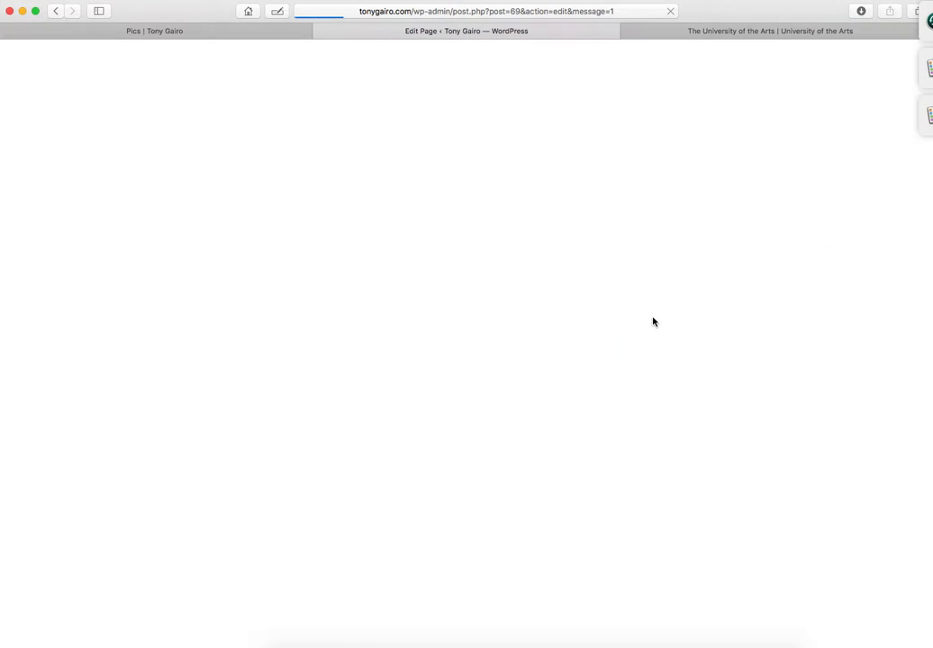
pyautogui.scroll(-3, 595, 350)
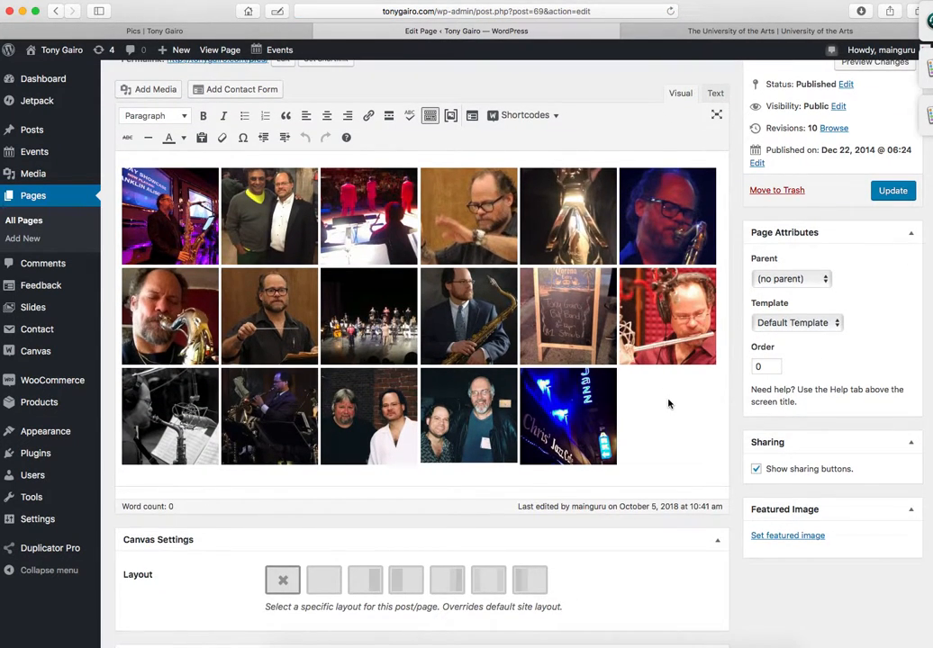
pyautogui.click(670, 411)
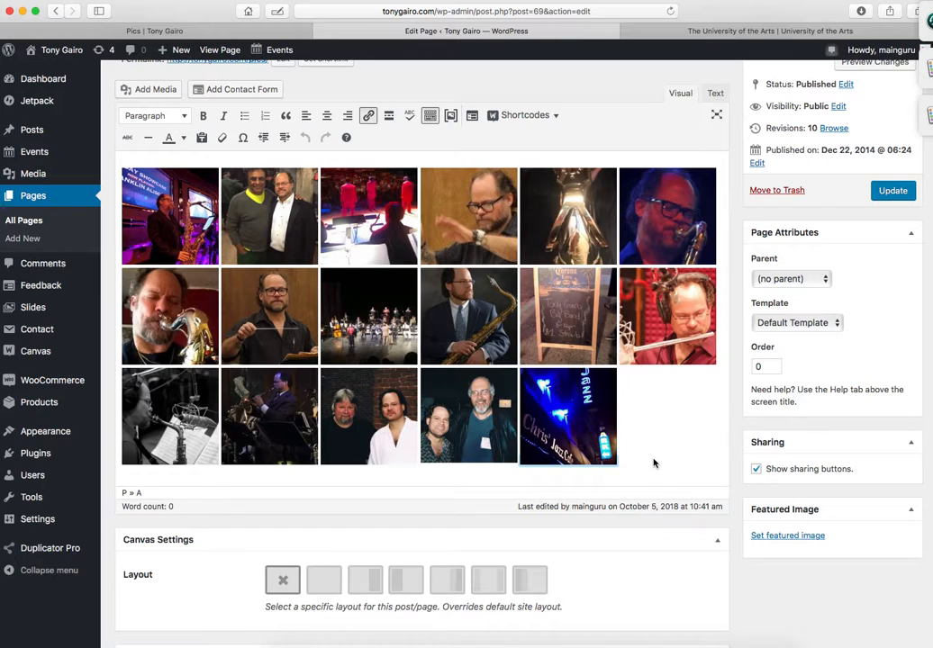
pyautogui.scroll(3, 654, 465)
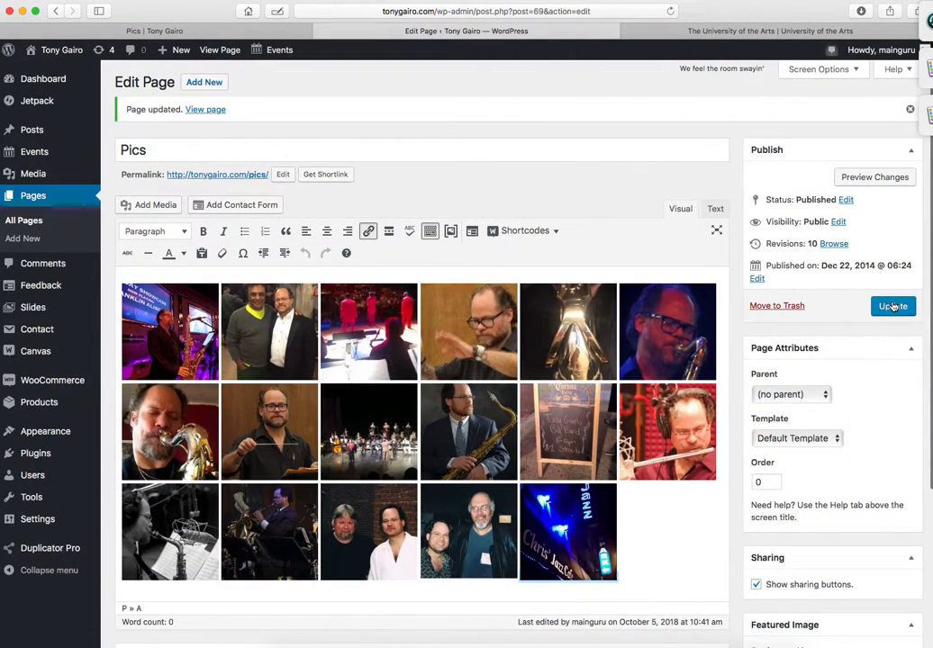
# Step: View the live Pics page and open the "New website. Finally!" post from the site's News/Blog page
pyautogui.click(235, 31)
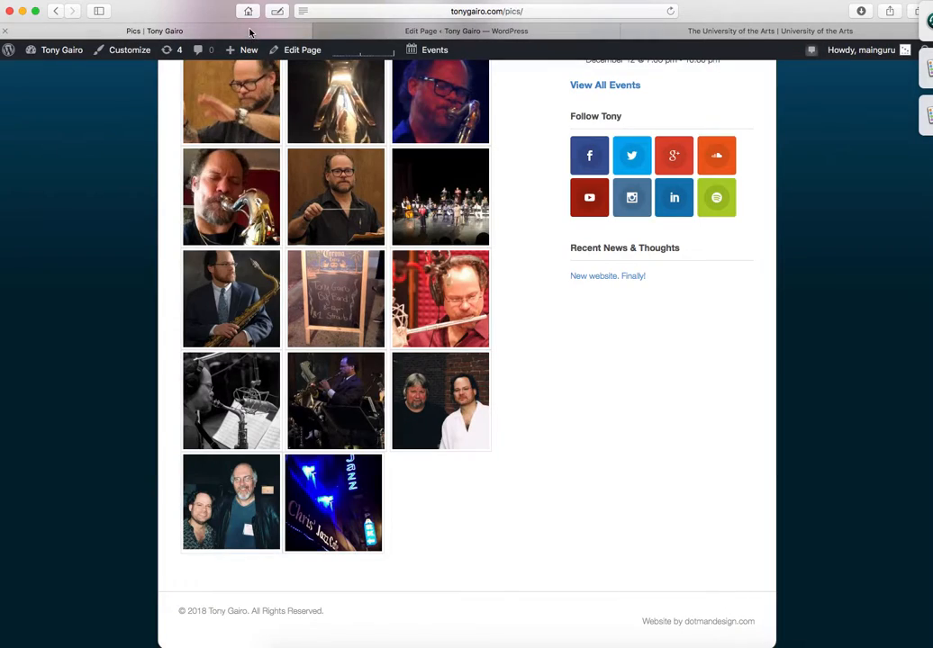
pyautogui.scroll(5, 522, 298)
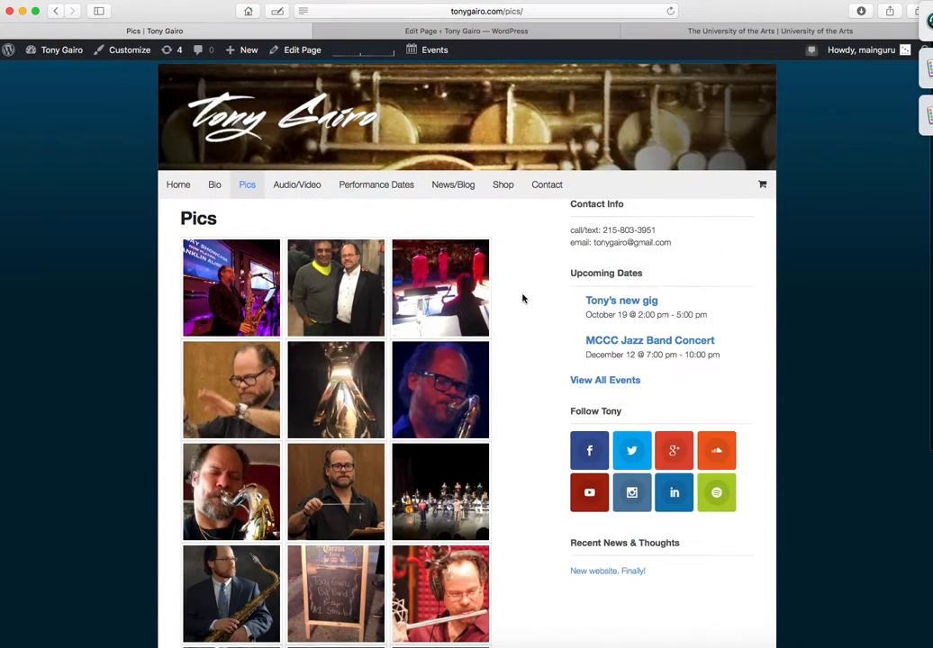
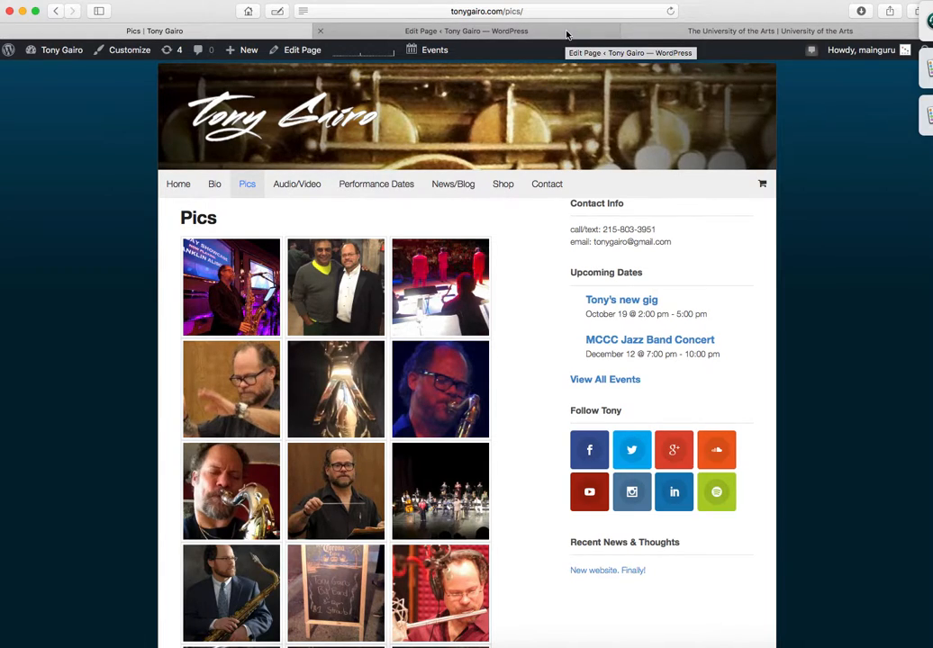
pyautogui.click(443, 193)
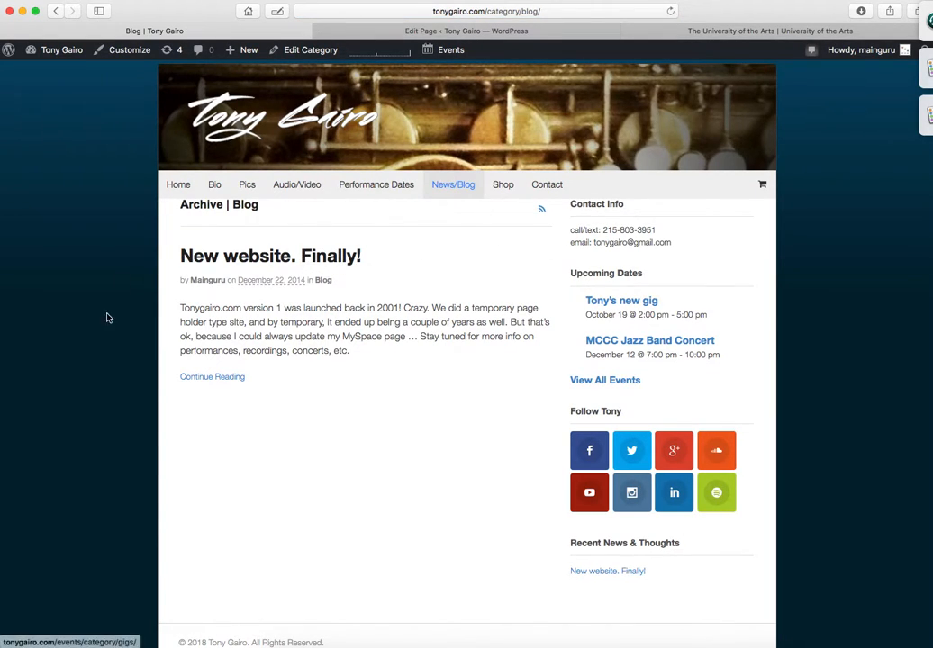
pyautogui.click(351, 261)
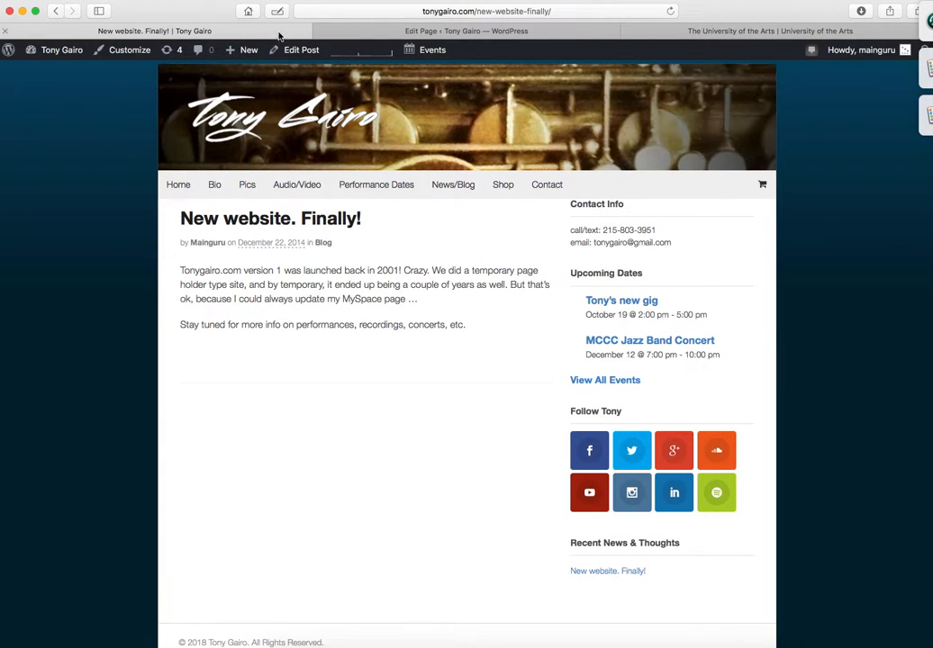
# Step: Create a new post titled with the person's first name and "Takes over!", and enter "About time." as its body text
pyautogui.click(371, 32)
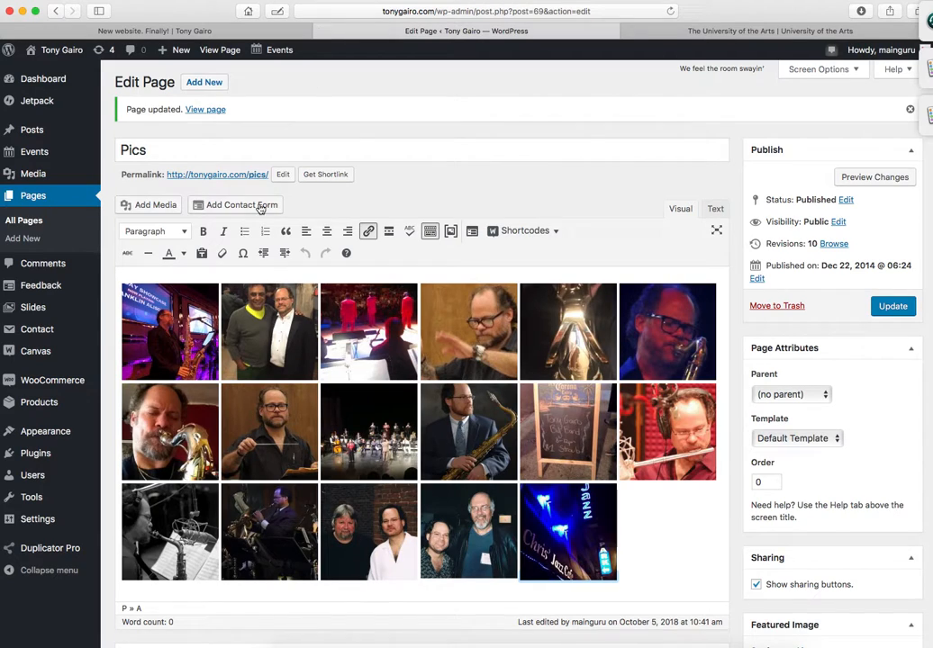
pyautogui.click(34, 133)
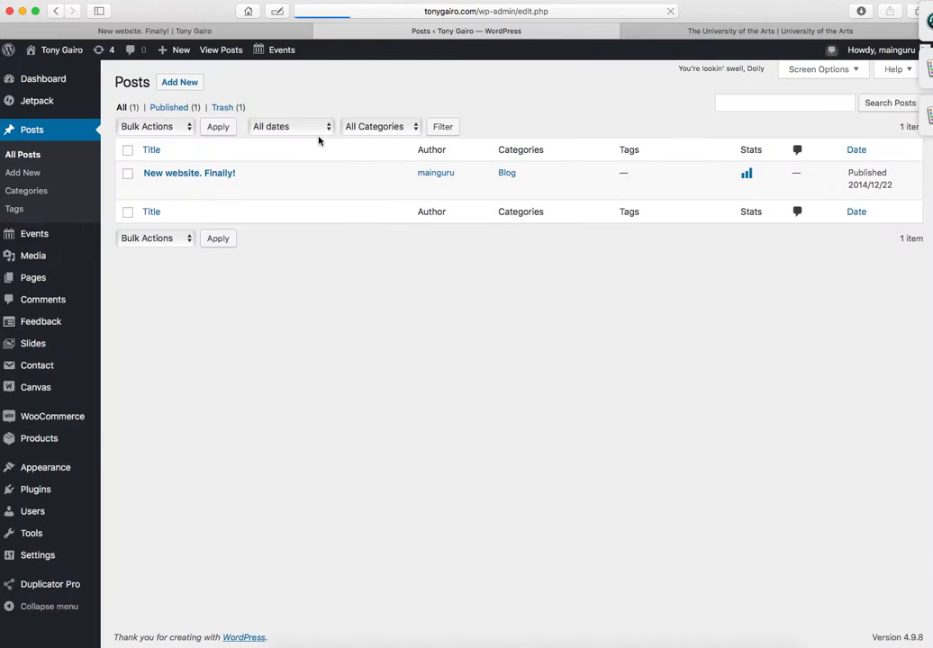
pyautogui.click(180, 82)
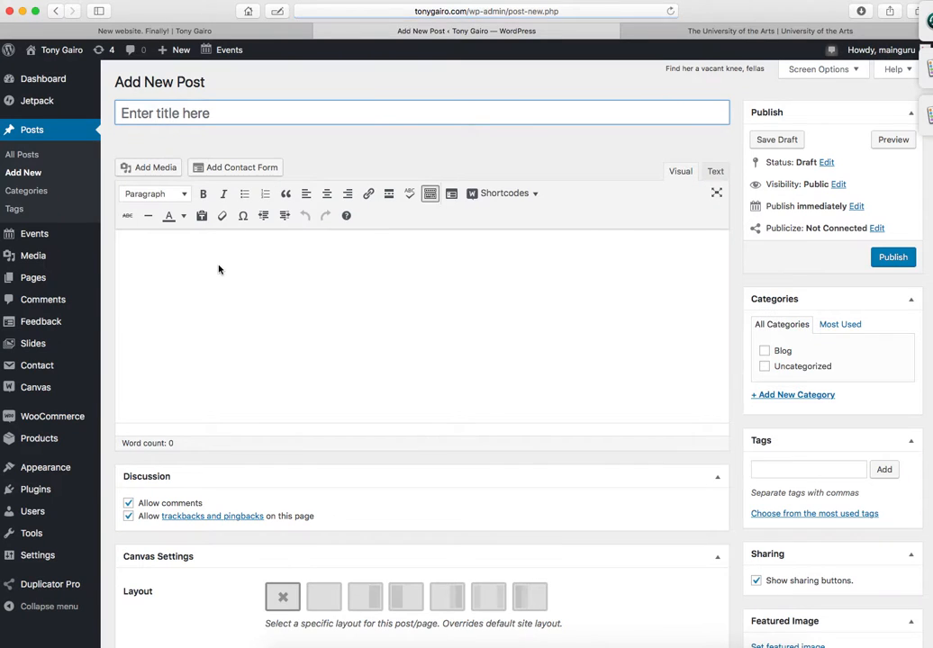
pyautogui.click(205, 114)
pyautogui.write('Stacey Takes over!')
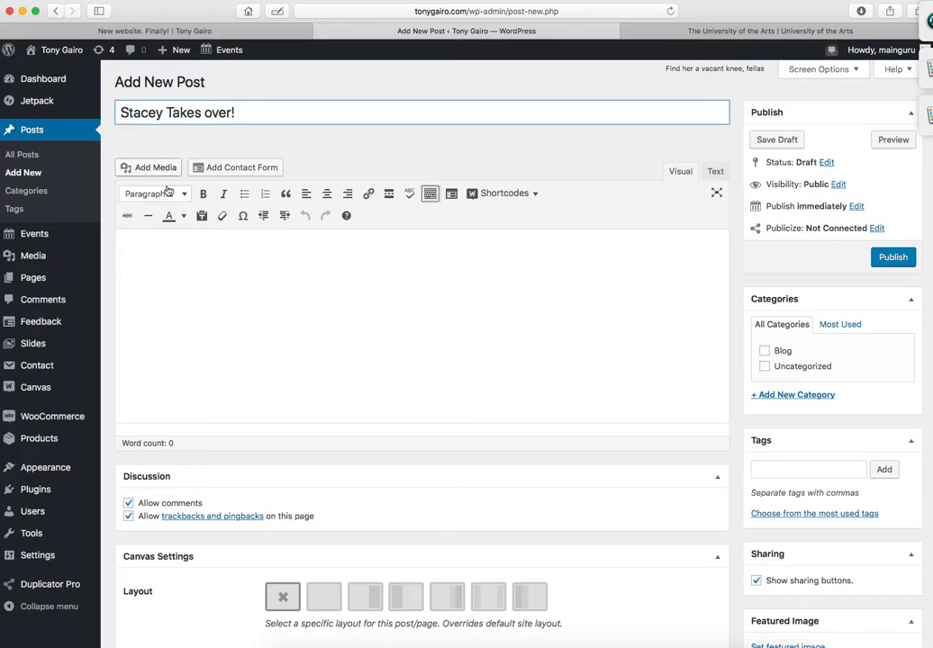
pyautogui.click(262, 267)
pyautogui.write('About time.')
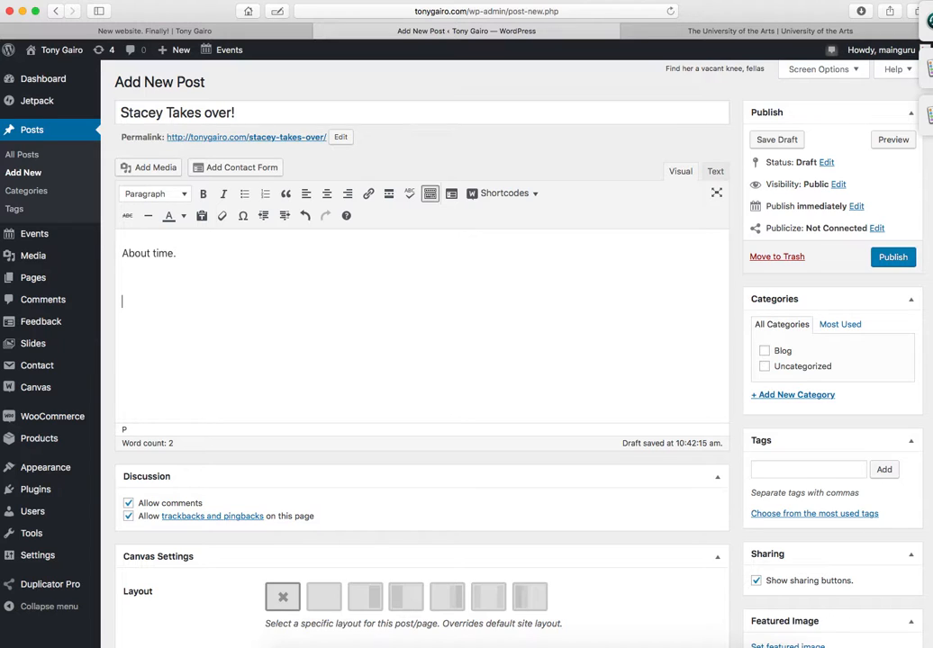
# Step: Replace the University of the Arts page with the Samuel L Ipsum: Lorem Ipsum Generator, found by looking up "lorem"
pyautogui.click(748, 31)
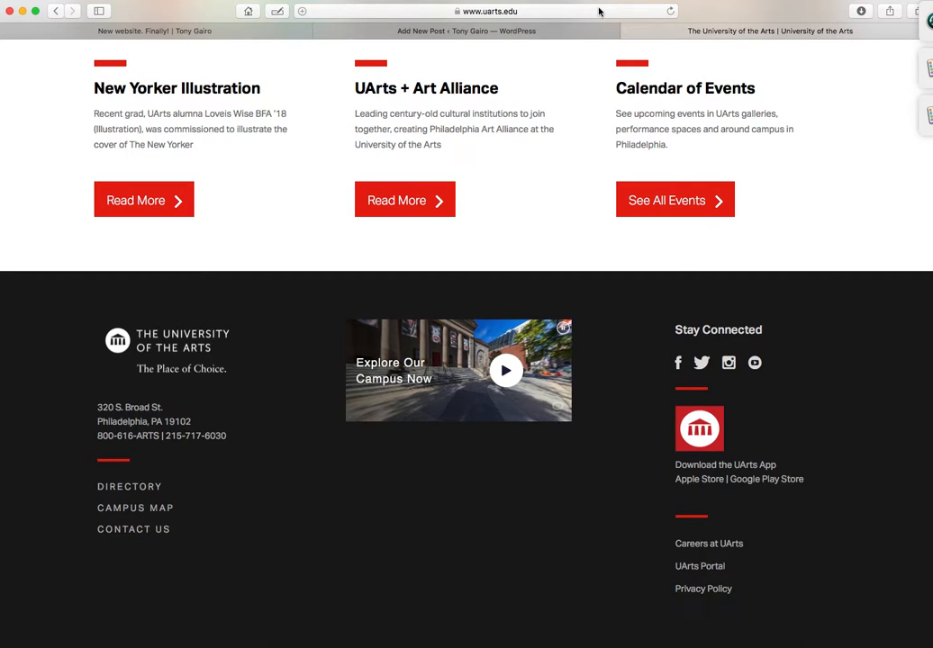
pyautogui.click(599, 11)
pyautogui.write('lorem')
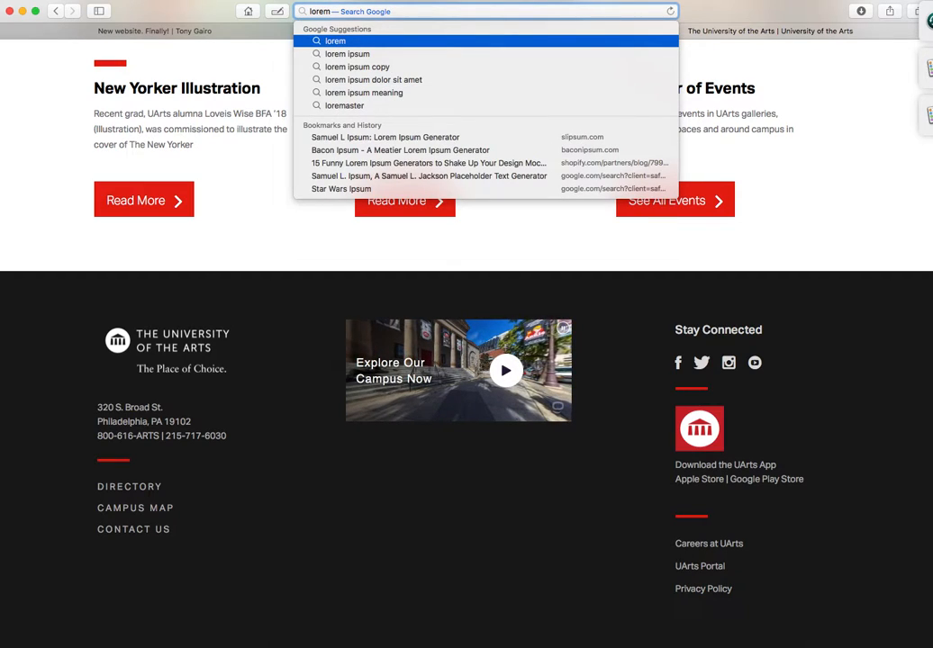
pyautogui.press('Down')
pyautogui.press('Down')
pyautogui.press('Down')
pyautogui.press('Down')
pyautogui.press('Down')
pyautogui.press('Down')
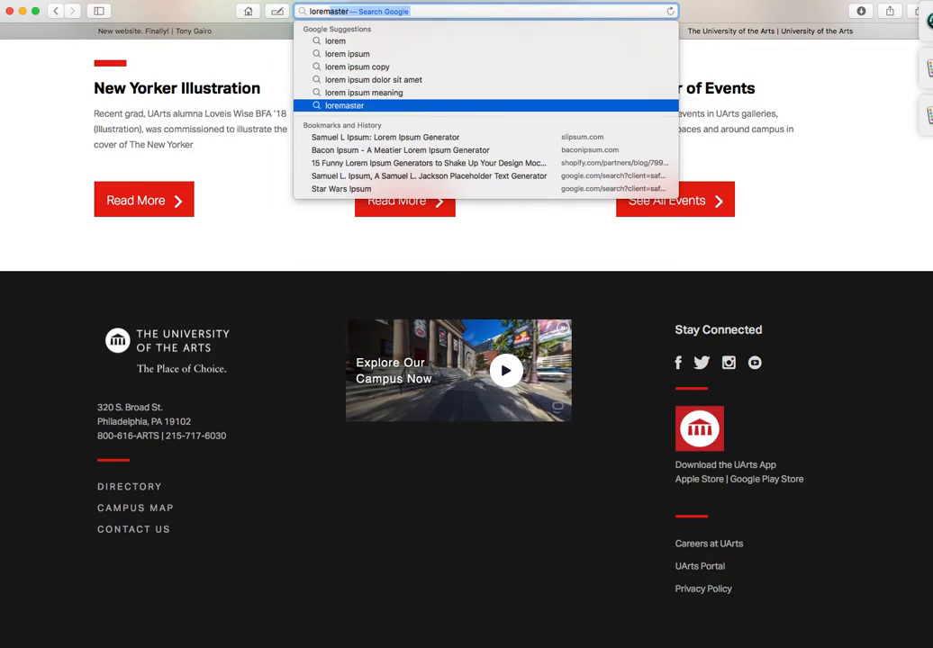
pyautogui.press('Return')
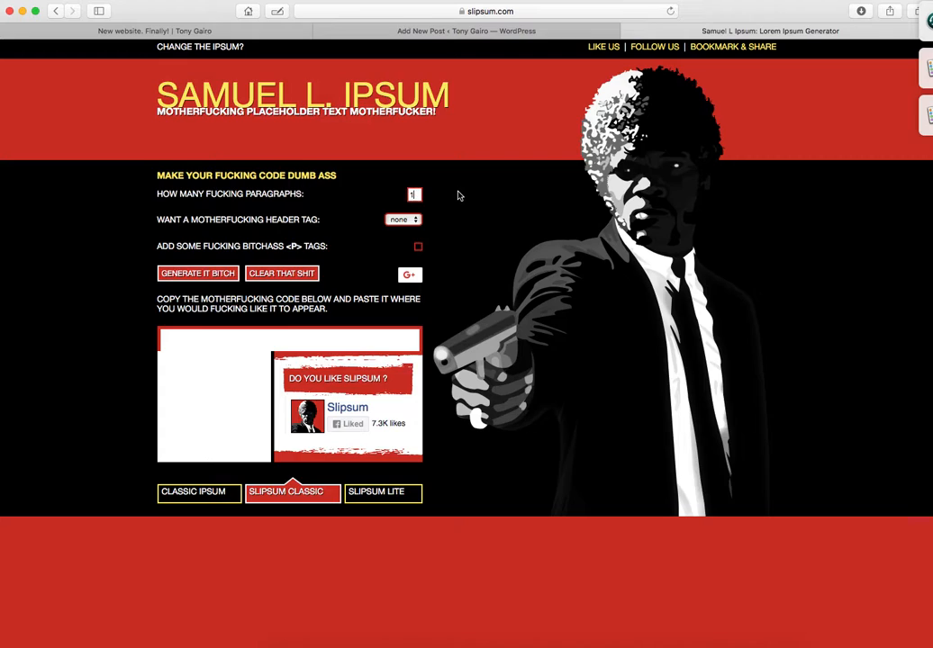
# Step: Choose Slipsum Classic and generate 2 paragraphs of placeholder text
pyautogui.click(414, 195)
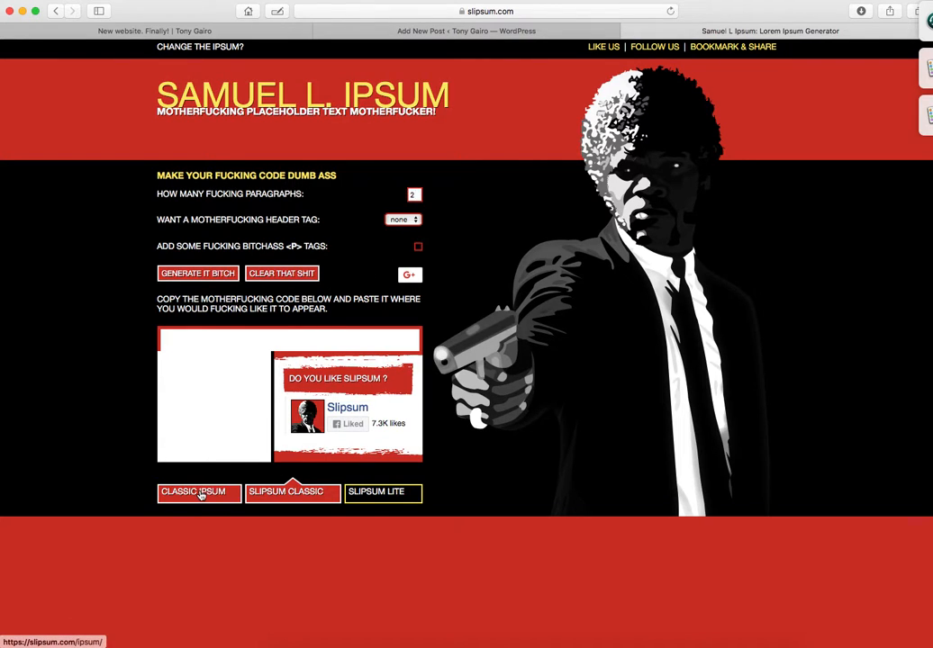
pyautogui.click(295, 495)
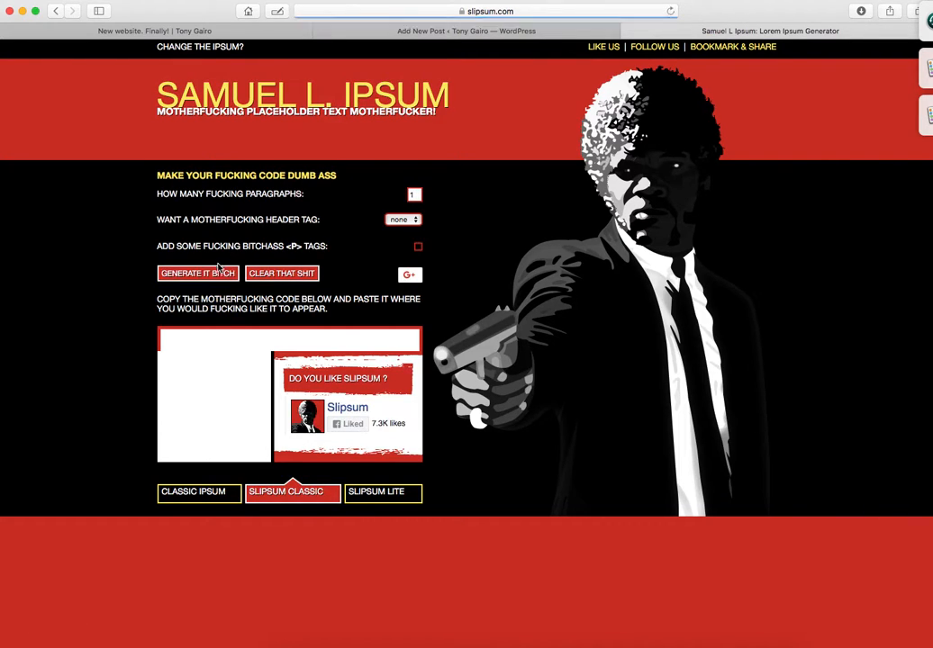
pyautogui.click(218, 278)
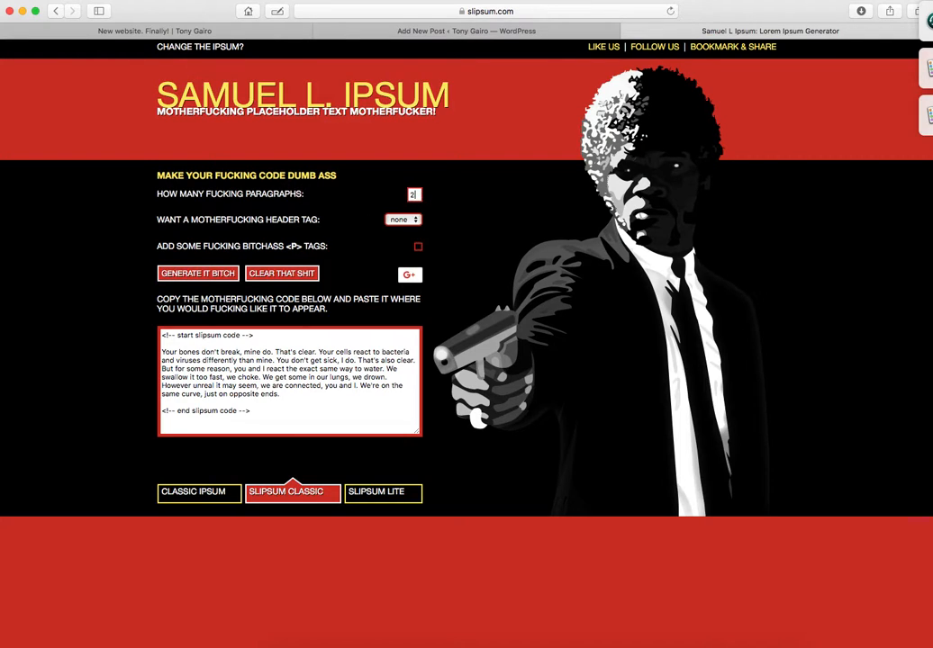
pyautogui.click(205, 276)
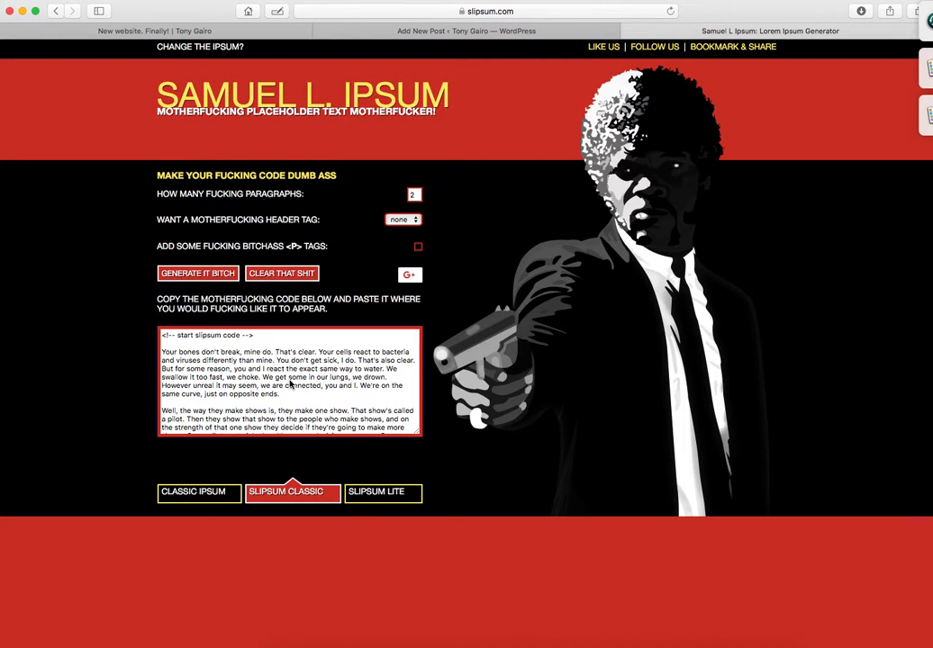
# Step: Copy the generated placeholder text and paste it below "About time." in the new post's body
pyautogui.click(290, 385)
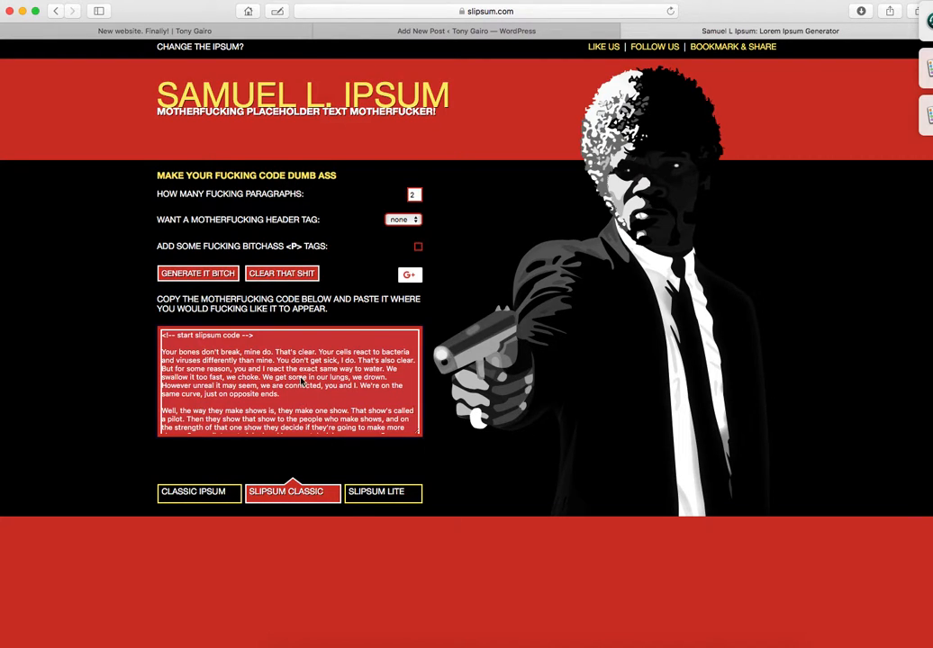
pyautogui.click(301, 382)
pyautogui.click(302, 381)
pyautogui.press('super+c')
pyautogui.click(455, 32)
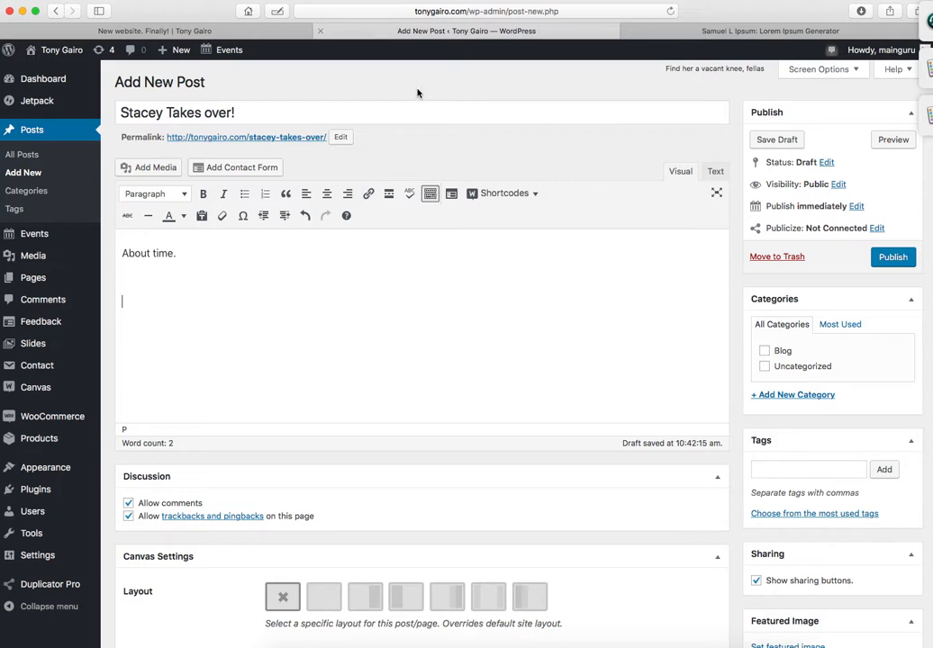
pyautogui.press('super+v')
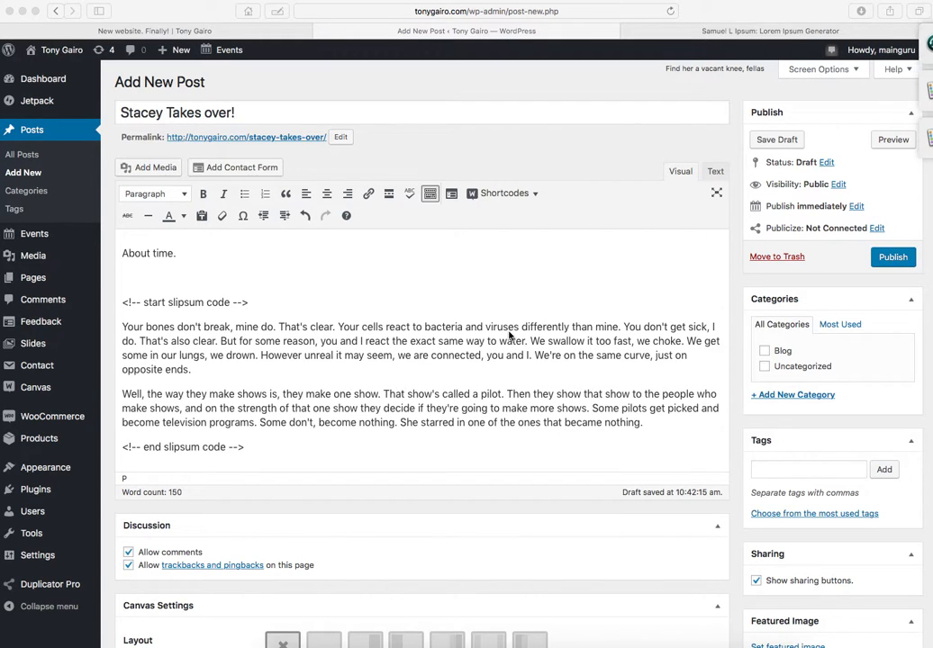
pyautogui.scroll(-4, 668, 310)
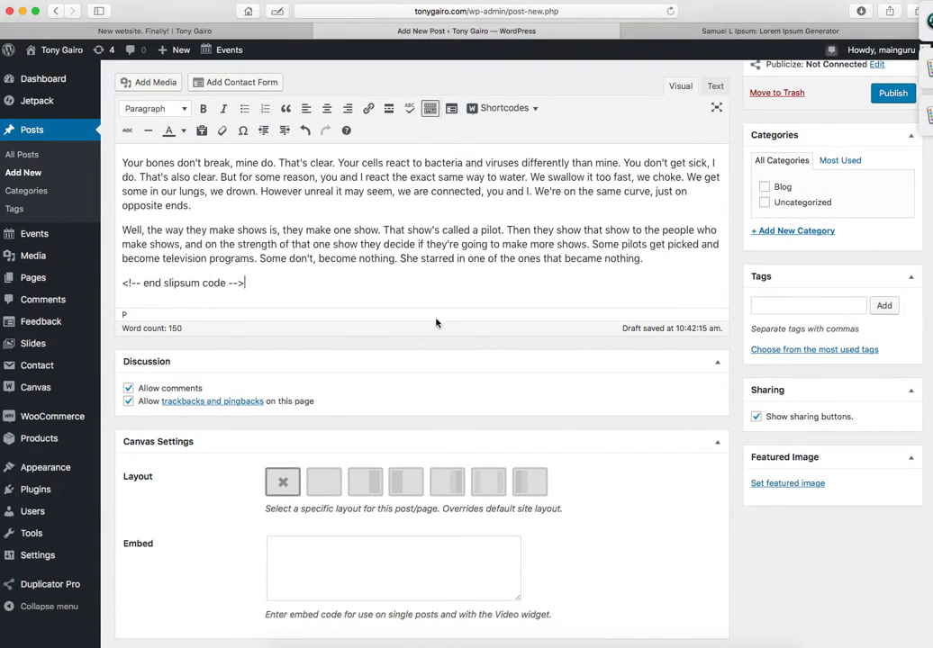
# Step: Delete the start and end slipsum code comments from the post's body and assign the post to the Blog category
pyautogui.scroll(3, 417, 310)
pyautogui.scroll(2, 417, 311)
pyautogui.click(252, 292)
pyautogui.moveTo(268, 293); pyautogui.dragTo(123, 293)
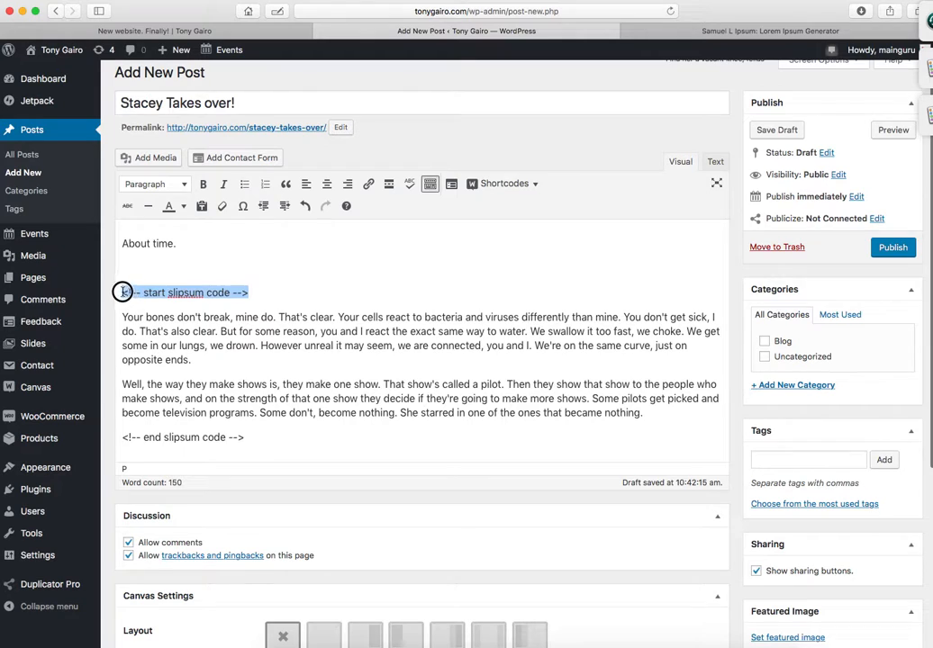
pyautogui.press('BackSpace')
pyautogui.moveTo(286, 441); pyautogui.dragTo(121, 438)
pyautogui.press('BackSpace')
pyautogui.scroll(-3, 462, 275)
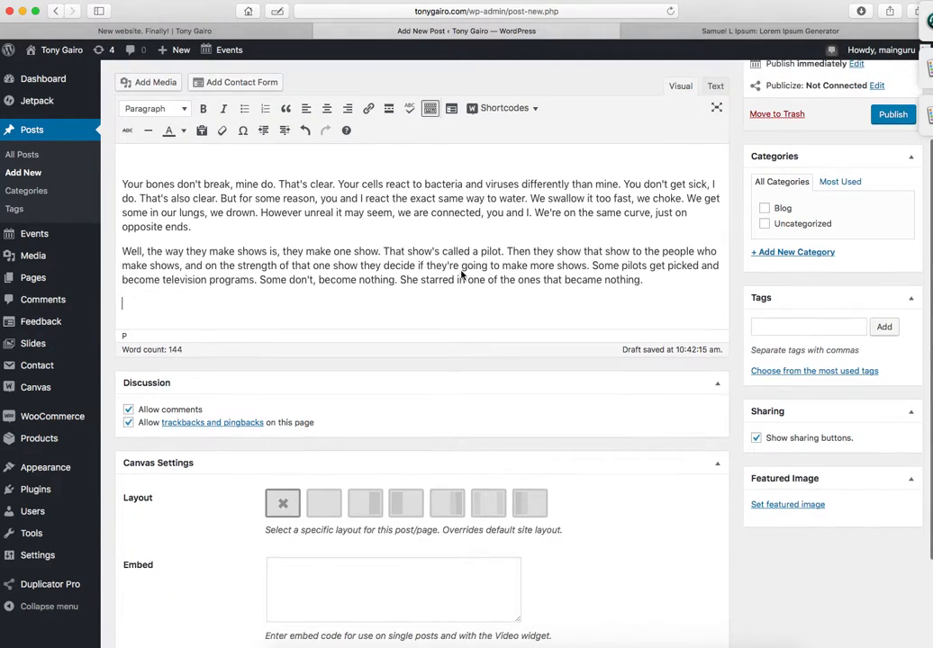
pyautogui.scroll(3, 538, 270)
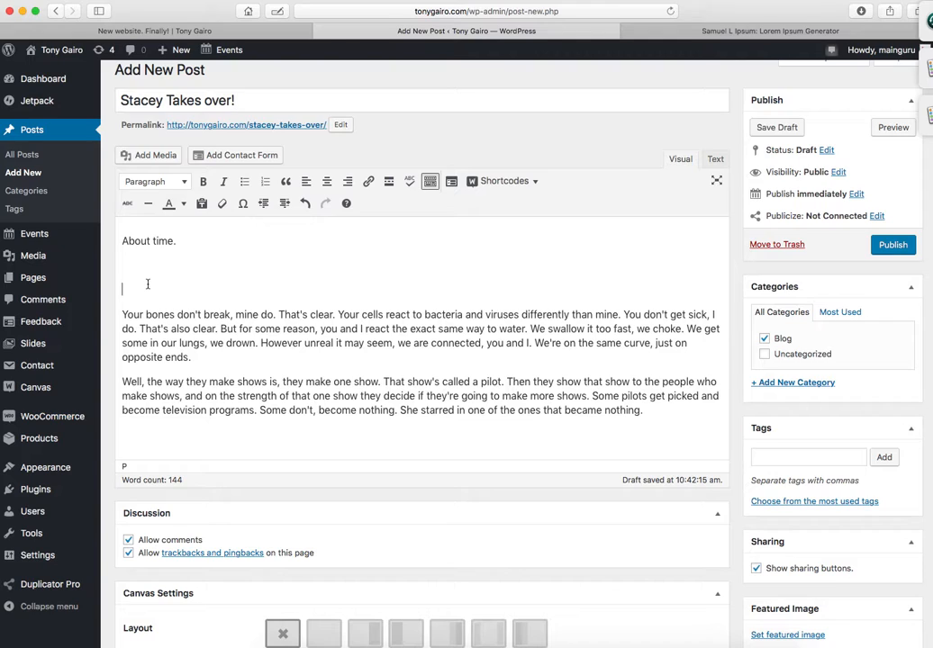
# Step: Open the post's media uploader and browse in Finder to the poets folder inside great bay art gallery/2018
pyautogui.click(153, 156)
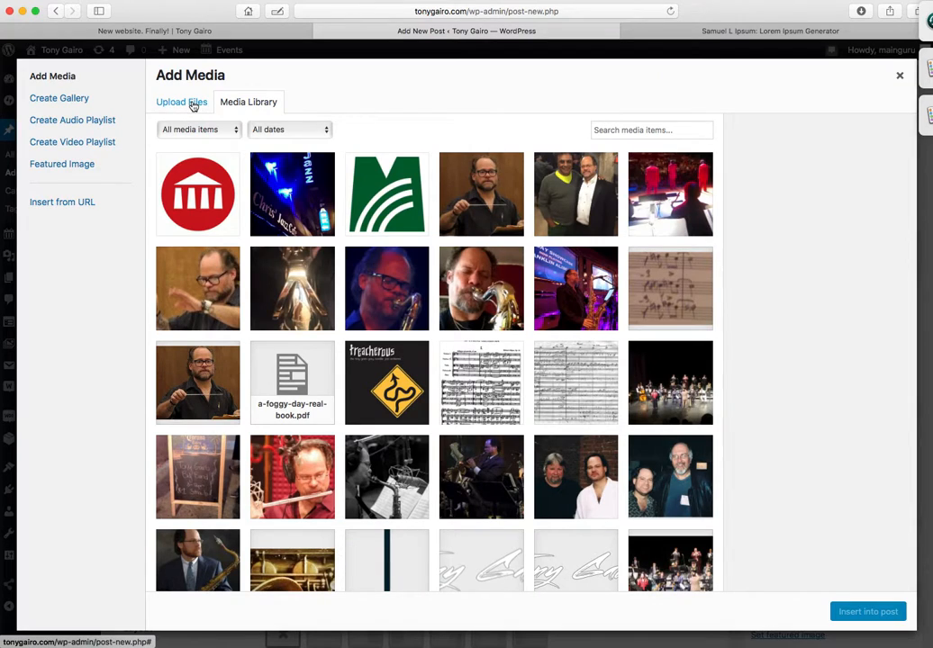
pyautogui.click(192, 105)
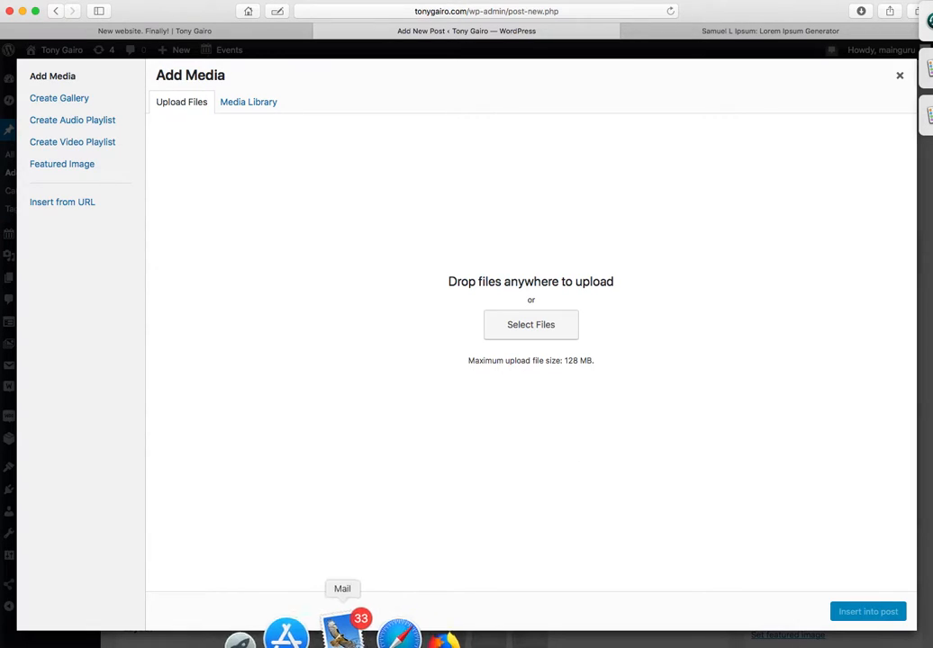
pyautogui.click(281, 630)
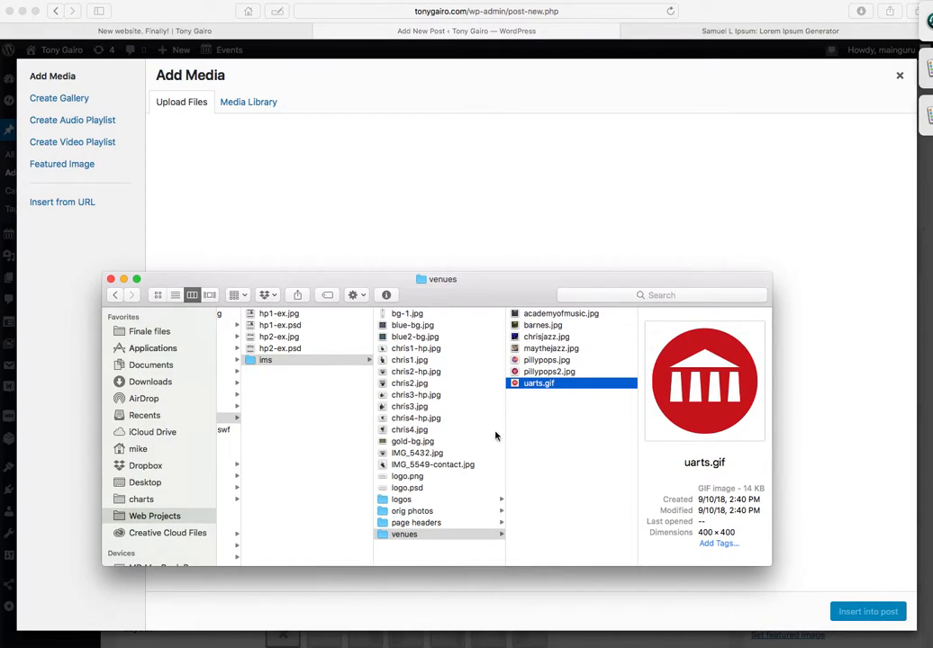
pyautogui.hscroll(-5, 296, 451)
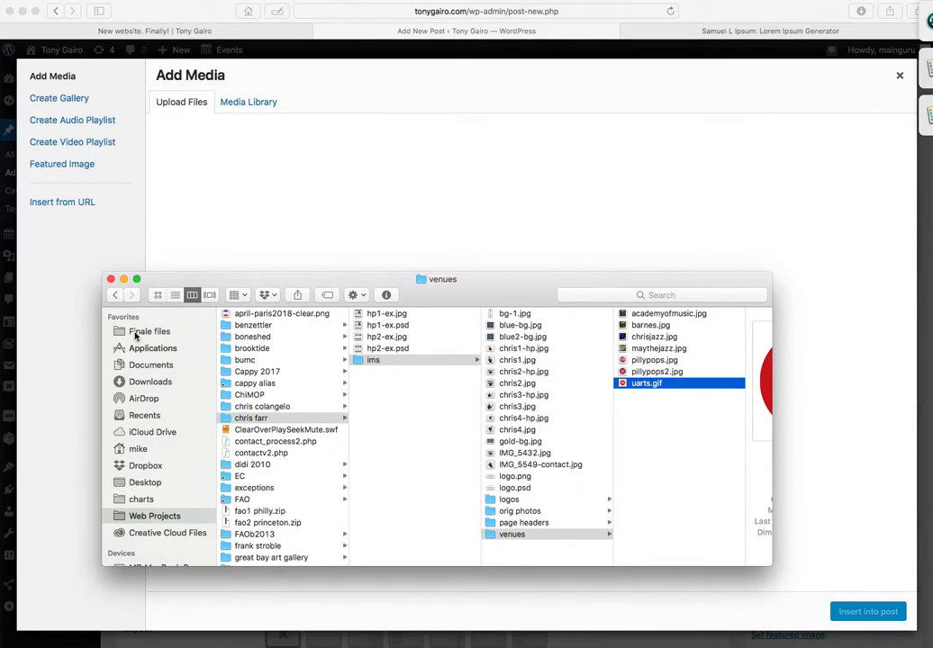
pyautogui.click(116, 295)
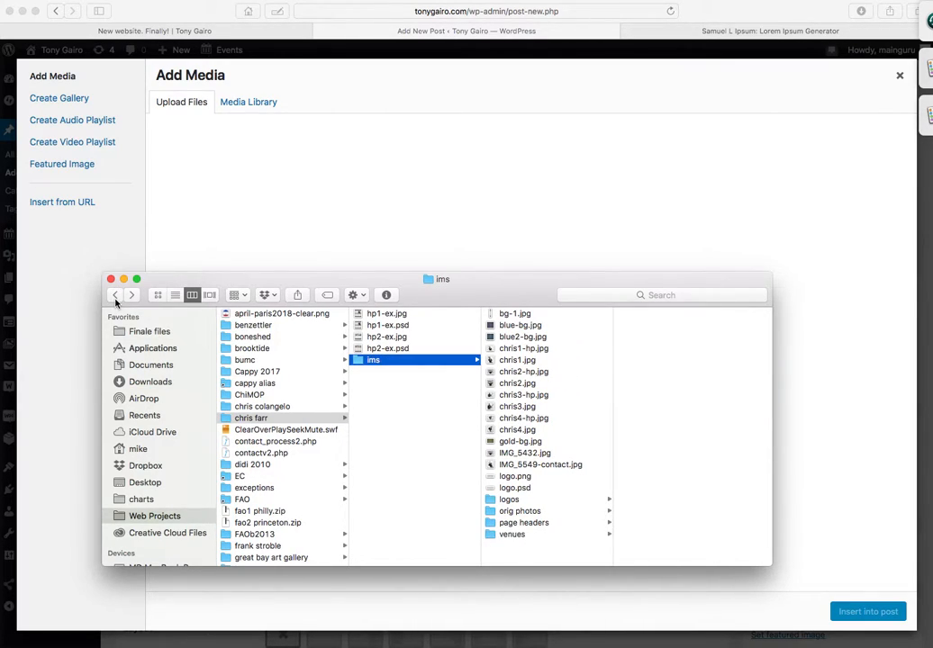
pyautogui.click(116, 295)
pyautogui.click(116, 295)
pyautogui.click(115, 295)
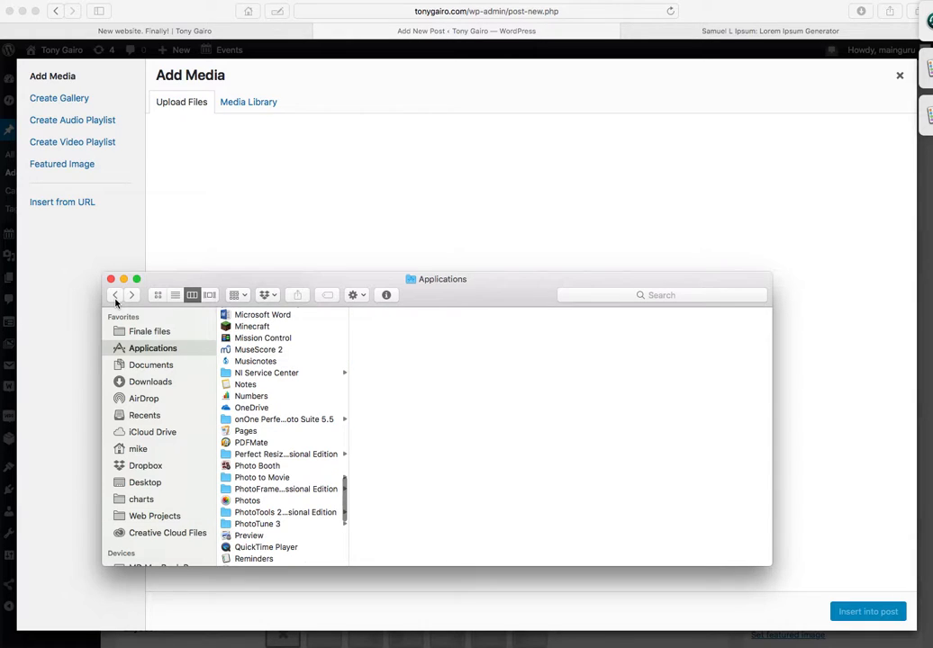
pyautogui.click(116, 296)
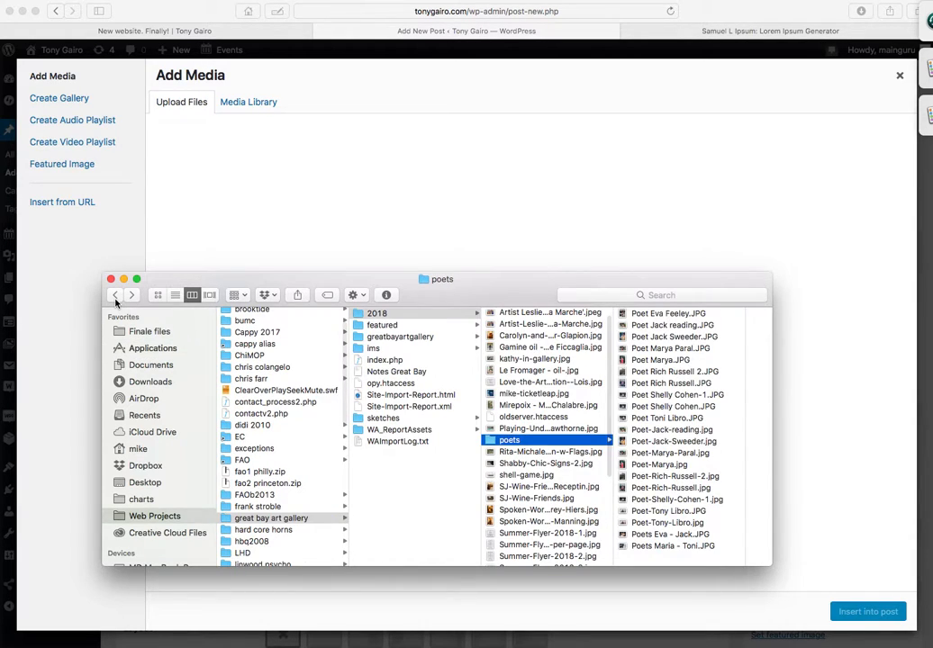
pyautogui.click(115, 295)
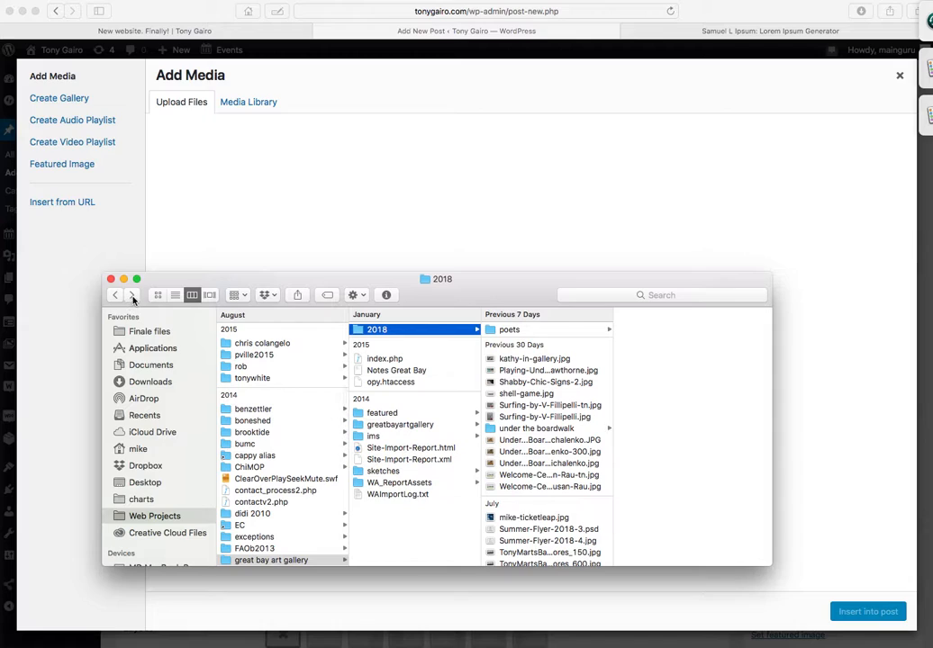
pyautogui.click(132, 296)
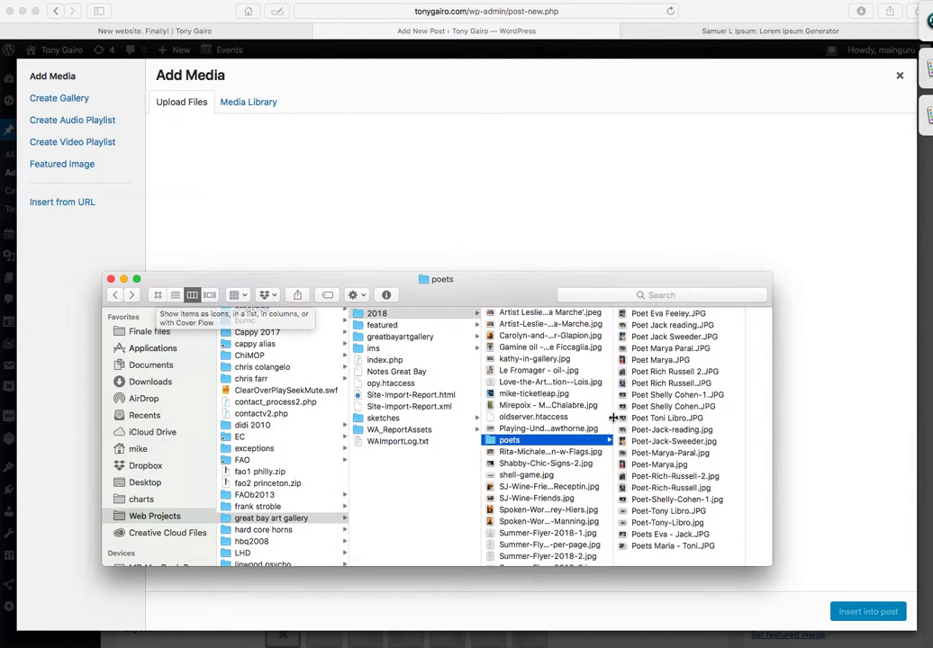
# Step: Upload the JPG photo of the woman speaking at the lectern from the poets folder to the media library
pyautogui.click(685, 512)
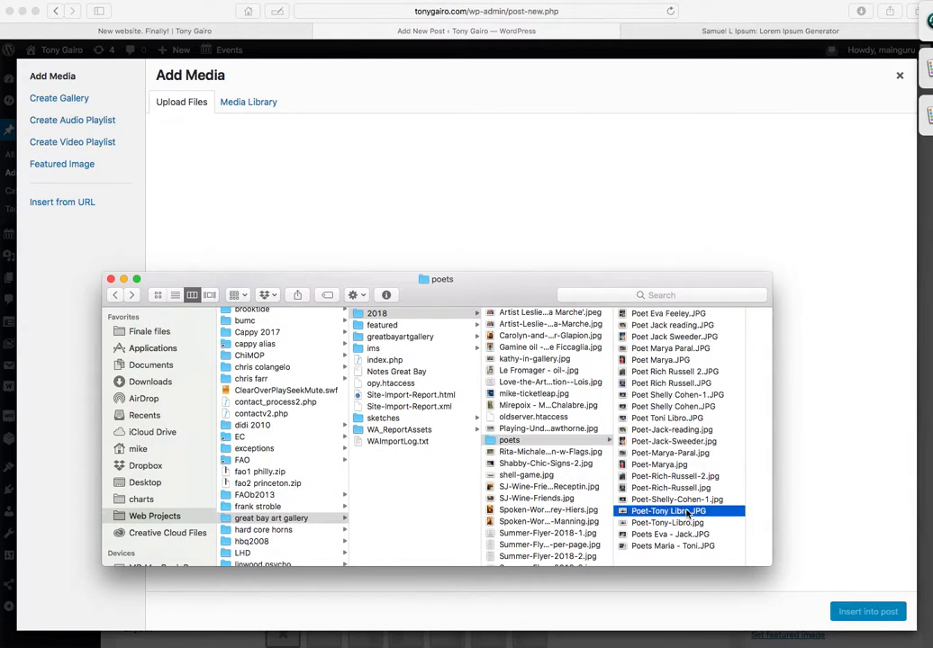
pyautogui.moveTo(560, 510); pyautogui.dragTo(610, 201)
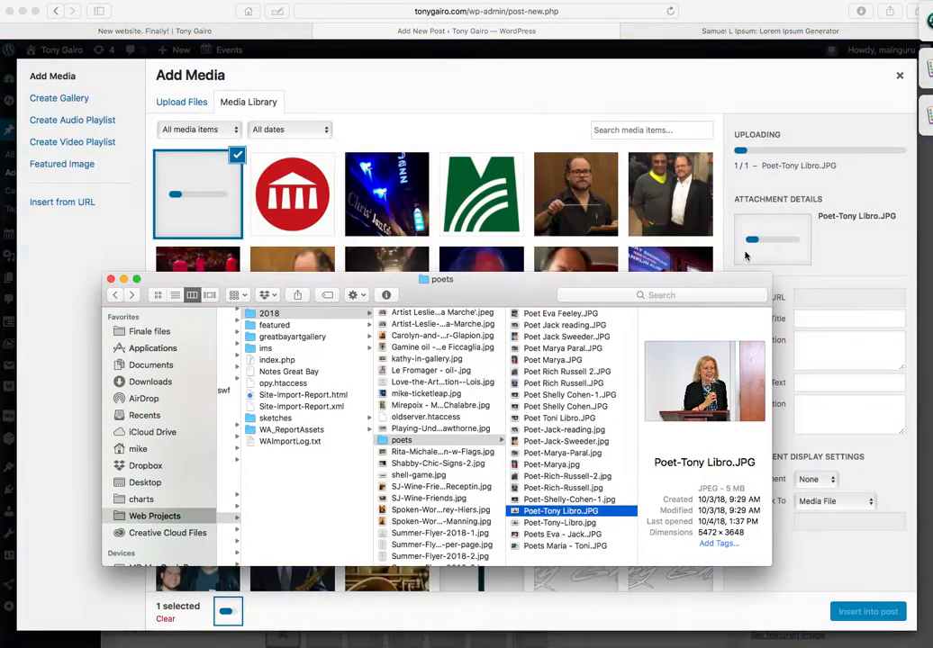
pyautogui.click(809, 569)
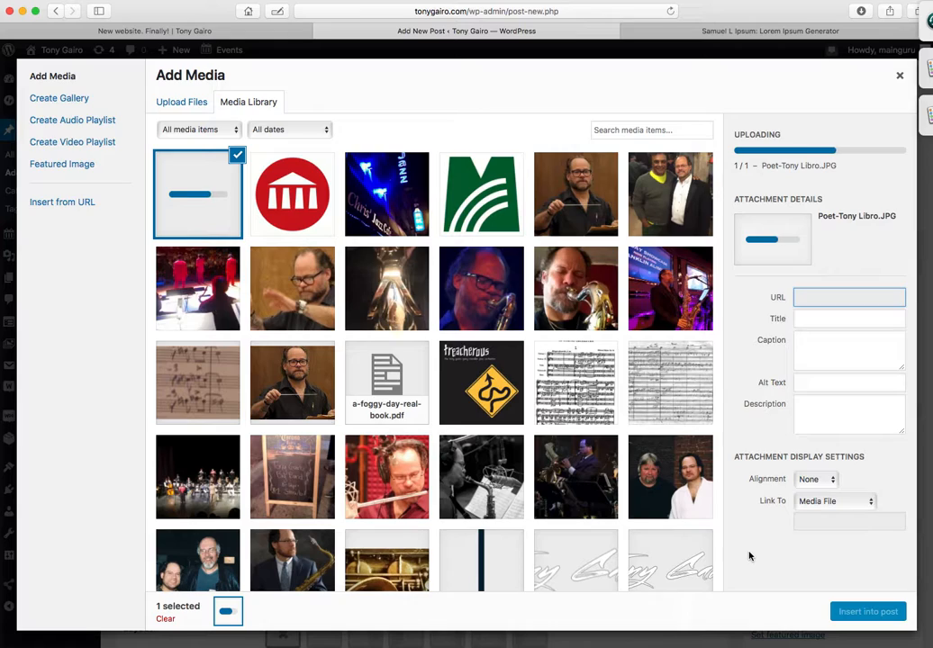
# Step: Set the uploaded photo's display size to Medium – 300 × 200 and insert it into the post
pyautogui.click(817, 479)
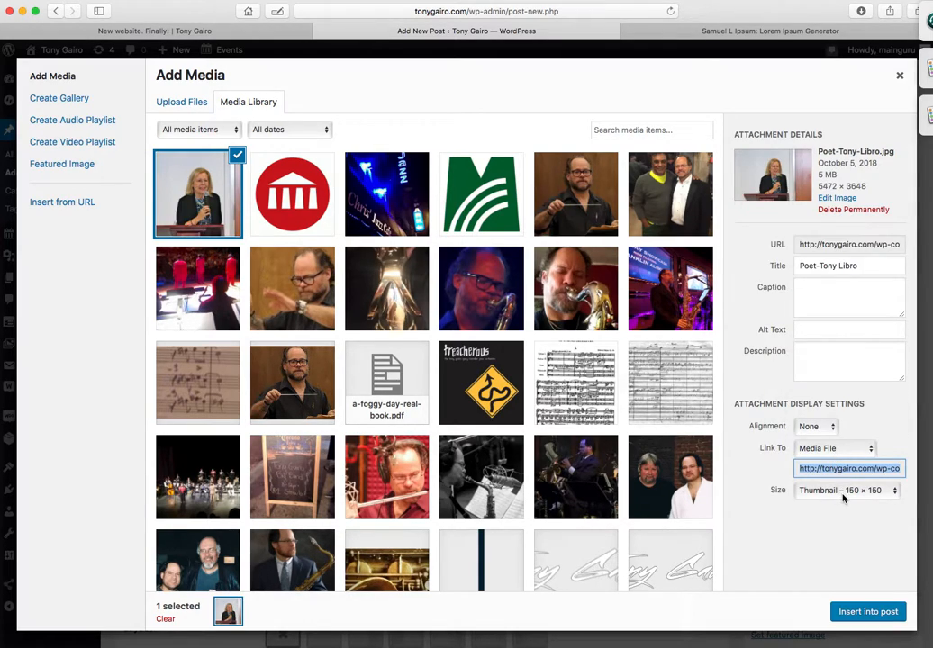
pyautogui.click(848, 491)
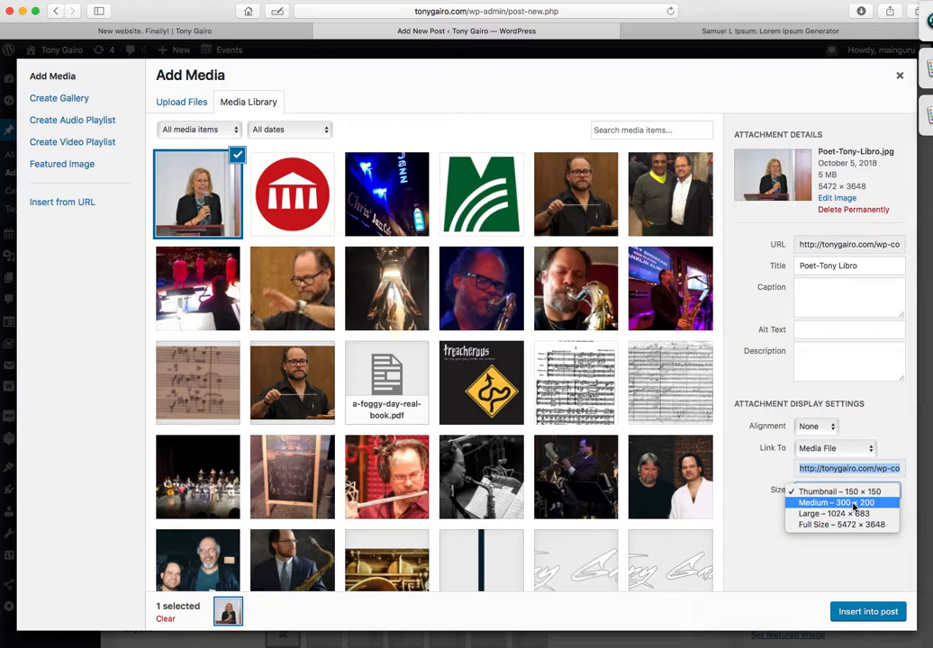
pyautogui.click(853, 505)
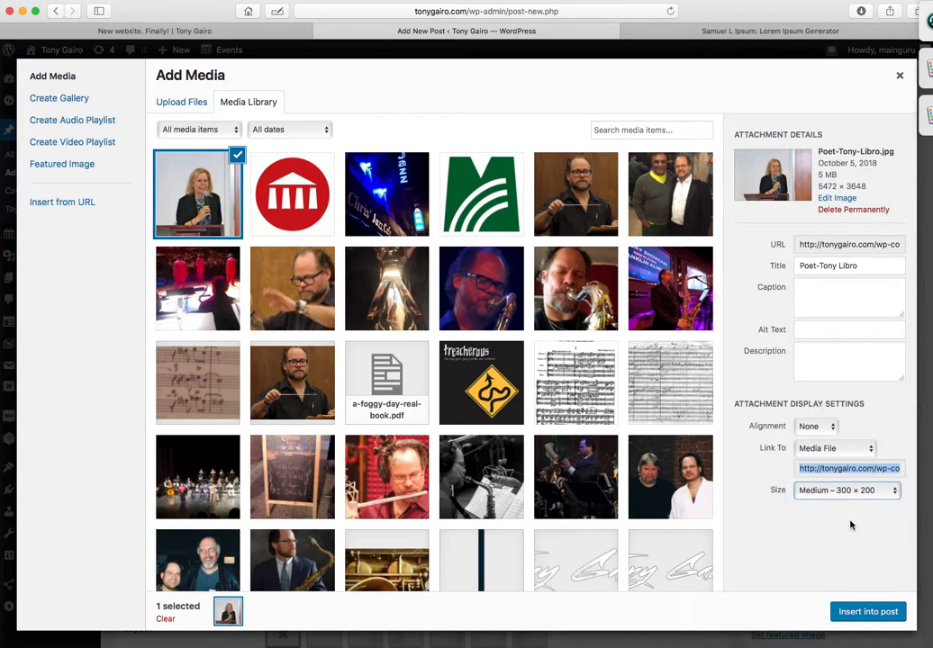
pyautogui.click(866, 613)
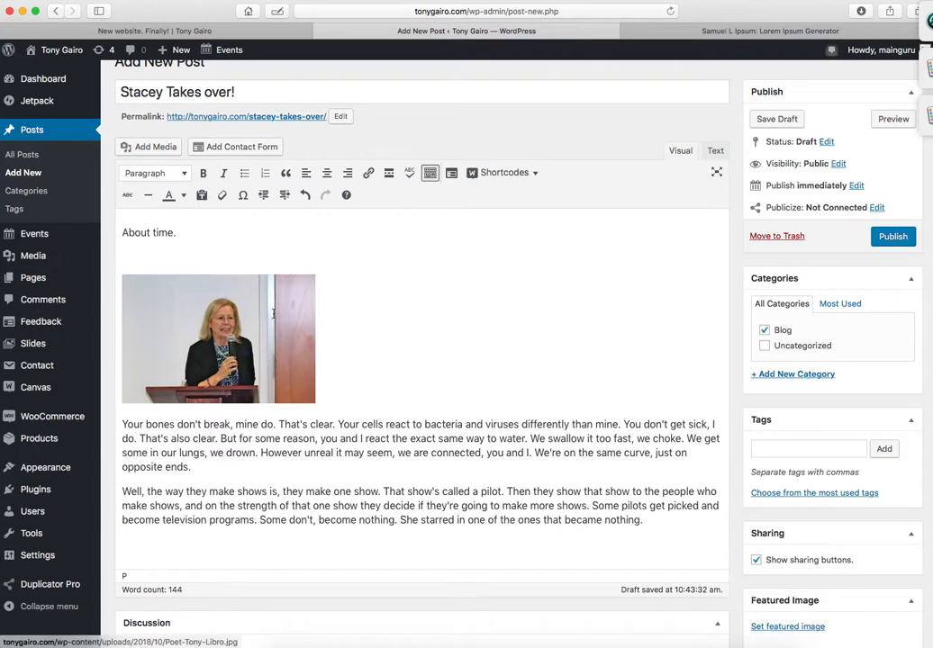
# Step: Change the inserted photo to a custom size with a width of 450 px and apply the update
pyautogui.click(273, 313)
pyautogui.click(250, 255)
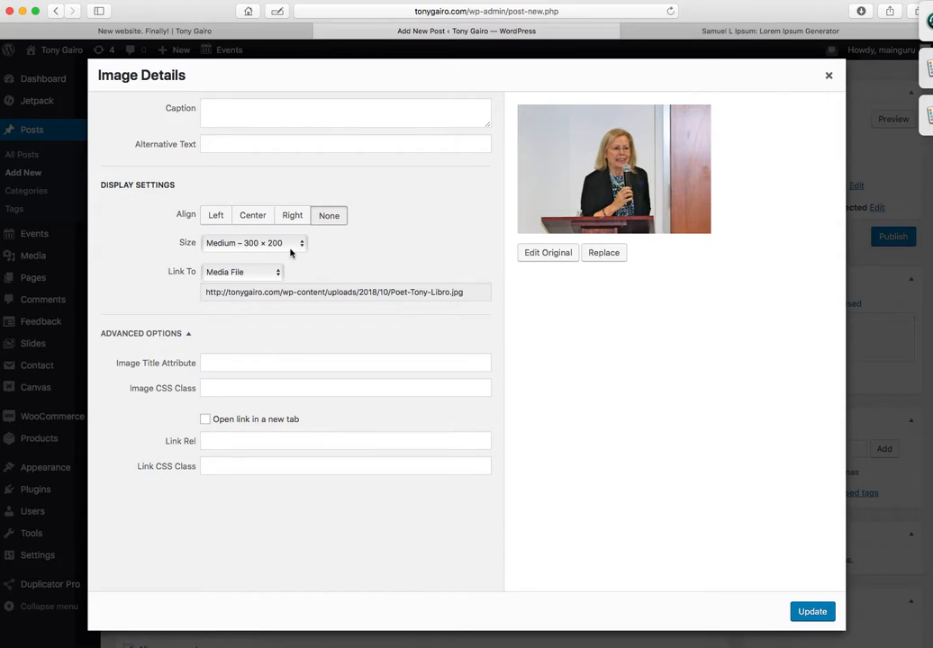
pyautogui.click(290, 249)
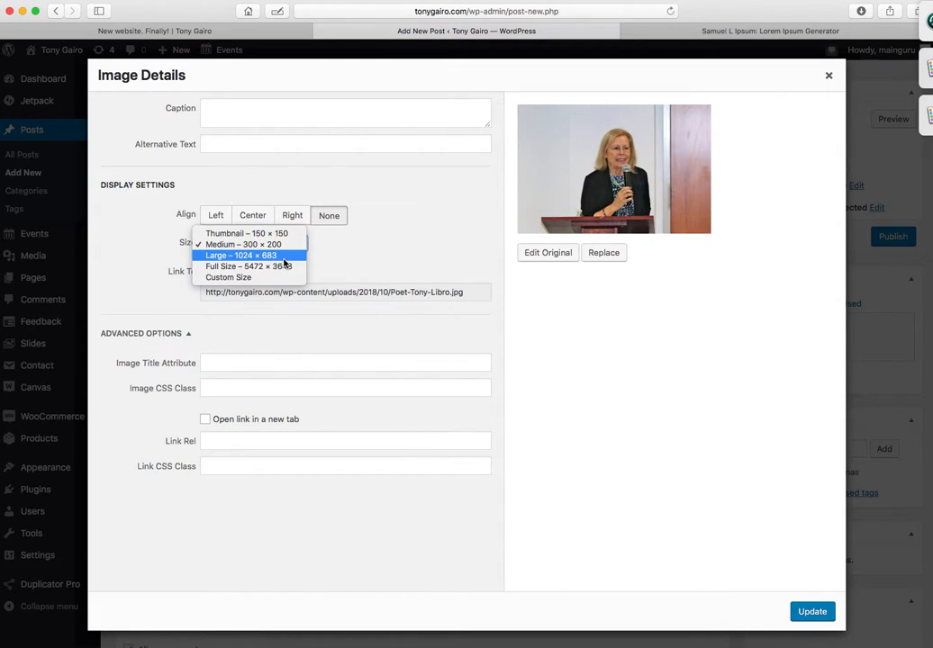
pyautogui.click(281, 279)
pyautogui.doubleClick(212, 279)
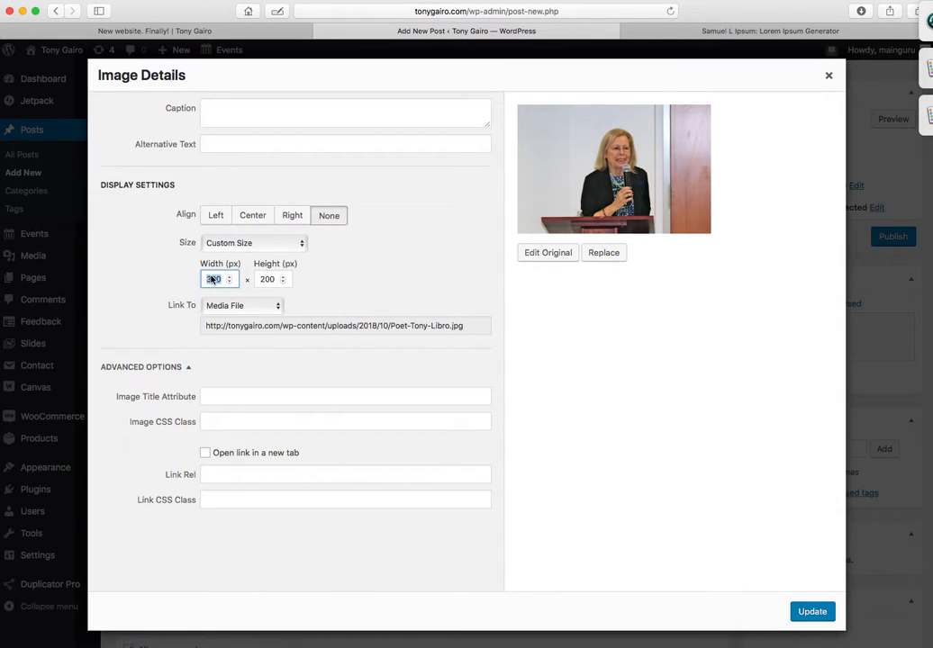
pyautogui.write('450')
pyautogui.press('Tab')
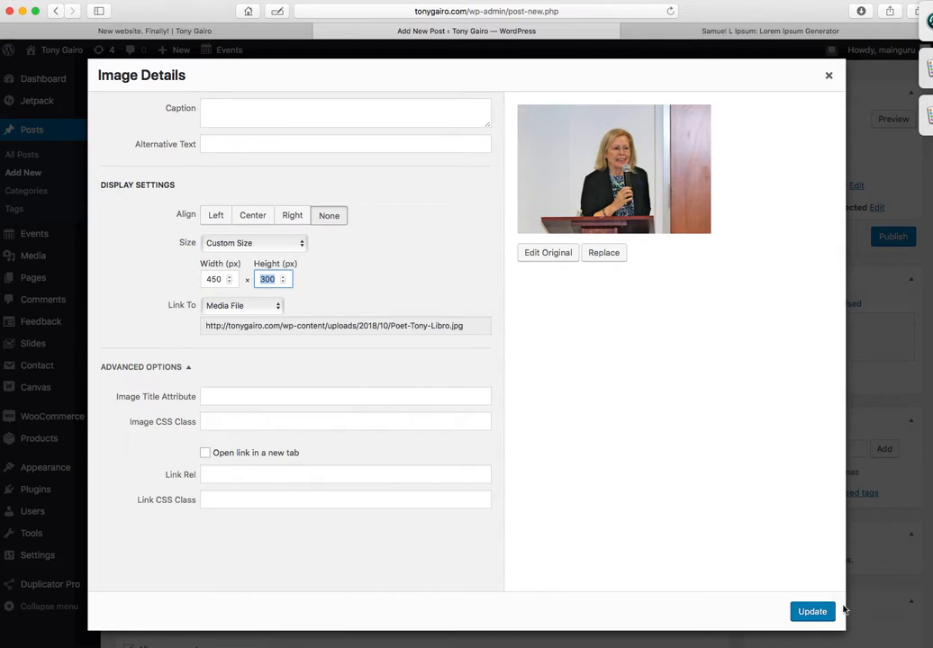
pyautogui.click(813, 612)
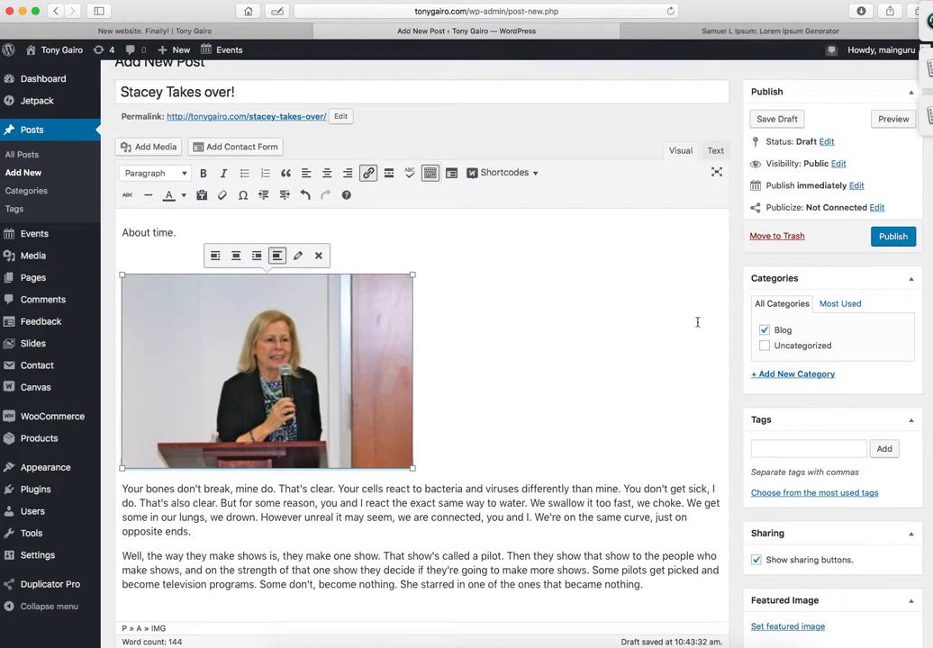
# Step: Check over the draft with its resized photo and publish the post
pyautogui.scroll(-6, 697, 322)
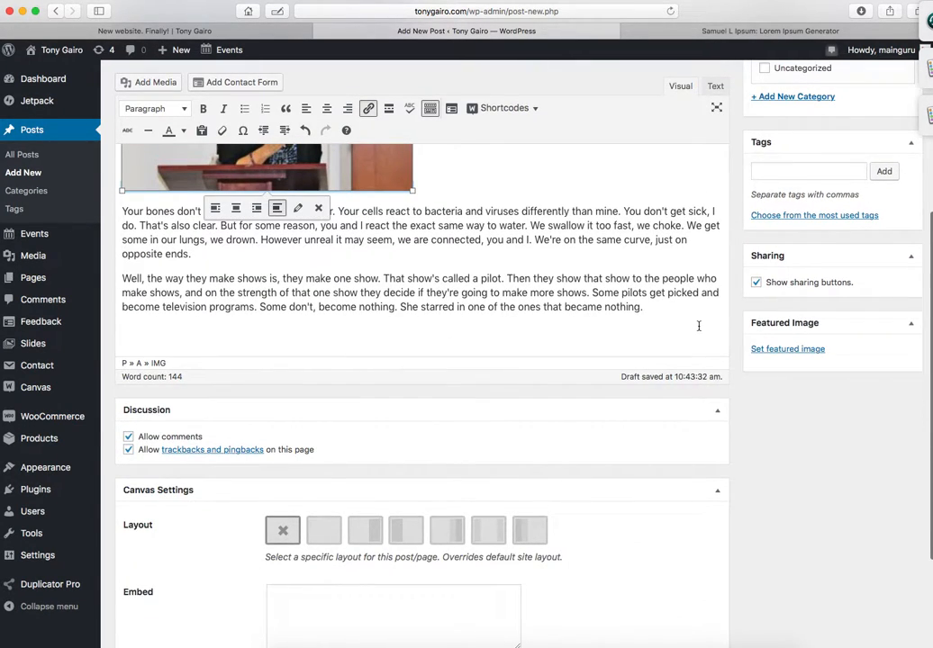
pyautogui.scroll(5, 698, 326)
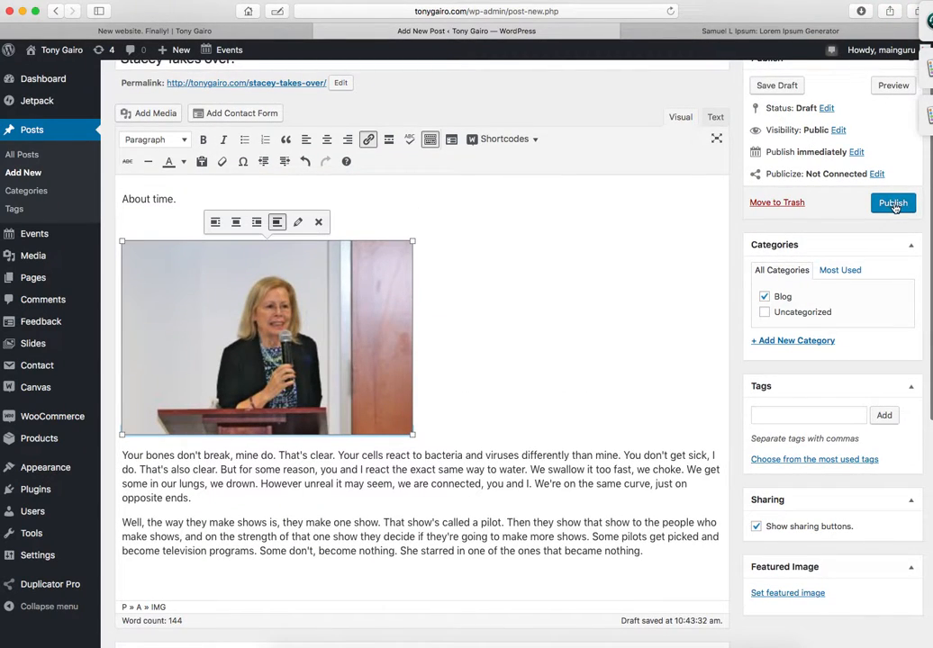
pyautogui.click(894, 205)
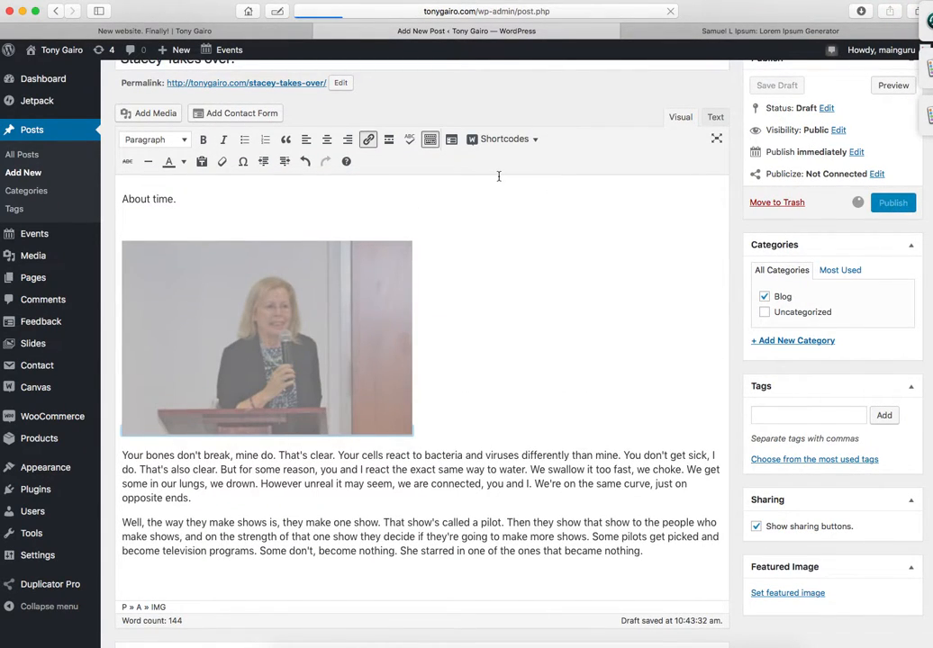
# Step: View the new post through the live site's News/Blog page, enlarge and close its photo, and return to the post editor
pyautogui.click(262, 35)
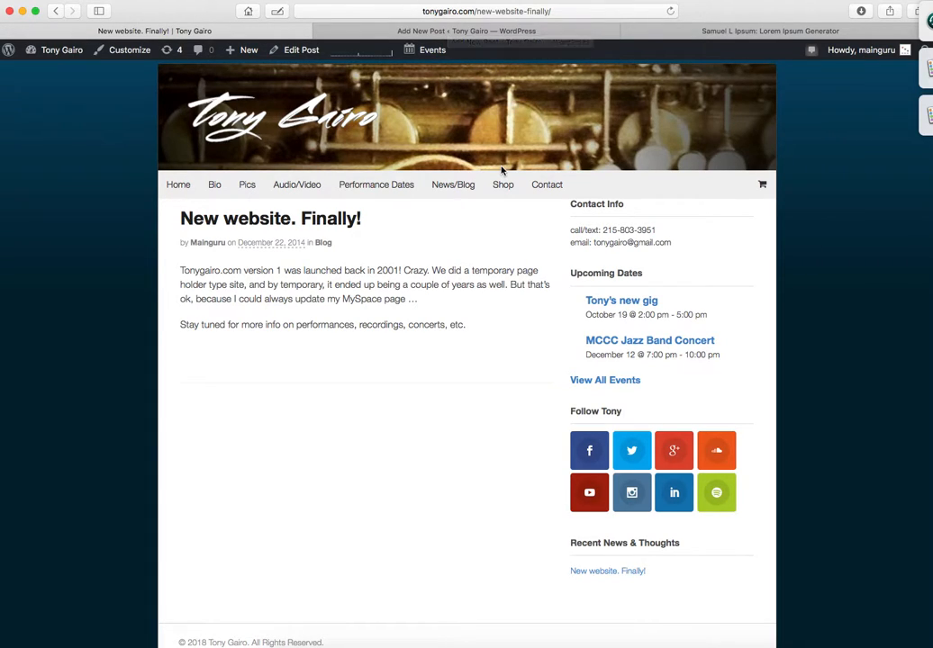
pyautogui.click(457, 185)
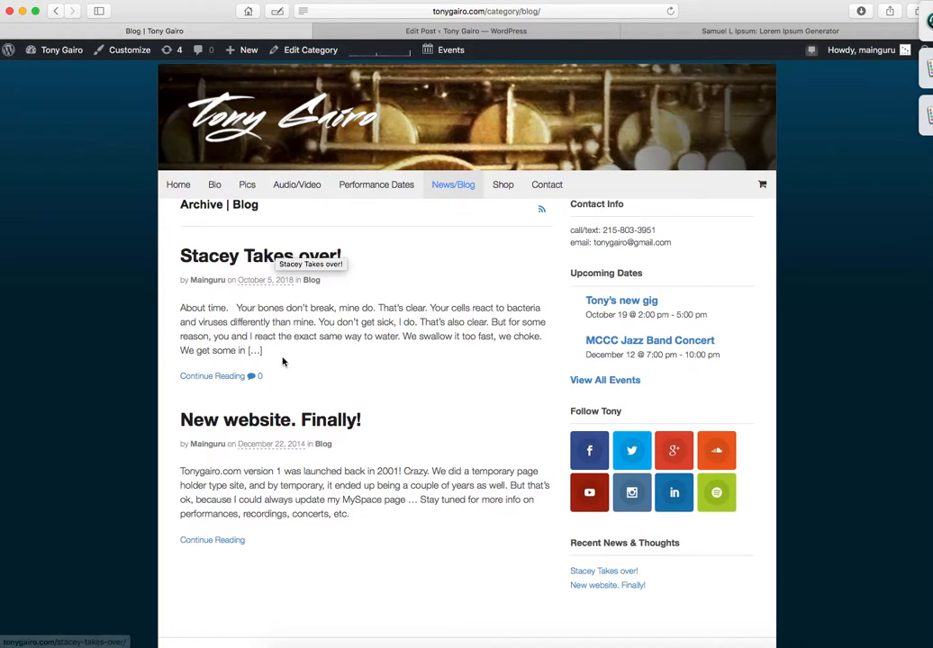
pyautogui.click(297, 257)
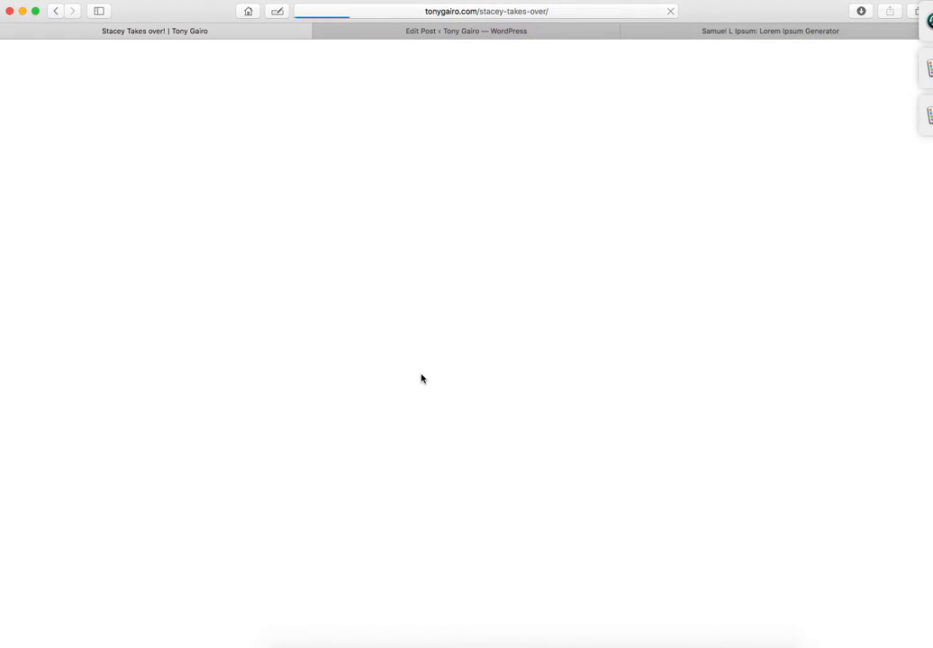
pyautogui.scroll(-5, 477, 416)
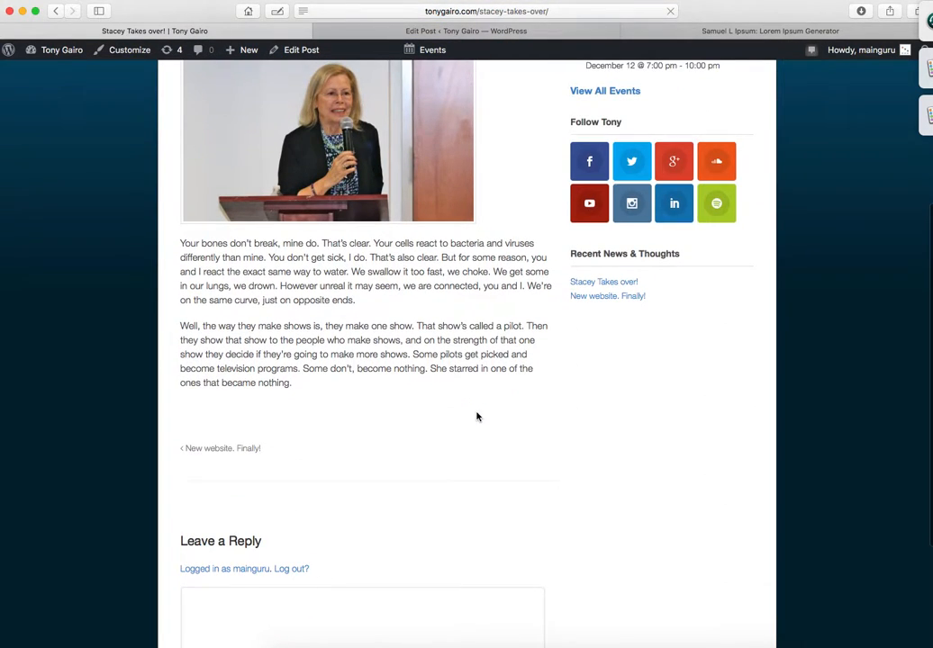
pyautogui.scroll(5, 477, 416)
pyautogui.click(381, 370)
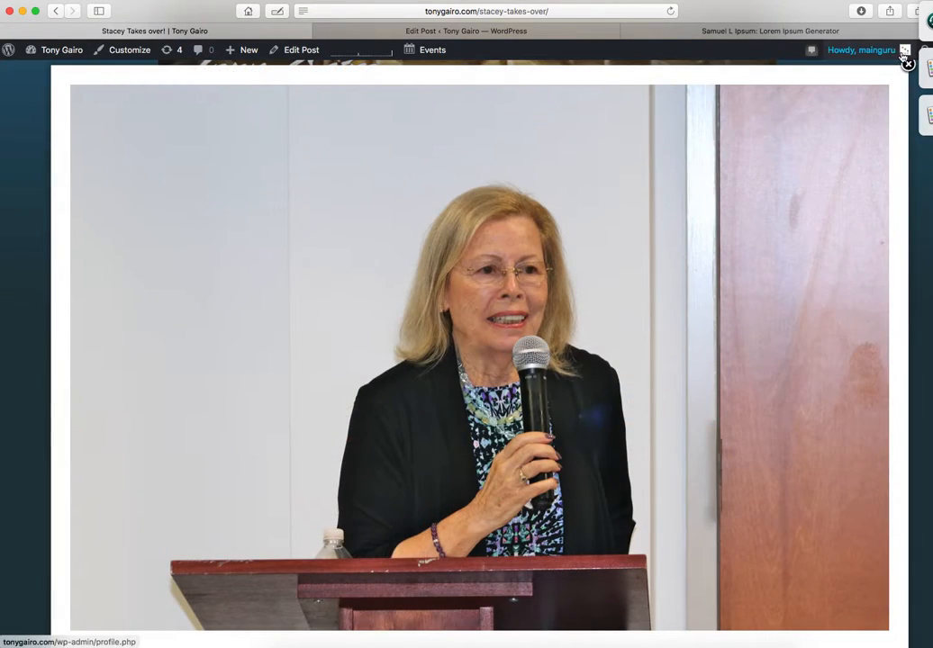
pyautogui.click(908, 64)
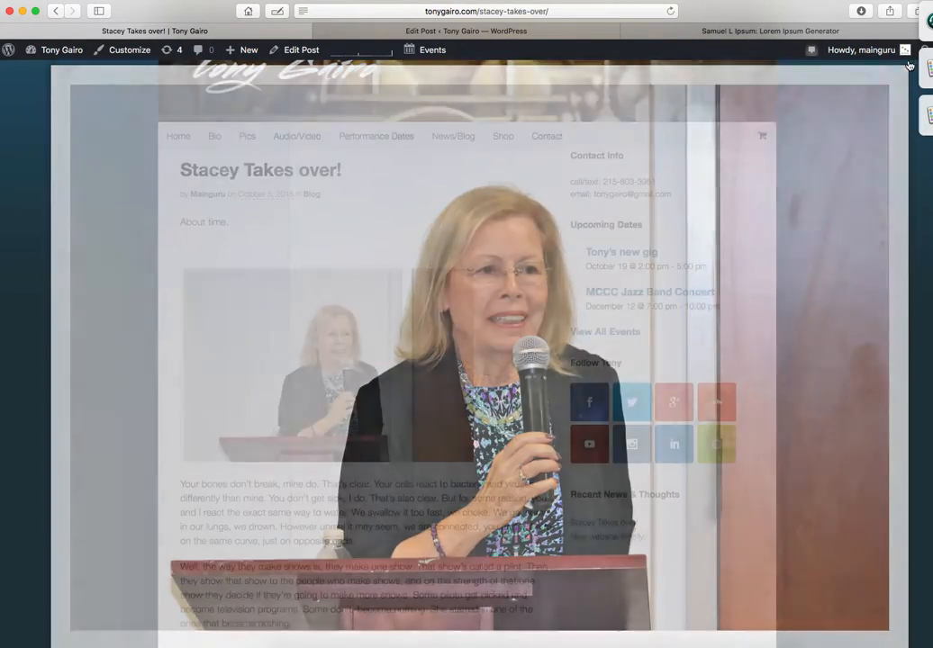
pyautogui.scroll(1, 104, 145)
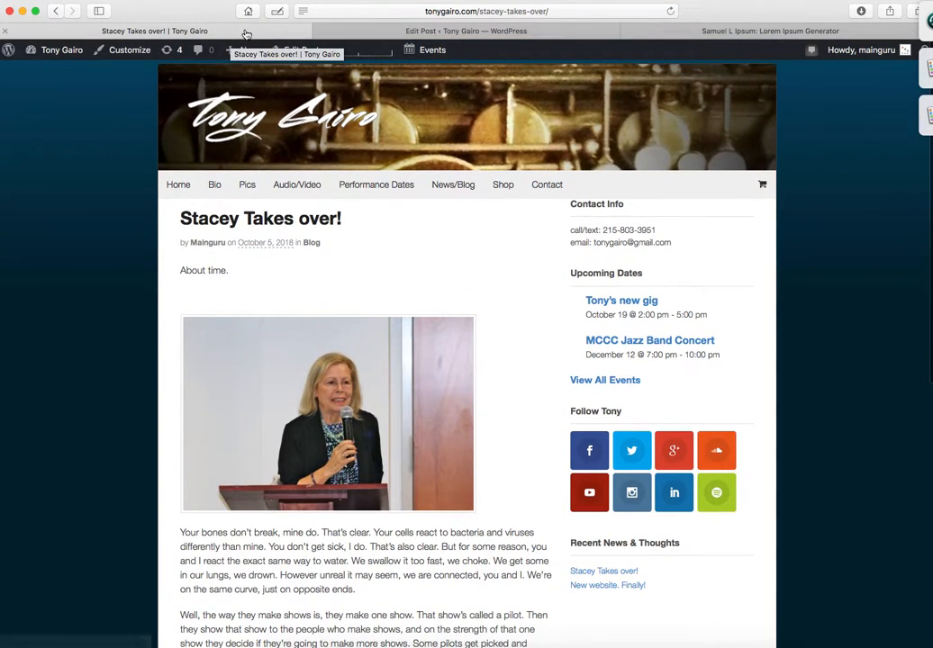
pyautogui.click(384, 34)
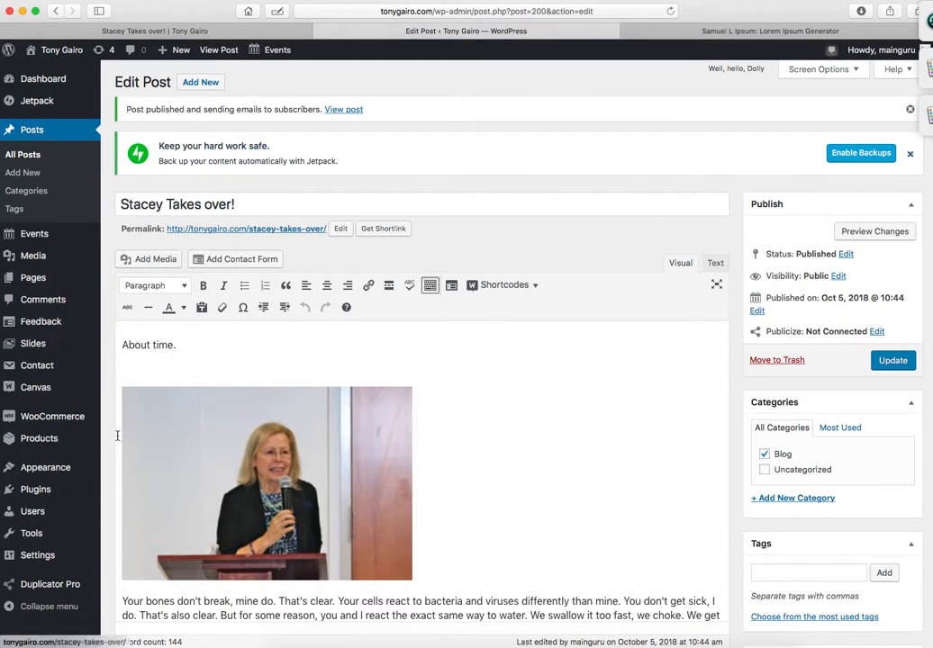
# Step: Close the placeholder-text generator tab and look over the sidebar of the live "Stacey Takes over!" post
pyautogui.moveTo(51, 422)
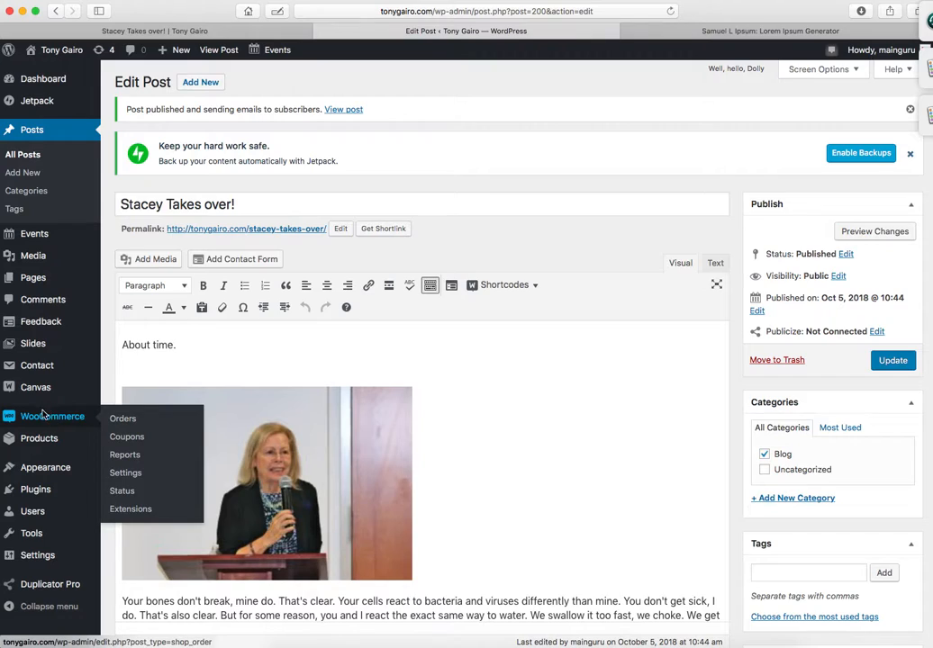
pyautogui.click(680, 38)
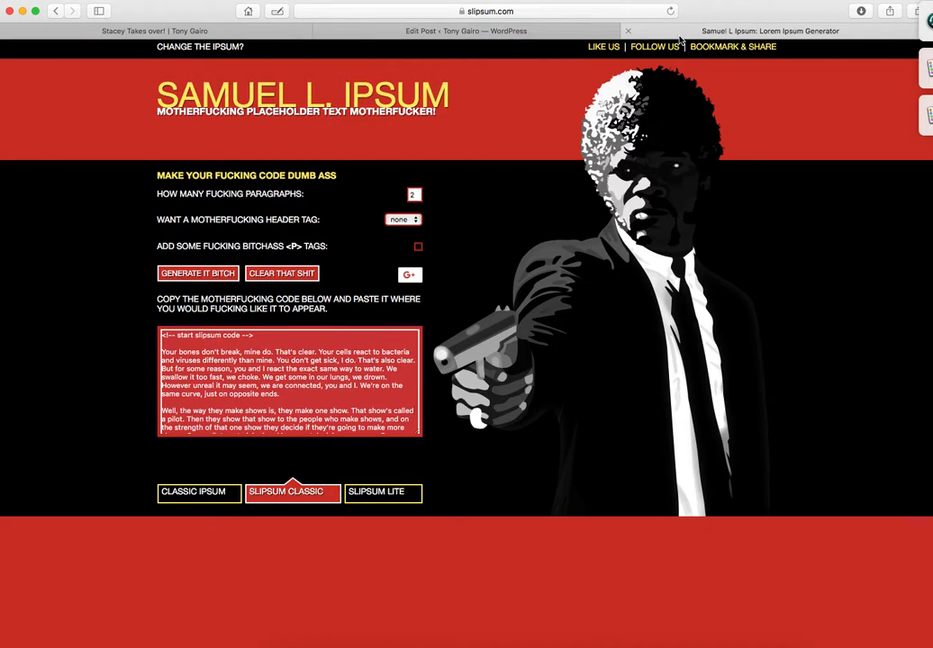
pyautogui.click(627, 31)
pyautogui.click(379, 27)
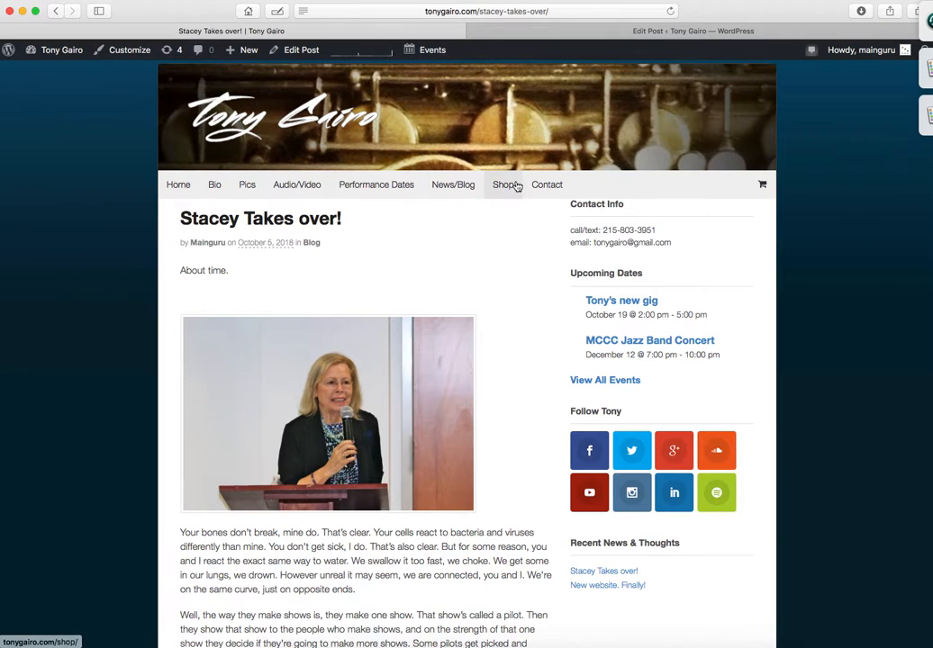
pyautogui.scroll(-1, 542, 235)
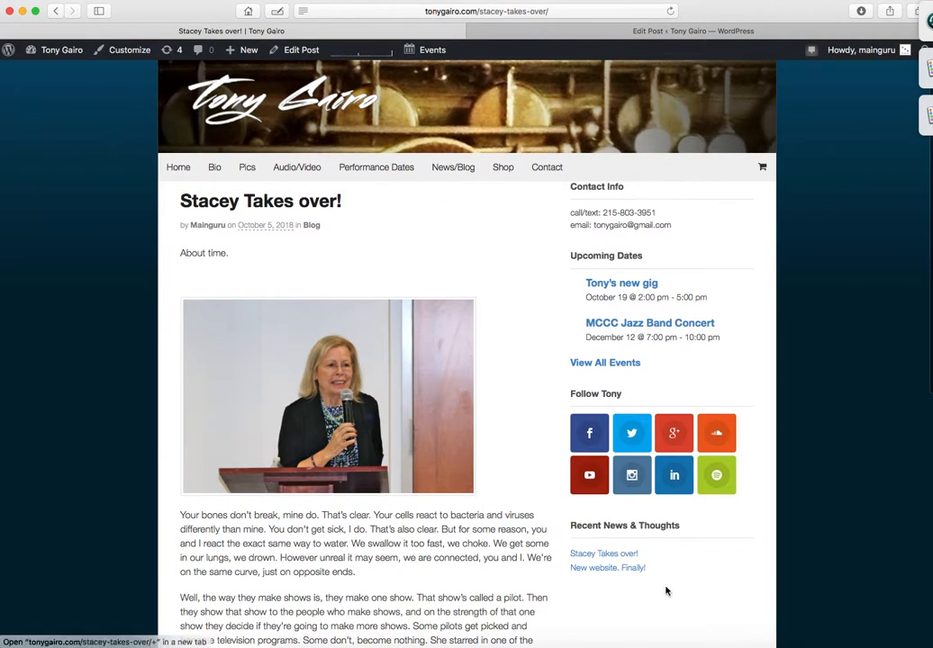
# Step: Open the site's Widgets page in the admin and inspect the settings of each widget in the Primary sidebar
pyautogui.click(586, 29)
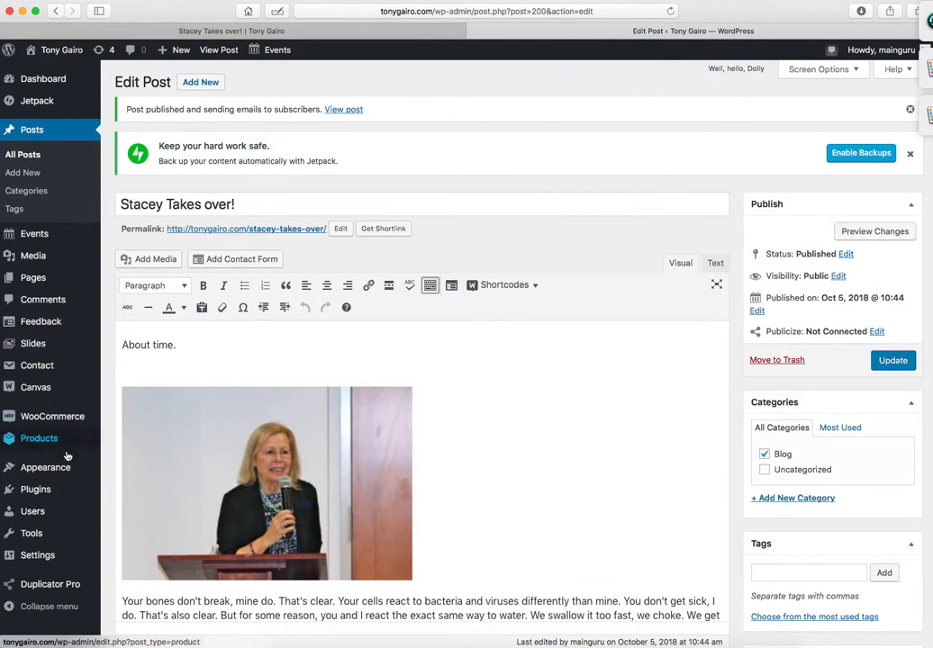
pyautogui.moveTo(52, 470)
pyautogui.click(126, 505)
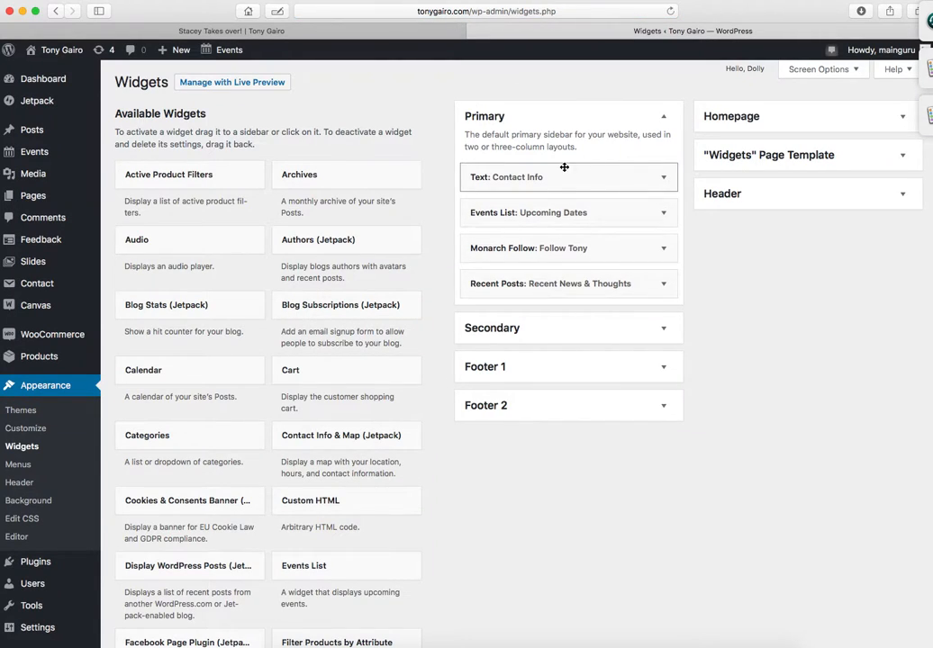
pyautogui.click(667, 178)
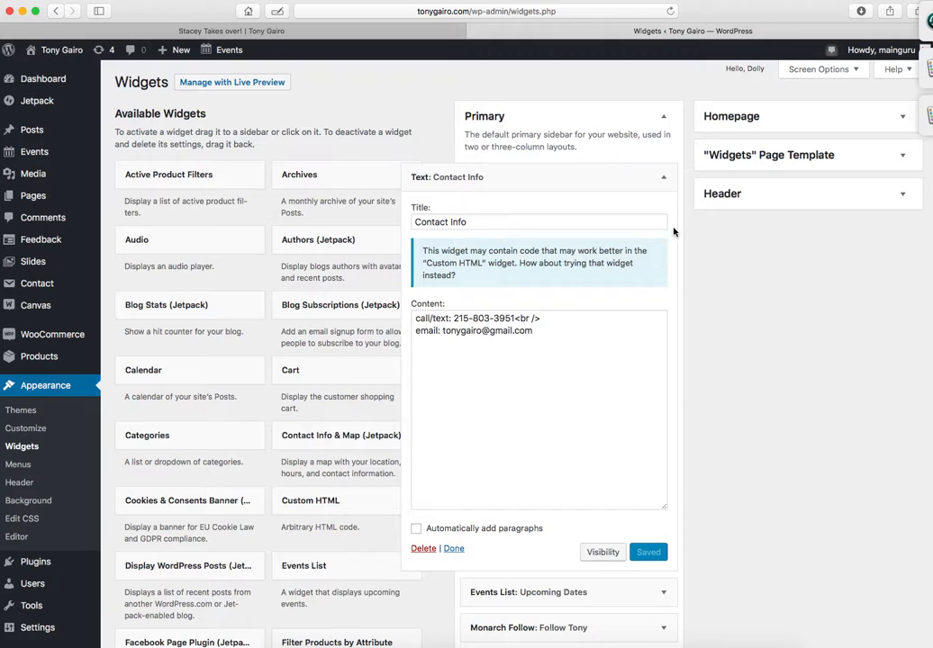
pyautogui.click(666, 179)
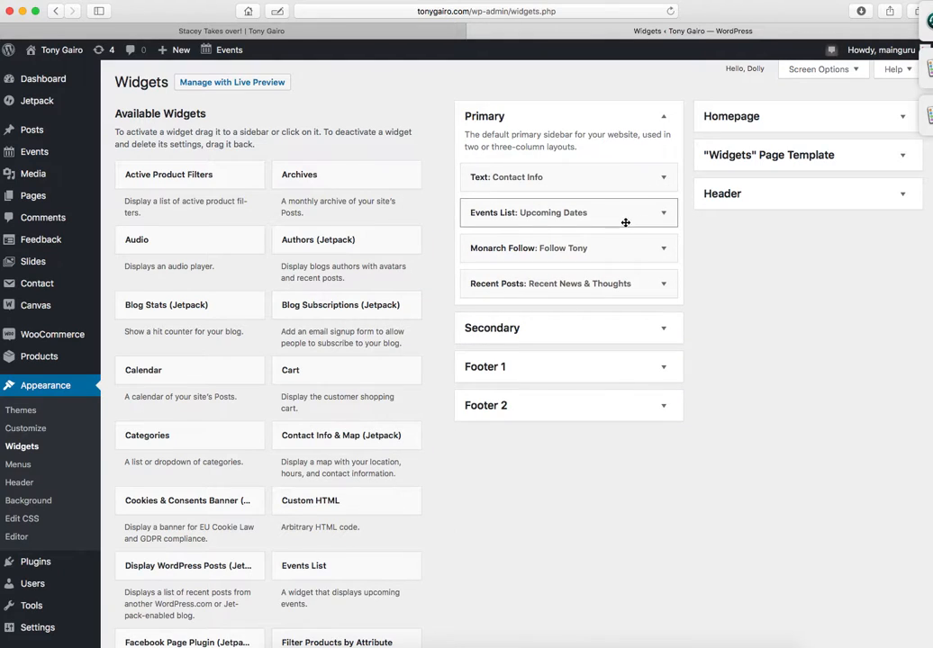
pyautogui.click(660, 217)
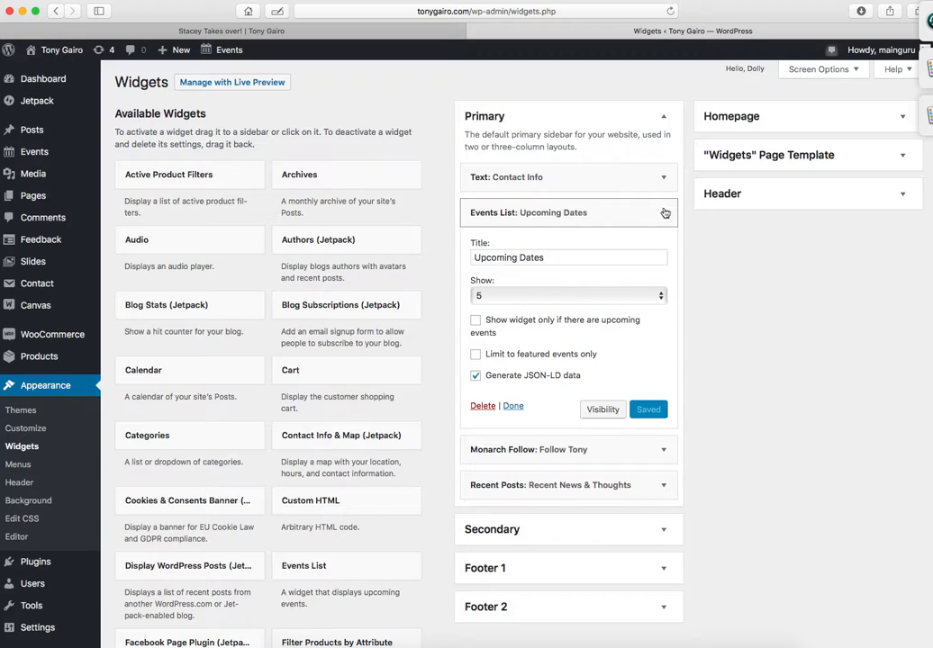
pyautogui.click(667, 214)
pyautogui.click(662, 253)
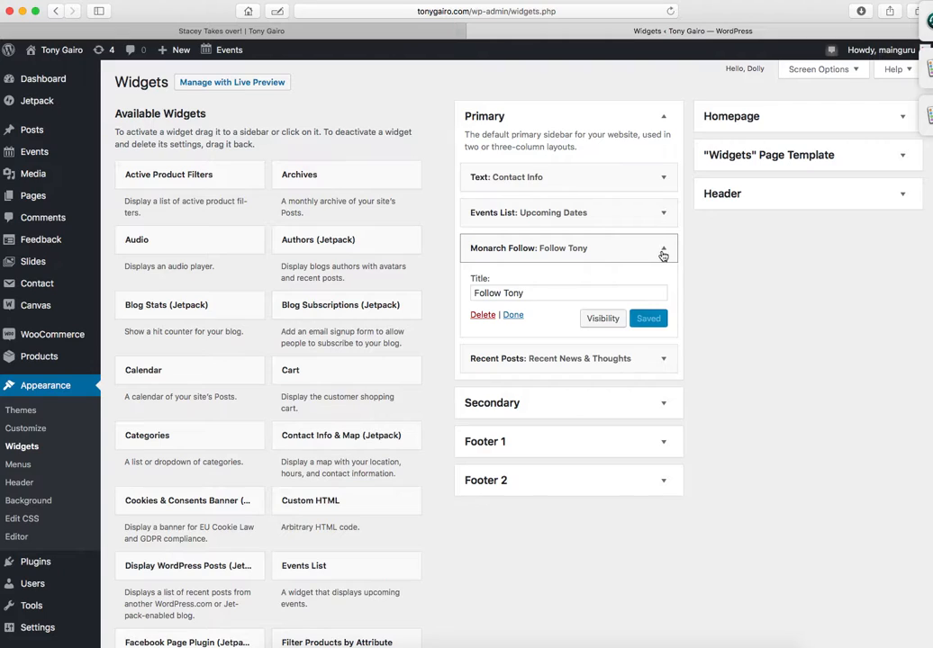
pyautogui.click(664, 253)
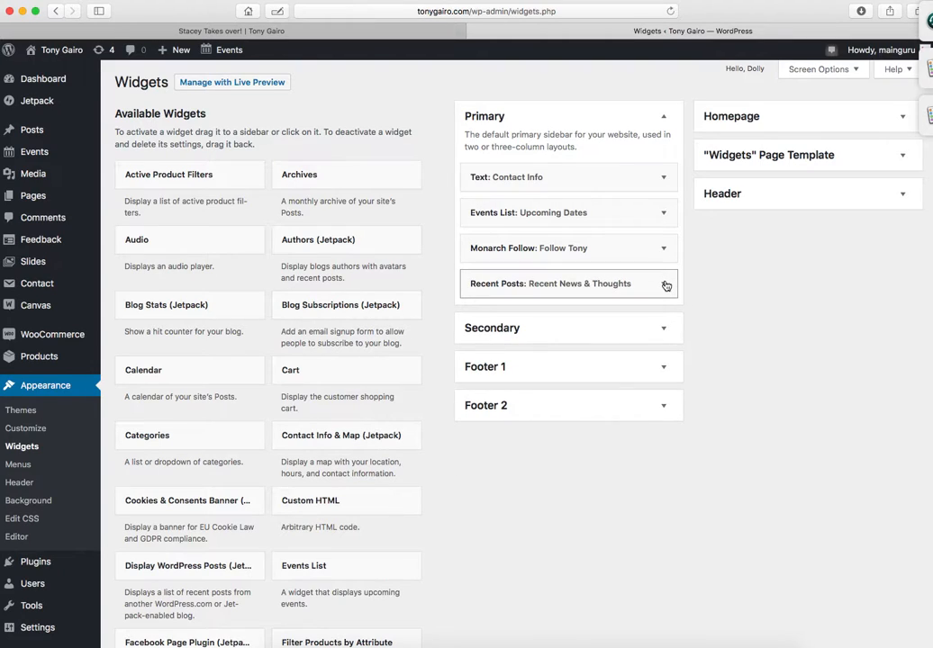
pyautogui.click(666, 285)
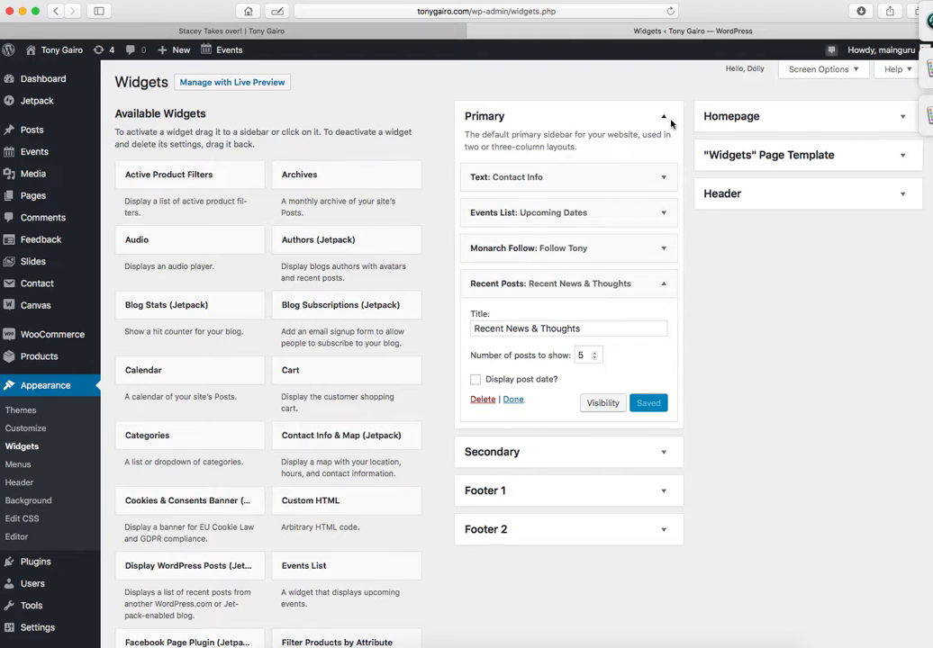
# Step: Compare the live post's sidebar with the widgets, and look through the media on the site's Audio/Video page
pyautogui.click(342, 31)
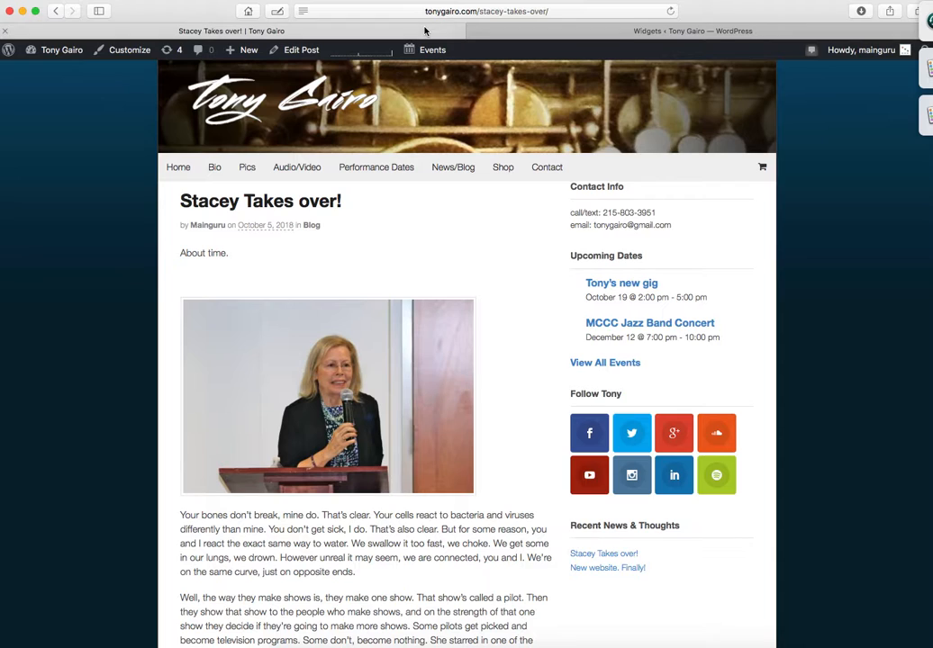
pyautogui.scroll(-2, 635, 495)
pyautogui.scroll(-2, 598, 539)
pyautogui.scroll(4, 598, 539)
pyautogui.click(294, 185)
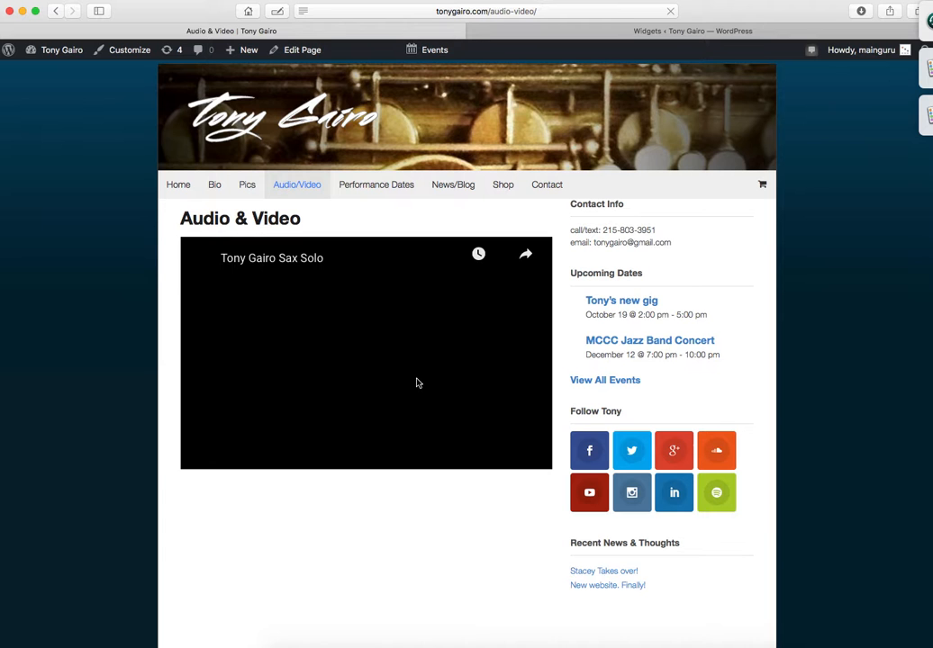
pyautogui.scroll(-5, 416, 383)
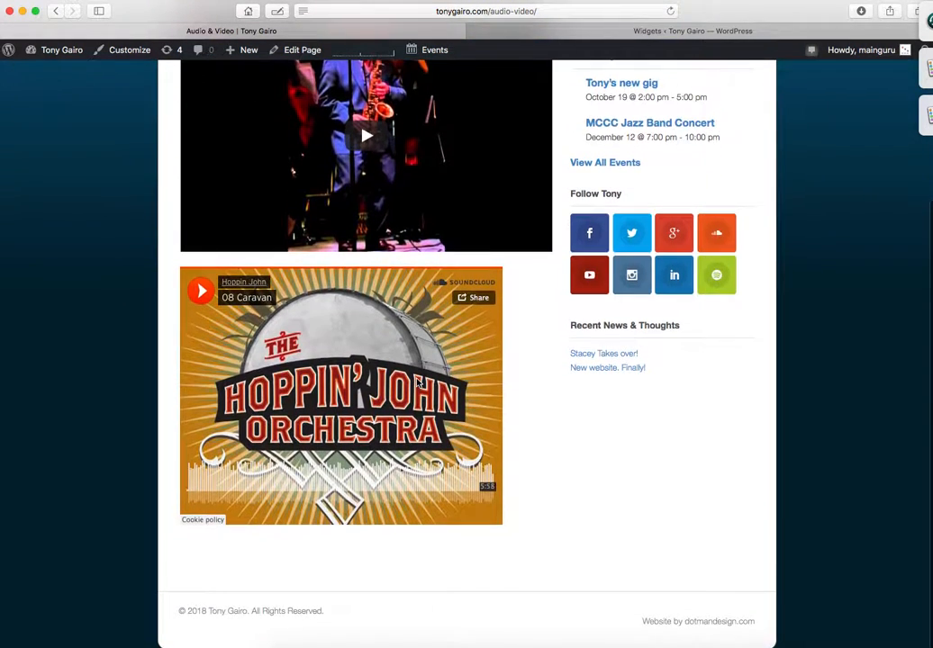
pyautogui.scroll(5, 416, 384)
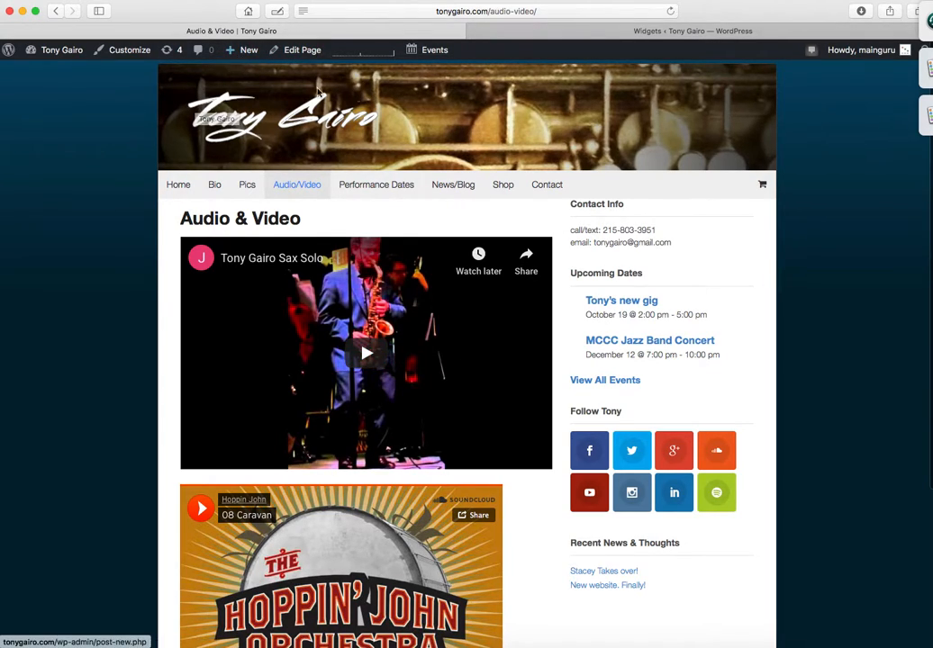
# Step: Open the Audio & Video page for editing in the admin and add an empty line below the SoundCloud player
pyautogui.click(588, 36)
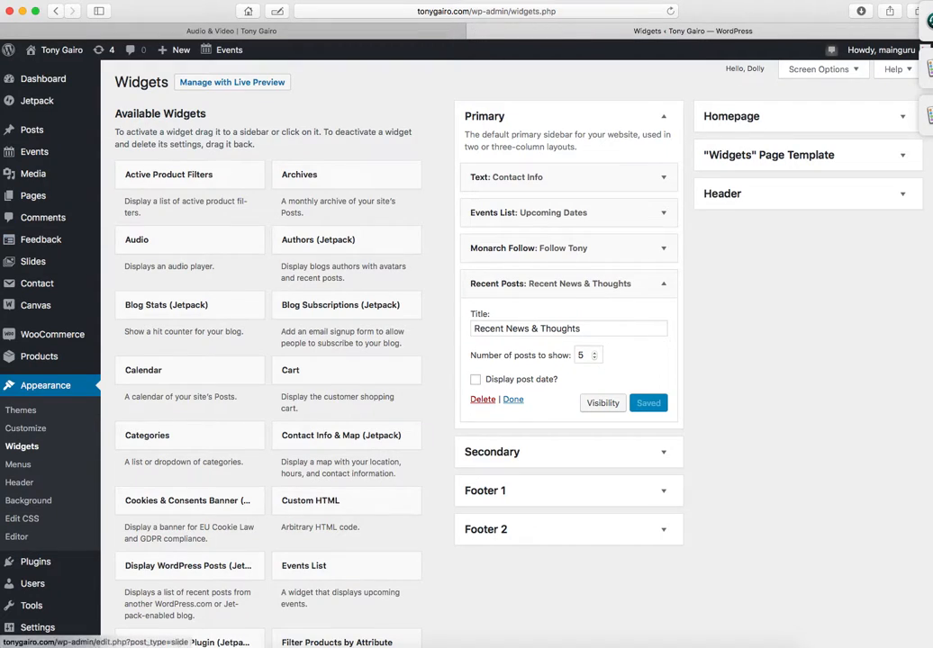
pyautogui.click(34, 195)
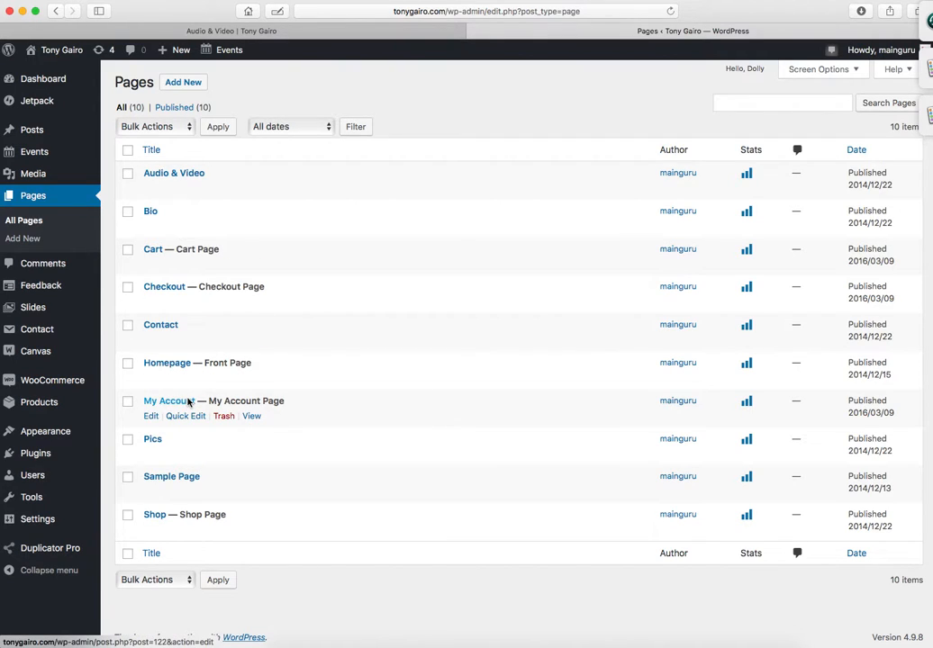
pyautogui.click(188, 175)
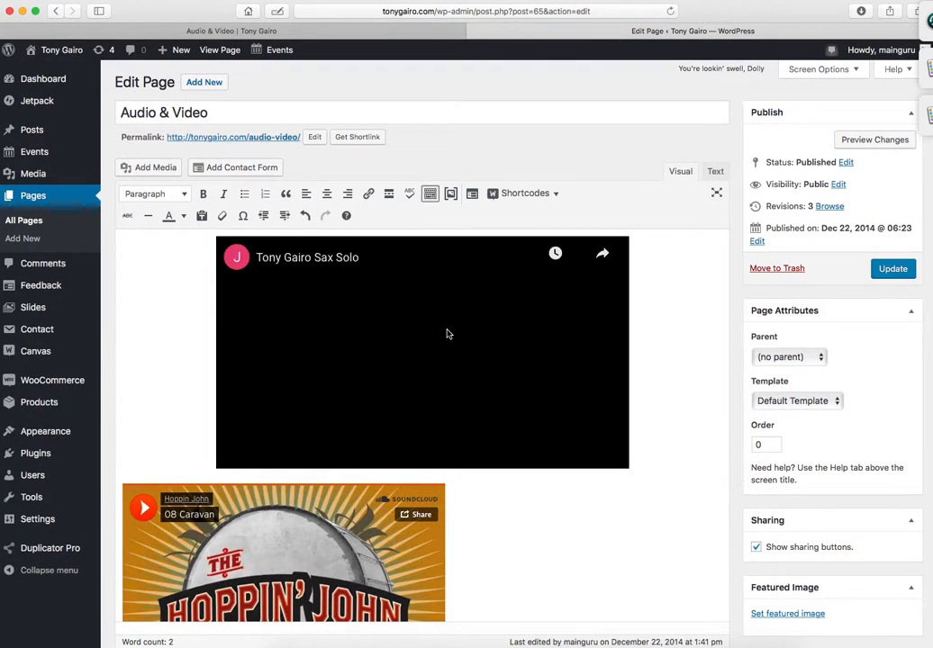
pyautogui.scroll(-5, 507, 441)
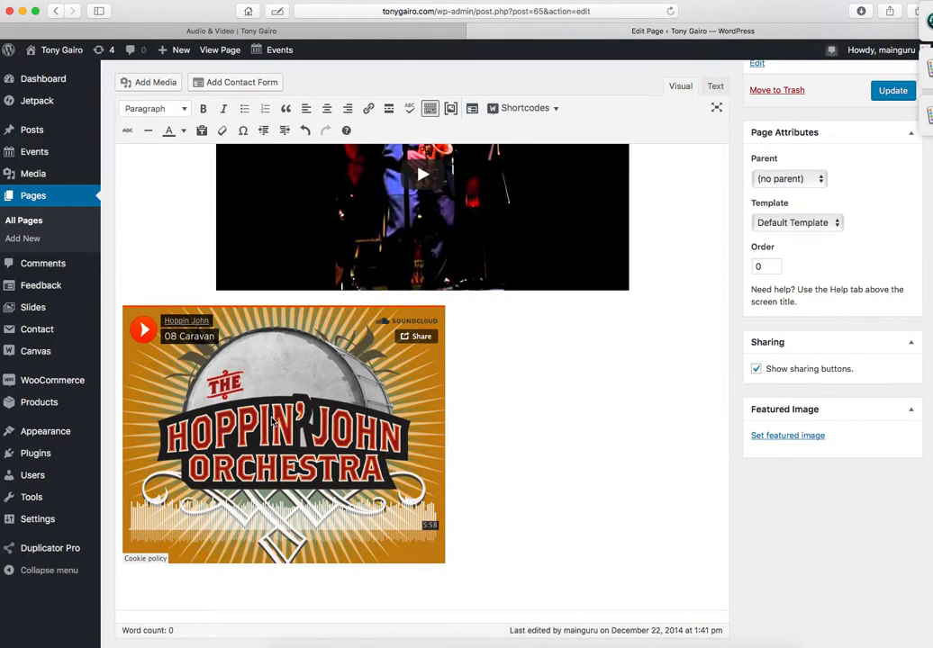
pyautogui.scroll(5, 501, 266)
pyautogui.scroll(-7, 571, 416)
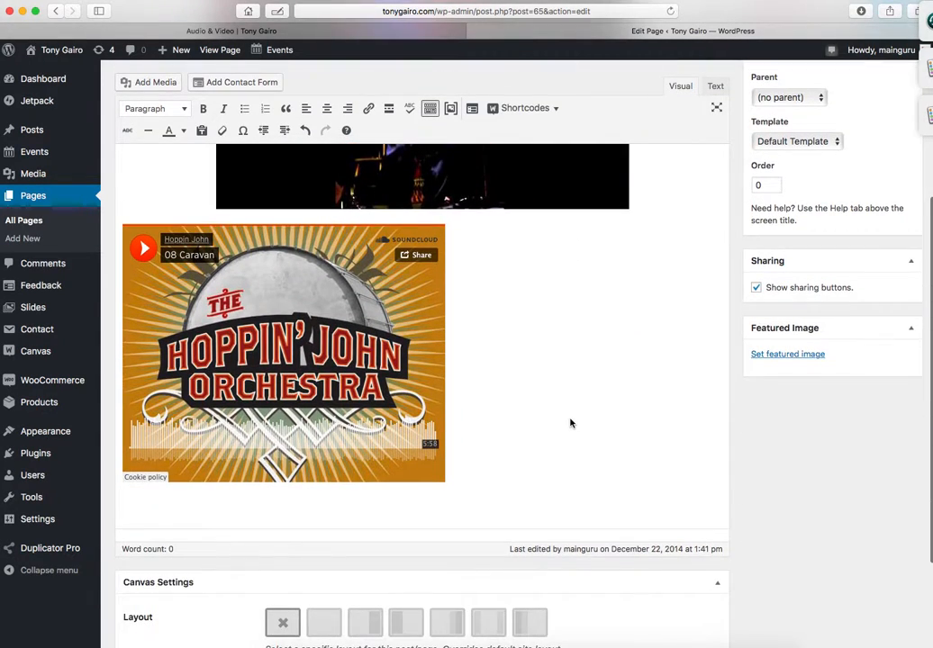
pyautogui.click(570, 424)
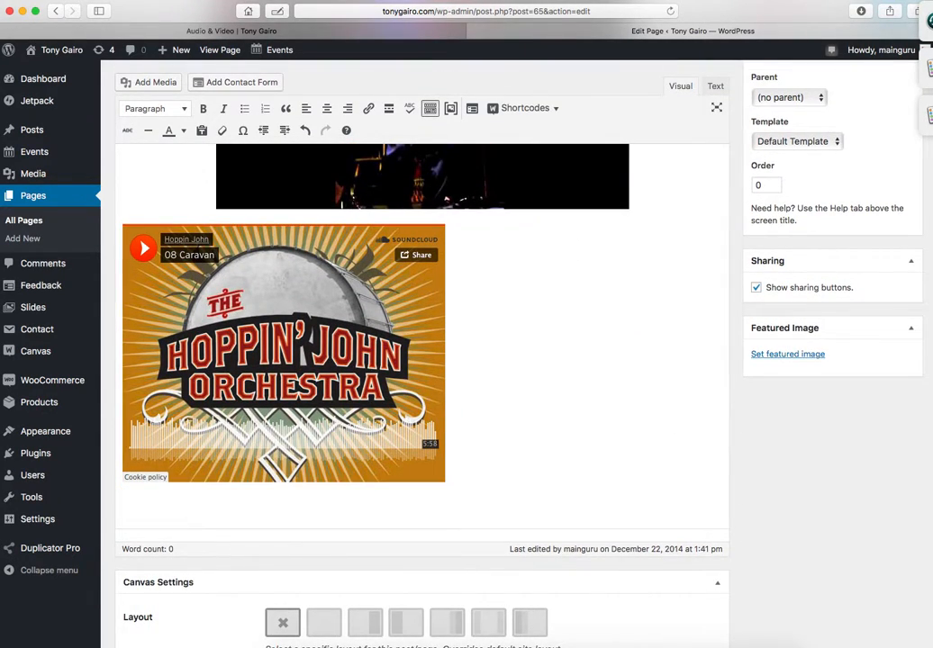
pyautogui.press('Return')
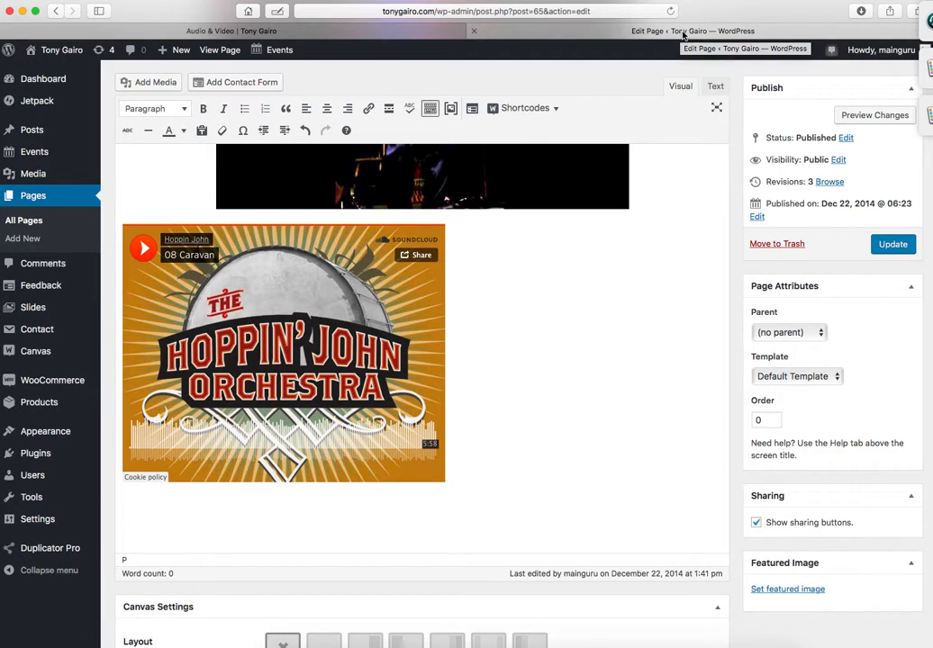
# Step: Open youtube.com in a new tab, open the "Kavanaugh Hearing Cold Open - SNL" video and pause it
pyautogui.press('super+t')
pyautogui.write('youtube.com')
pyautogui.press('Return')
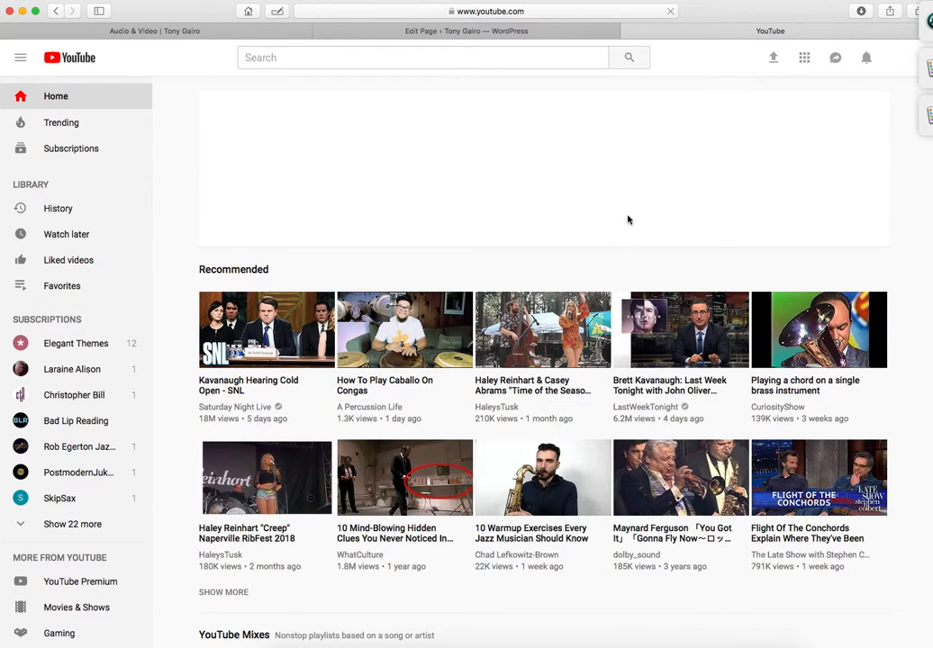
pyautogui.click(289, 319)
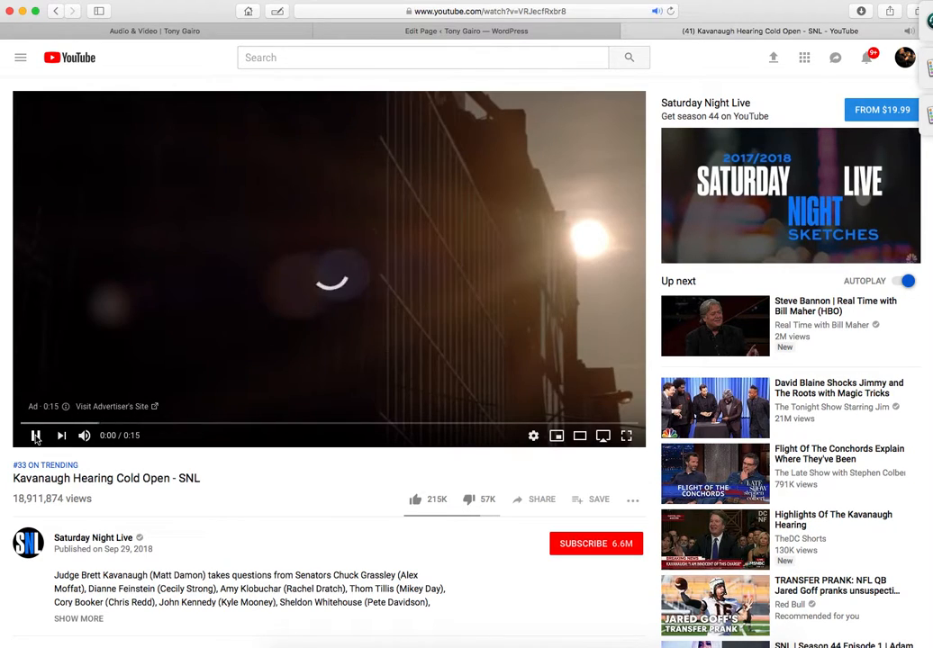
pyautogui.click(36, 437)
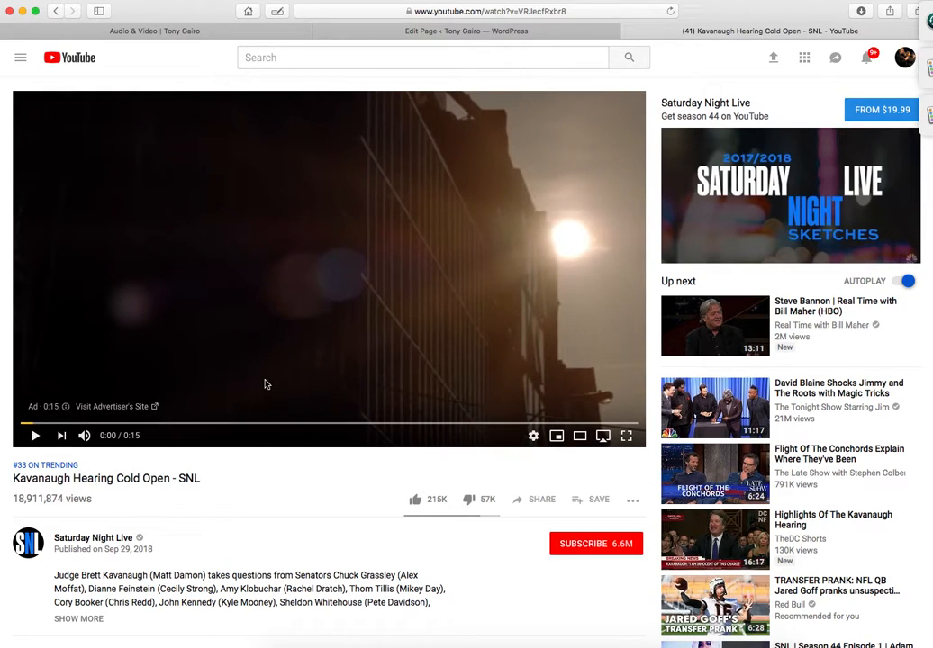
pyautogui.click(543, 501)
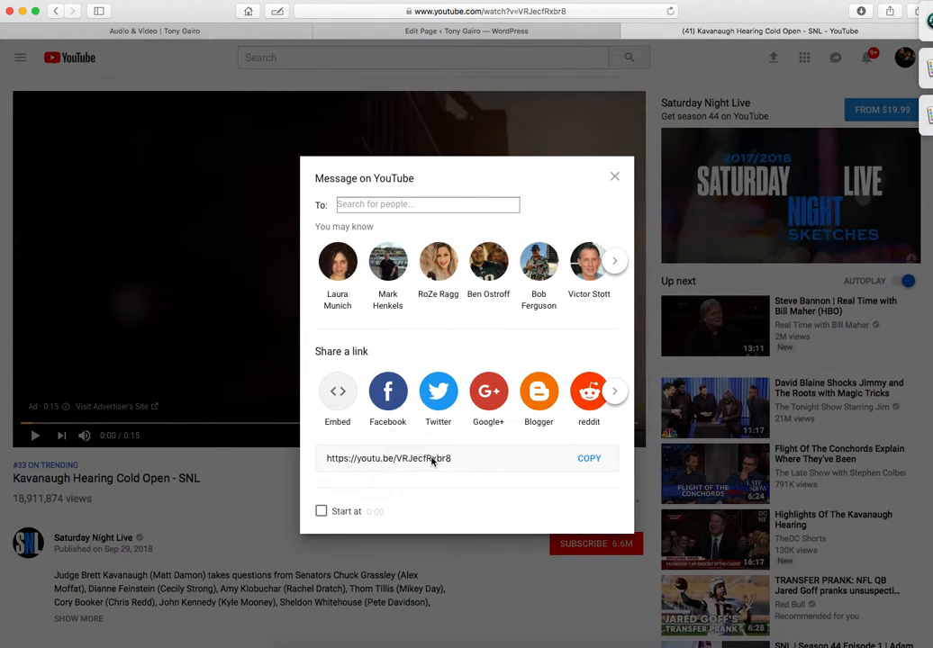
pyautogui.click(475, 467)
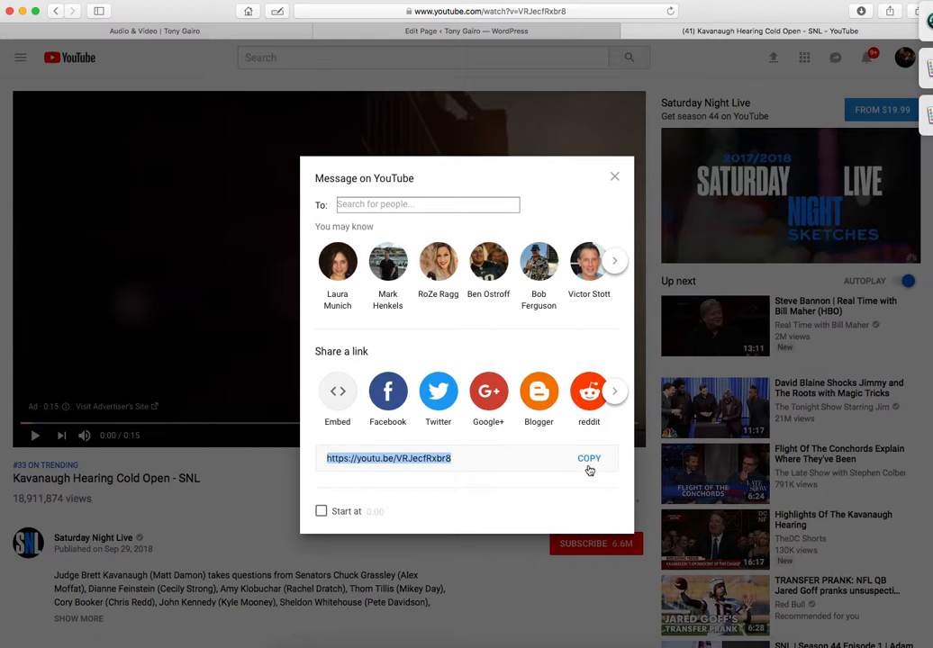
pyautogui.click(270, 30)
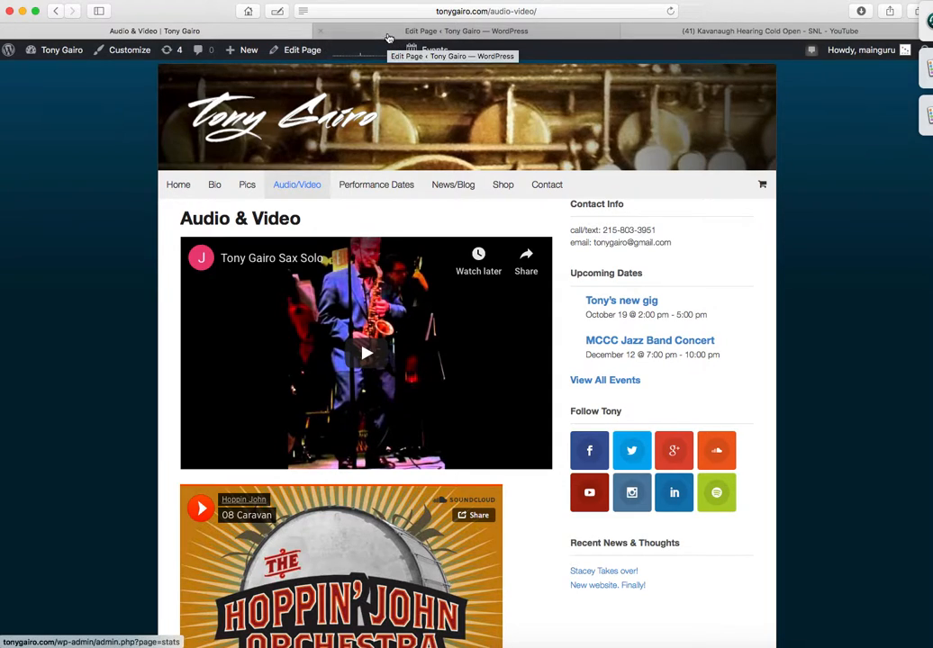
pyautogui.click(387, 31)
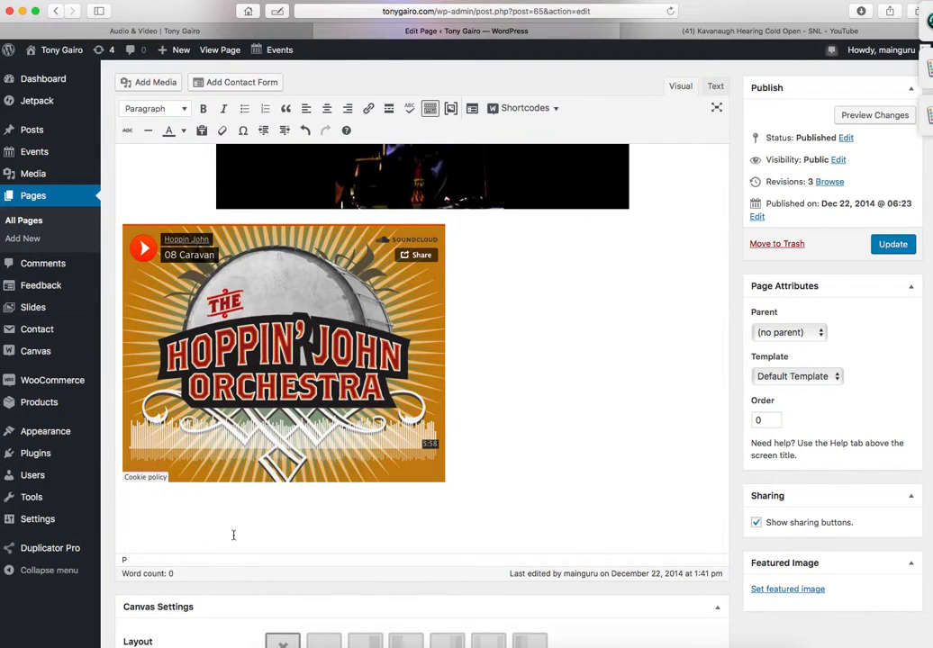
pyautogui.write('https://youtu.be/VfUec9lhbr8')
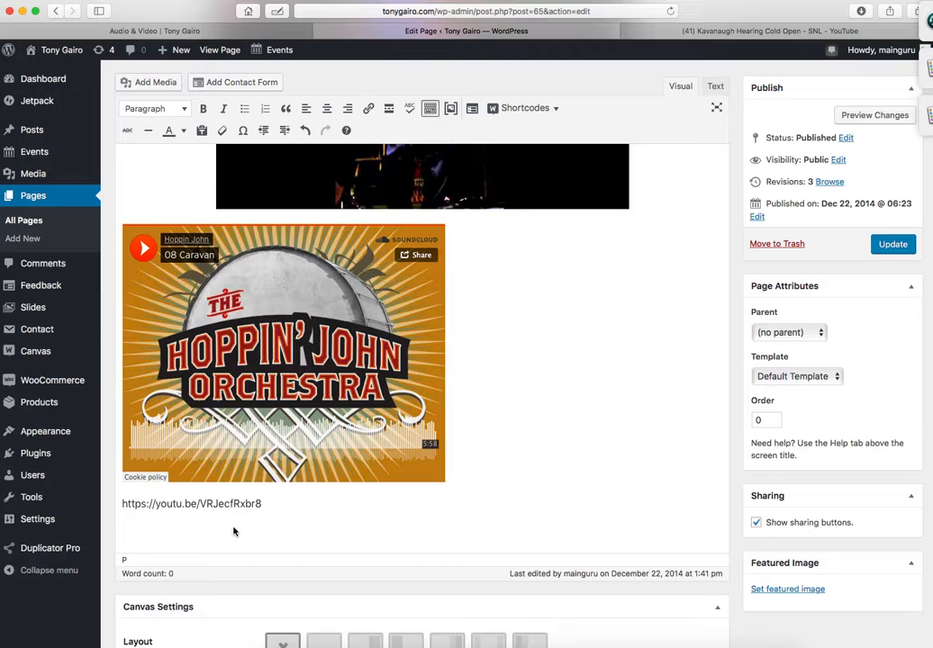
pyautogui.scroll(-5, 469, 322)
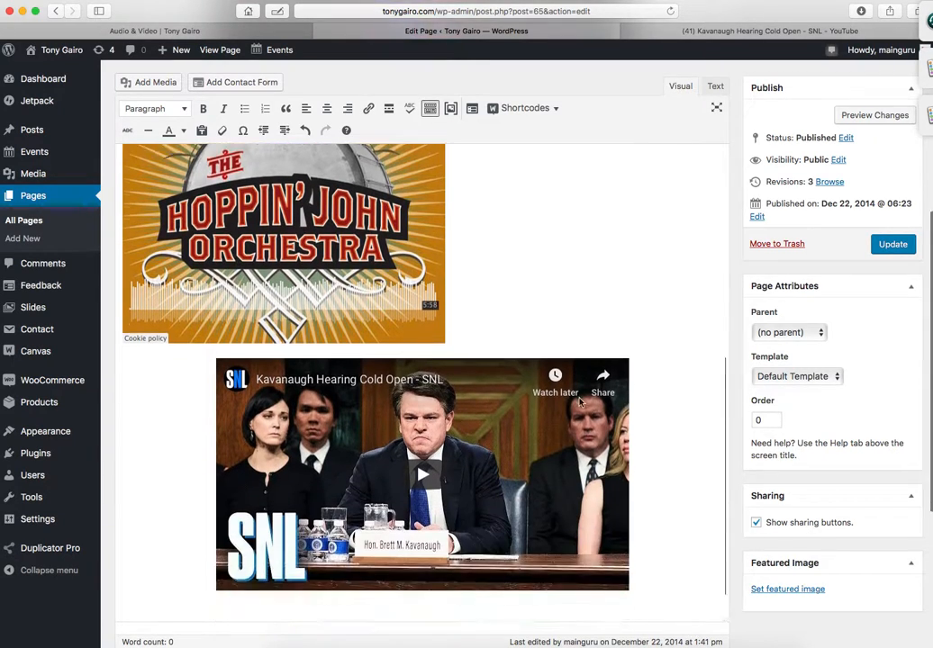
# Step: Update the Audio & Video page and check the added video on the reloaded live page
pyautogui.click(893, 244)
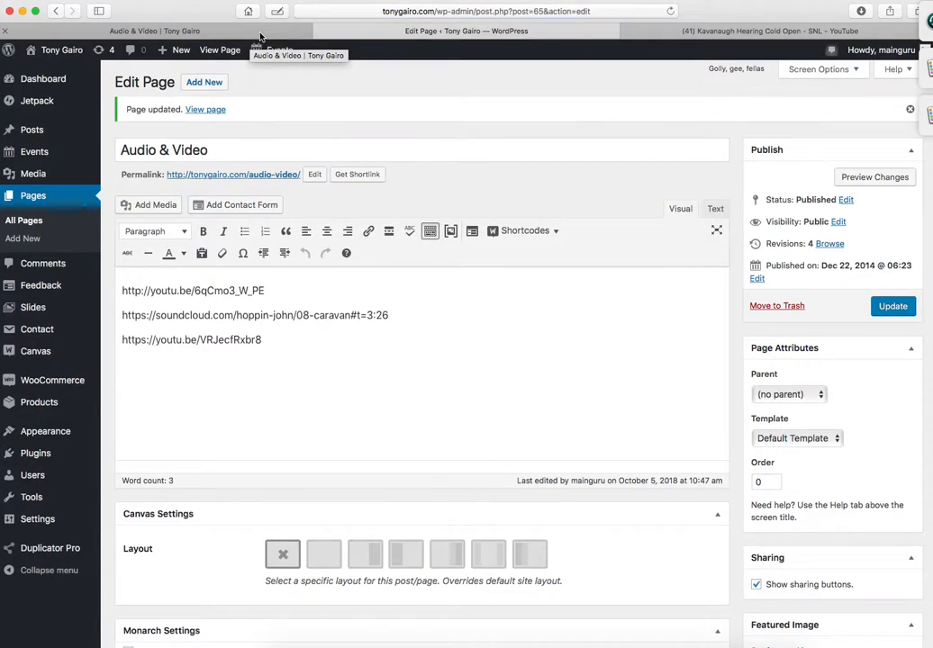
pyautogui.click(260, 33)
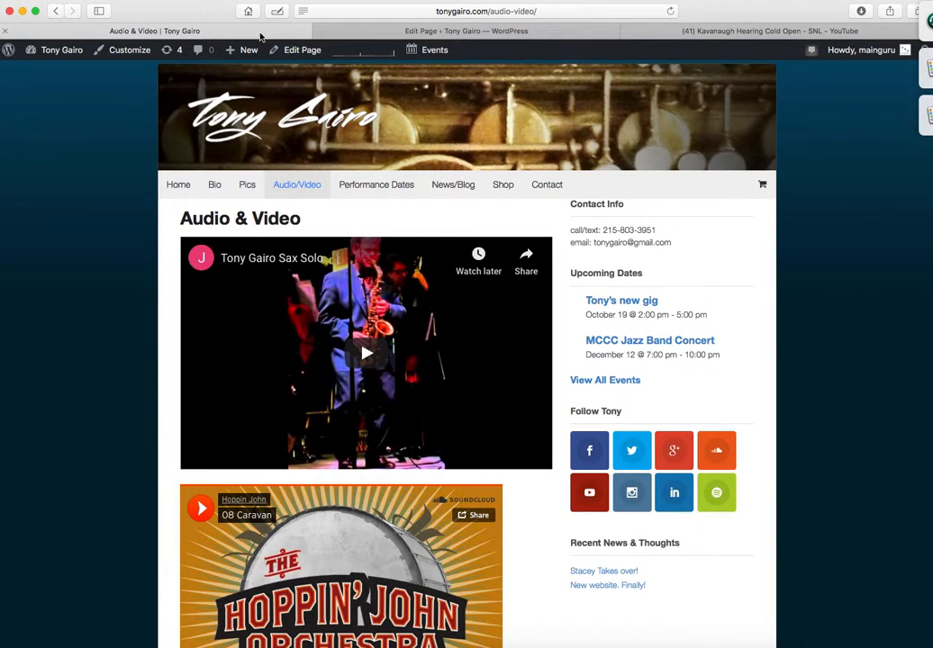
pyautogui.press('super+r')
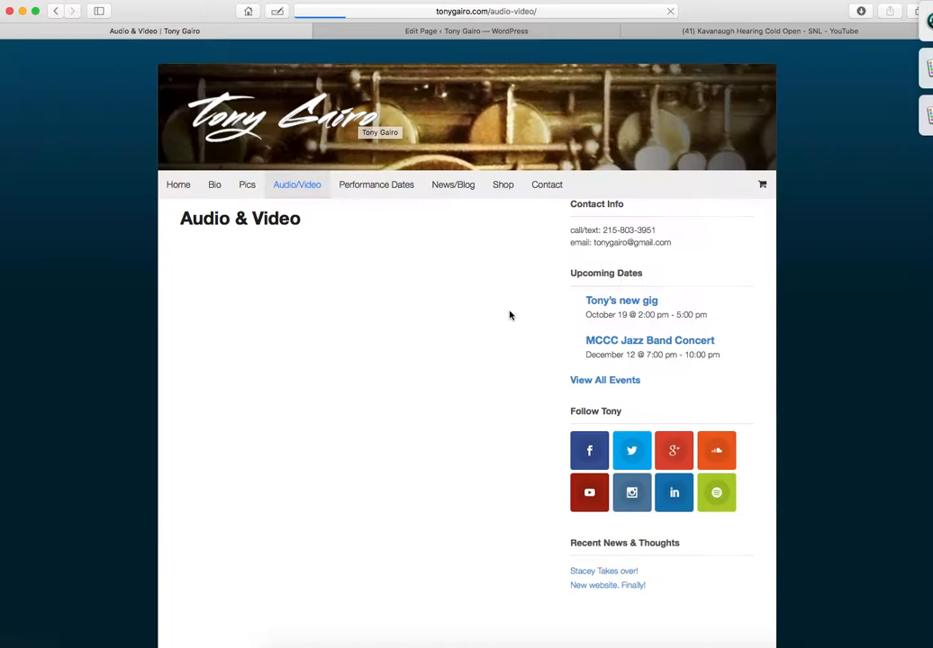
pyautogui.scroll(-5, 509, 315)
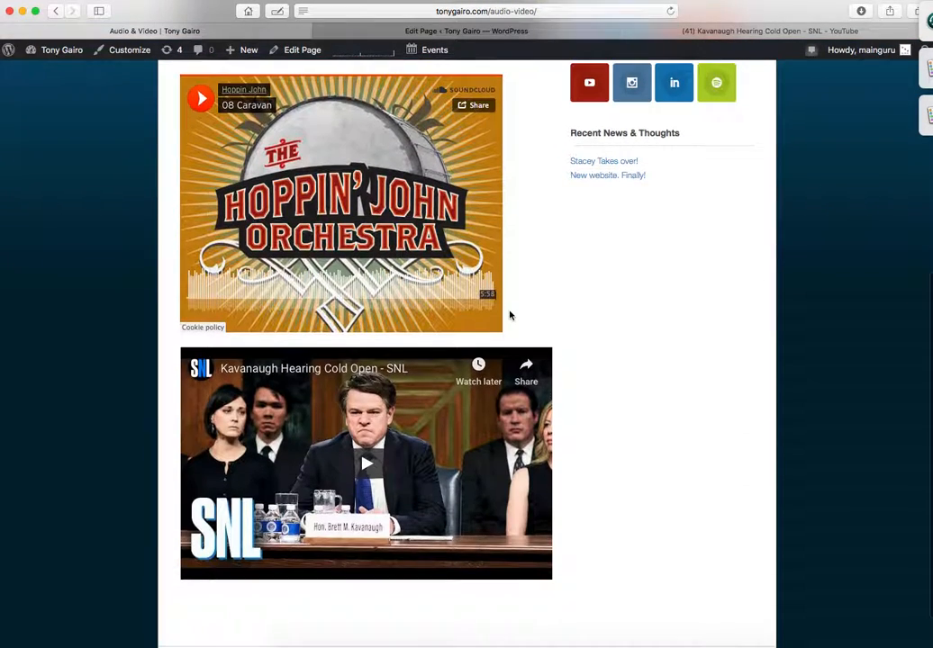
pyautogui.scroll(5, 509, 315)
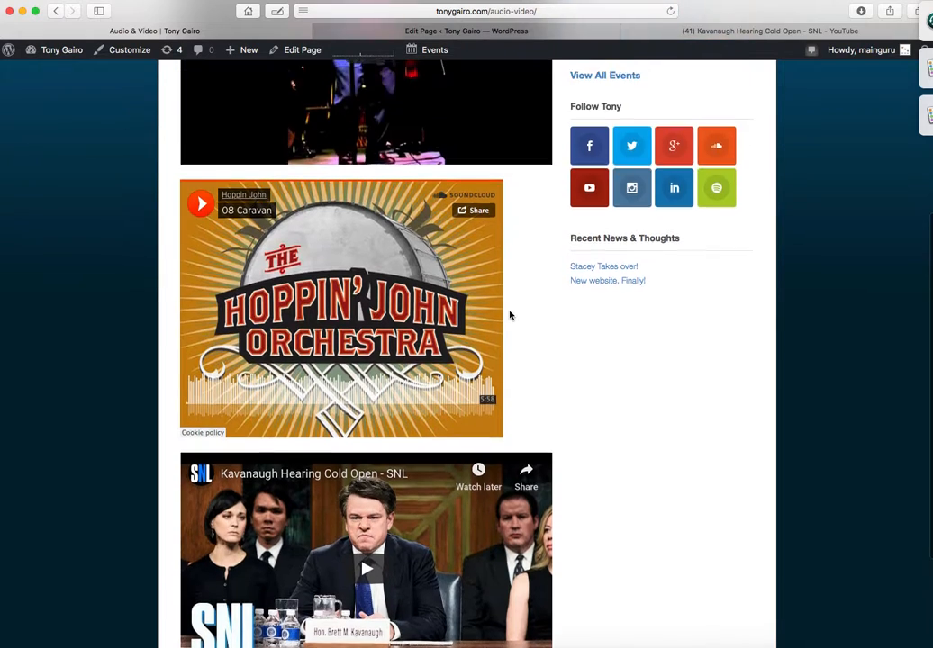